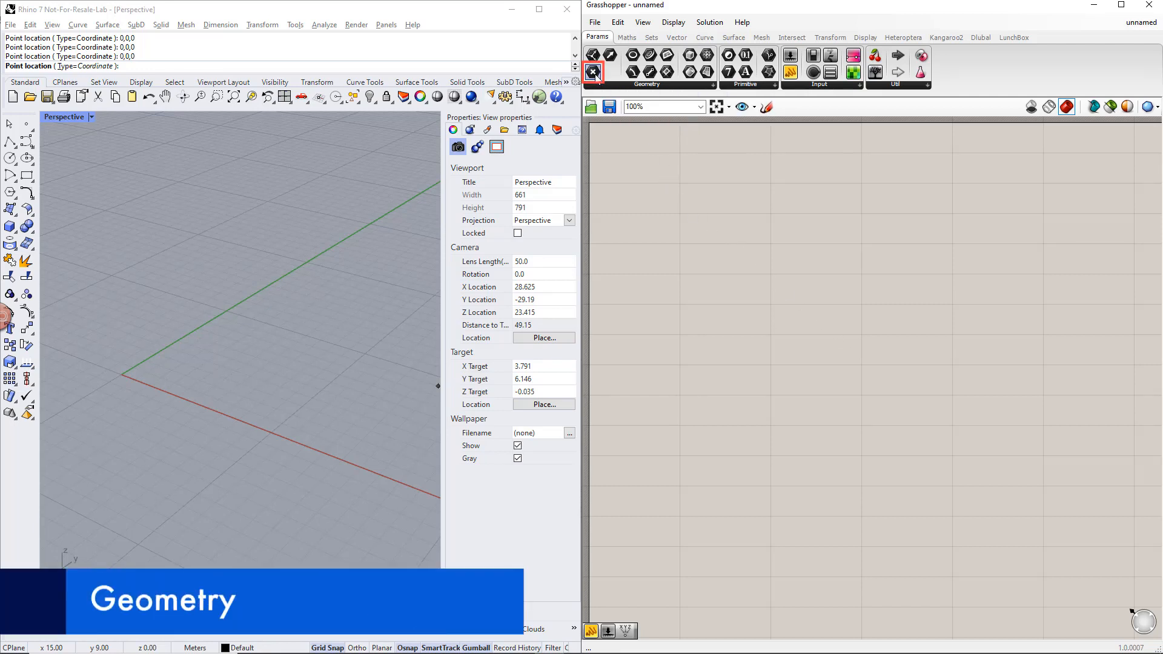
Step: Place a Point parameter and a Panel on the canvas, and wire the Point's output into the Panel
left_click_drag(594, 72, 889, 384)
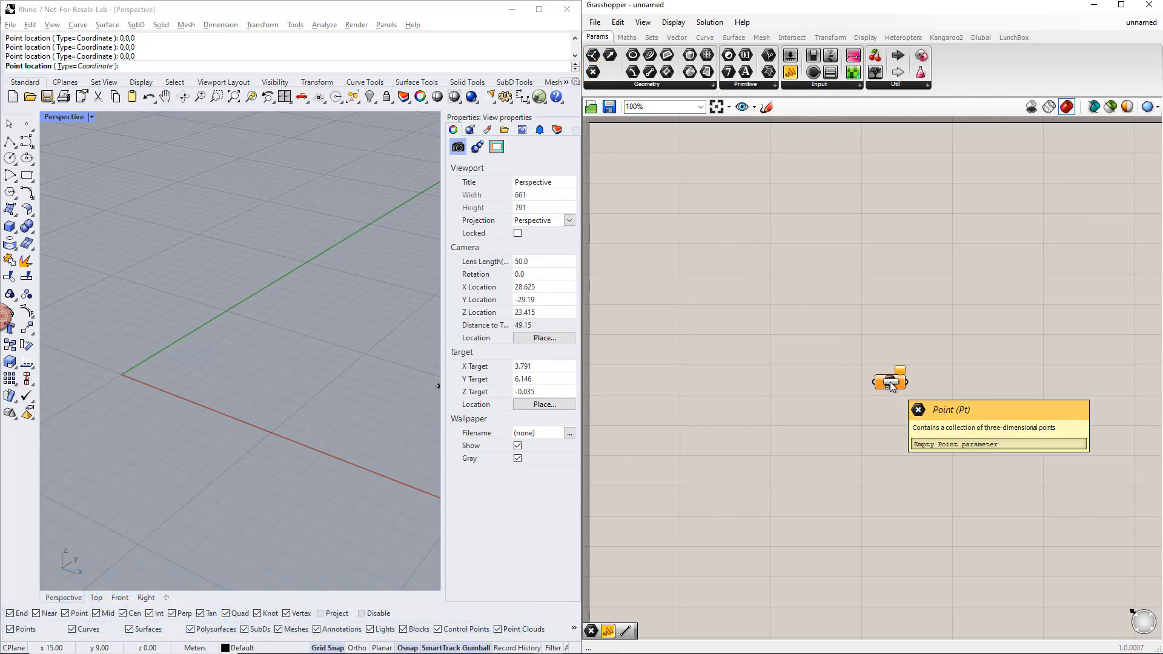
left_click_drag(791, 73, 1045, 386)
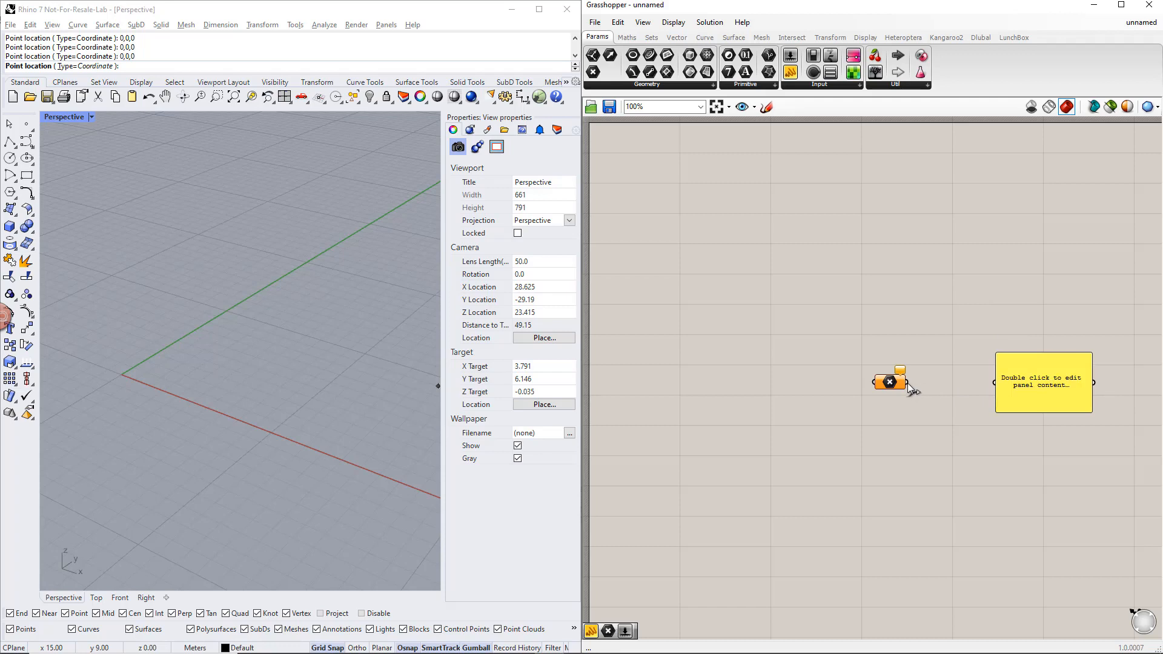
left_click_drag(908, 383, 995, 383)
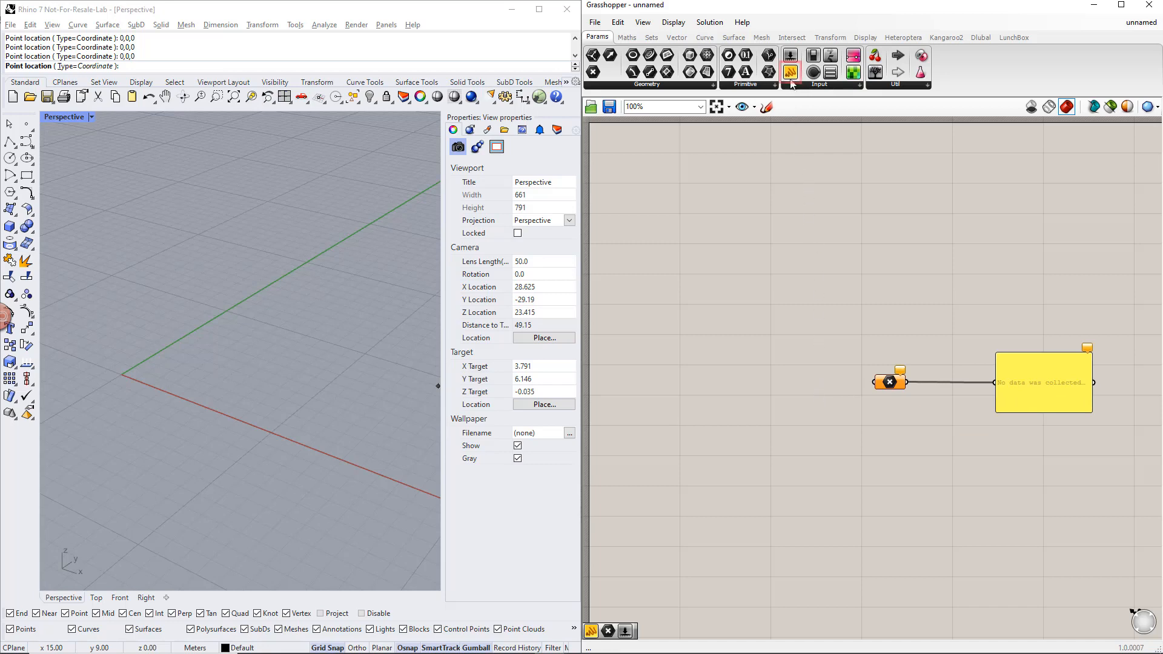
Step: Add a second Panel containing 0,0,0 ahead of the Point parameter and wire it into the Point's input
left_click_drag(791, 73, 776, 379)
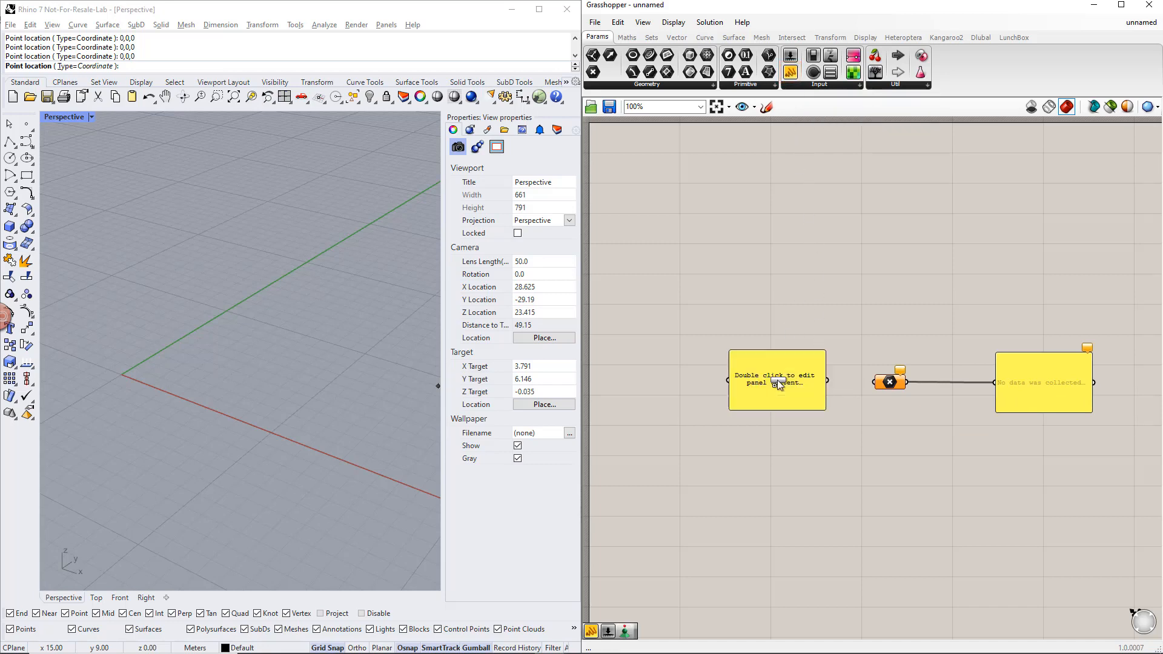
double_click(777, 380)
type("0,0,0")
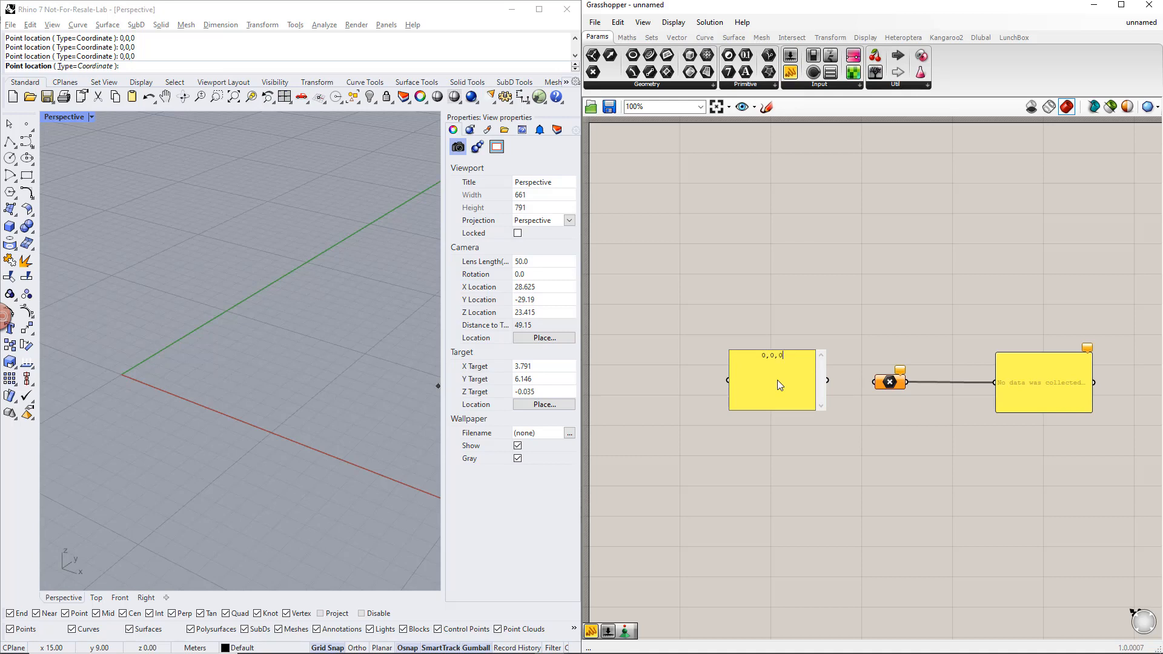
left_click(856, 424)
left_click_drag(827, 380, 873, 383)
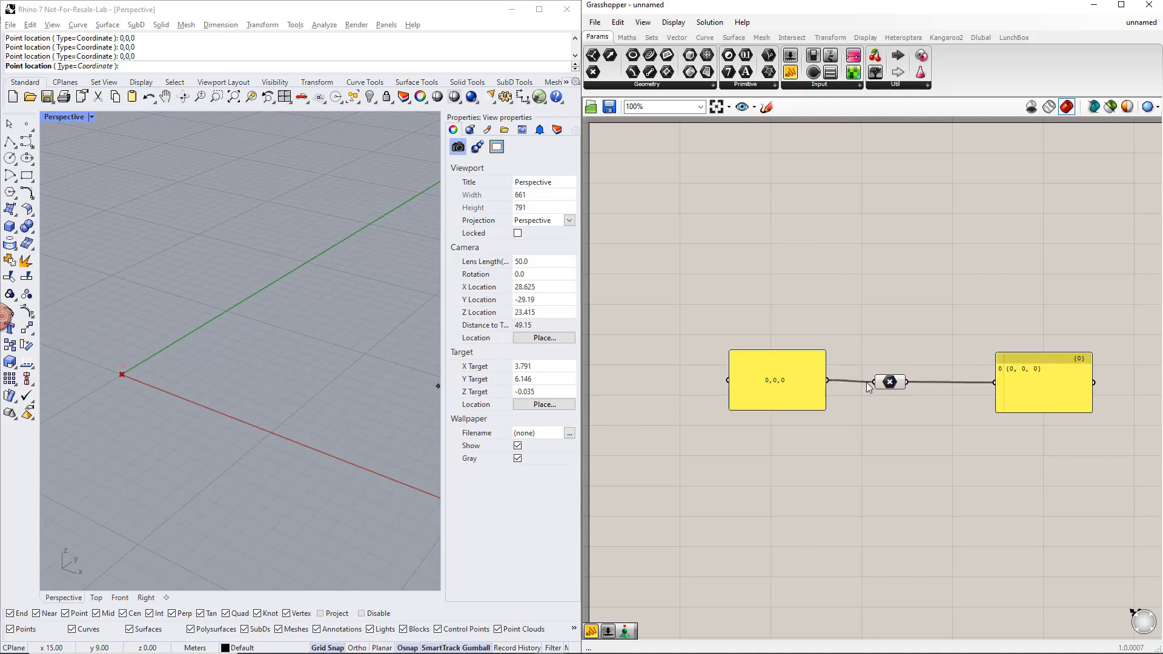
Step: Delete the 0,0,0 input Panel and assign the Point parameter one point at 0,0,0 in the Rhino model
left_click(797, 385)
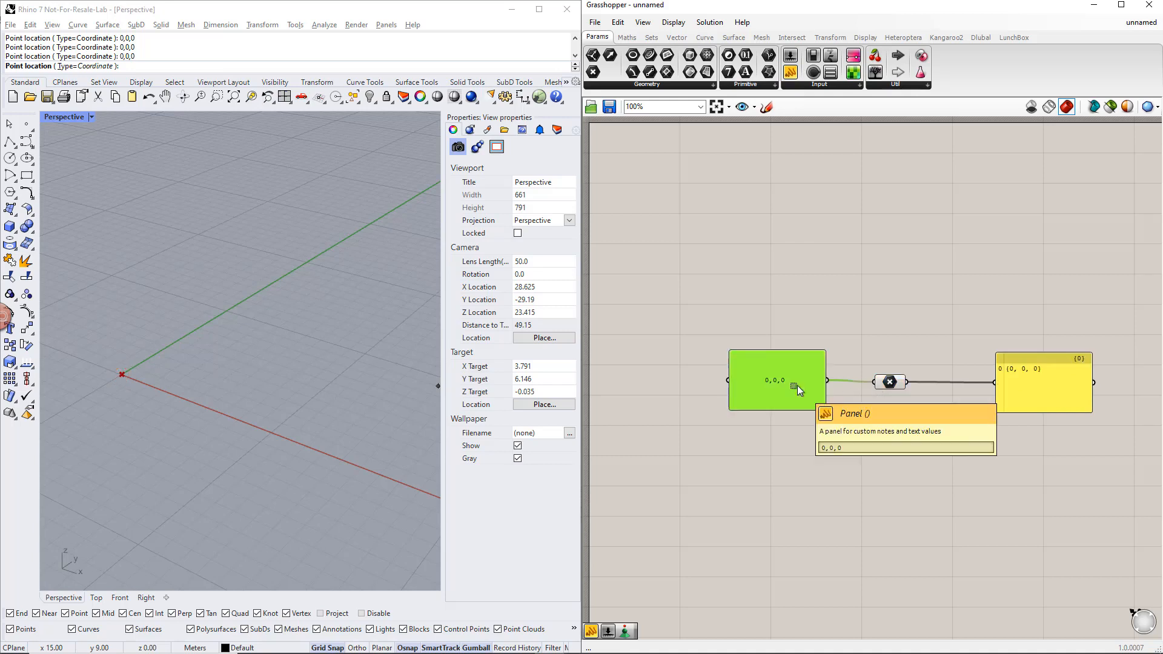
key("Delete")
right_click(884, 385)
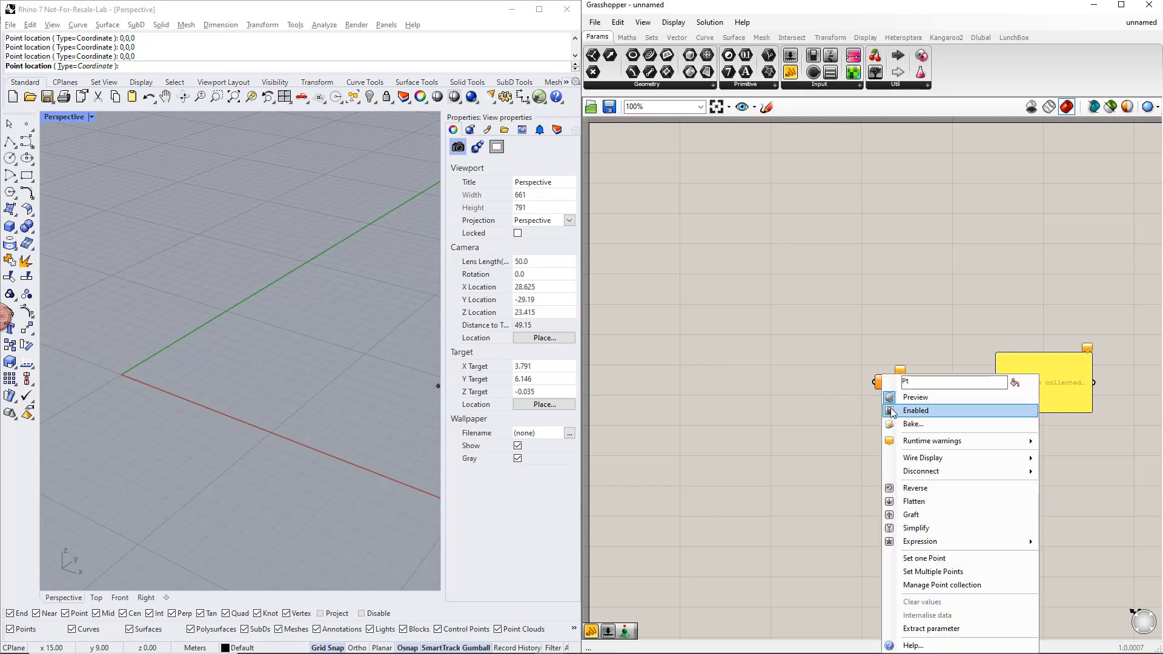
left_click(916, 559)
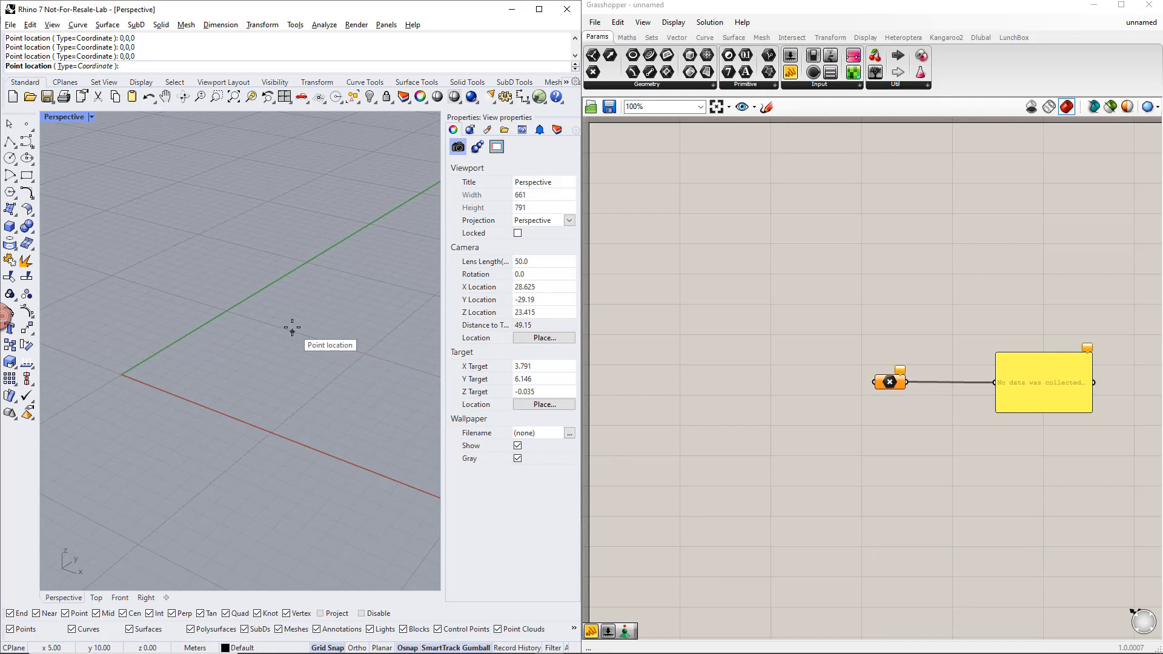
type("0,0,0")
key("Return")
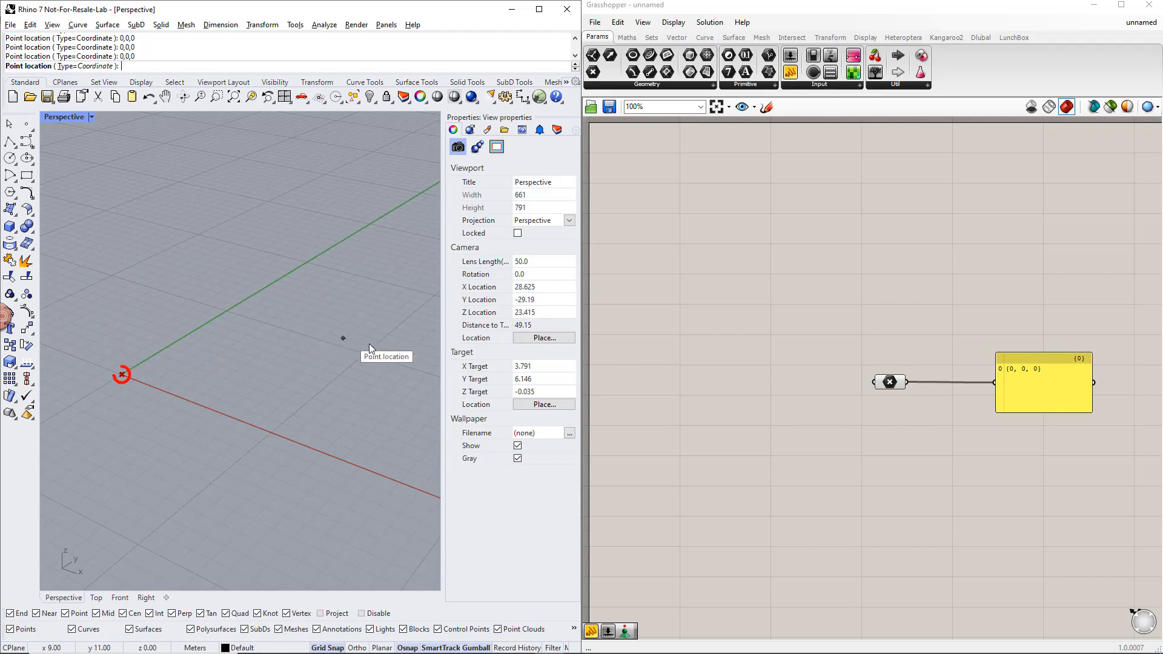
Step: Delete the output Panel connected to the Point parameter
left_click(888, 388)
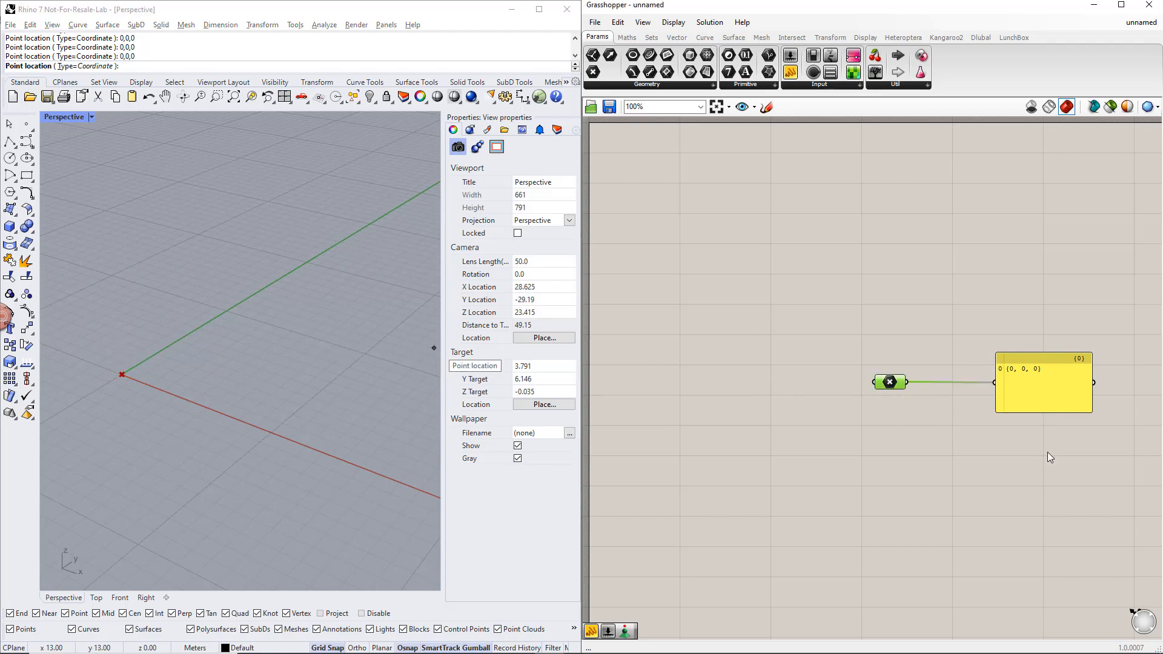
left_click_drag(1048, 452, 1005, 333)
key("Delete")
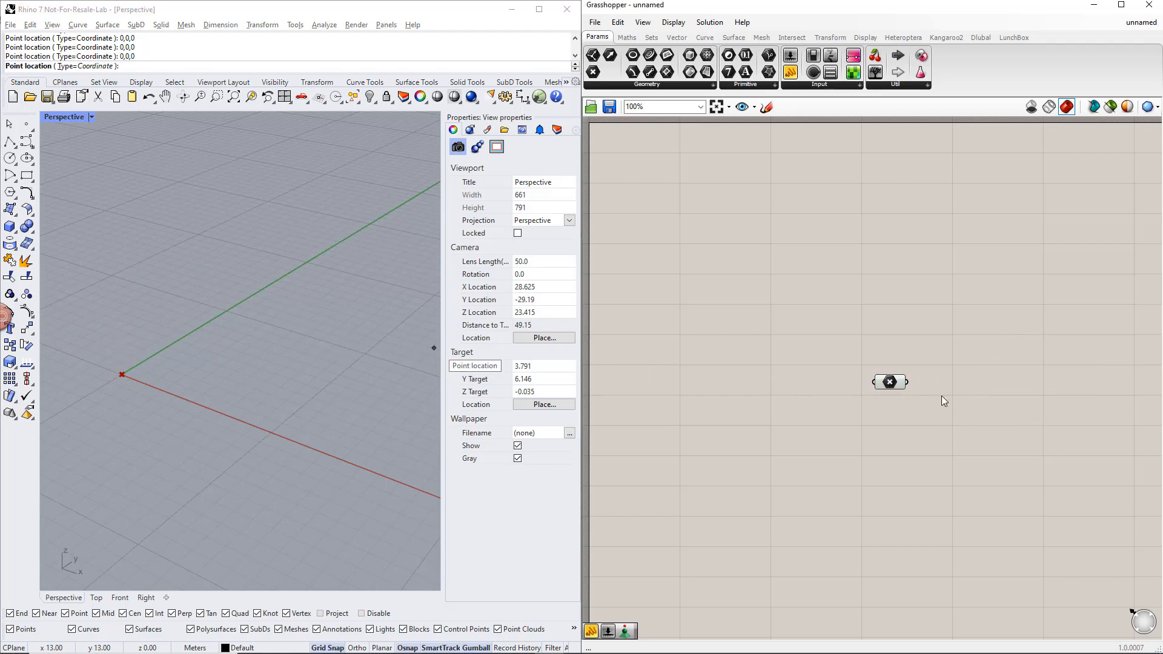
Step: Add a point Deconstruct component beside the Point parameter and wire the Point into its P input
right_click_drag(941, 397, 880, 371)
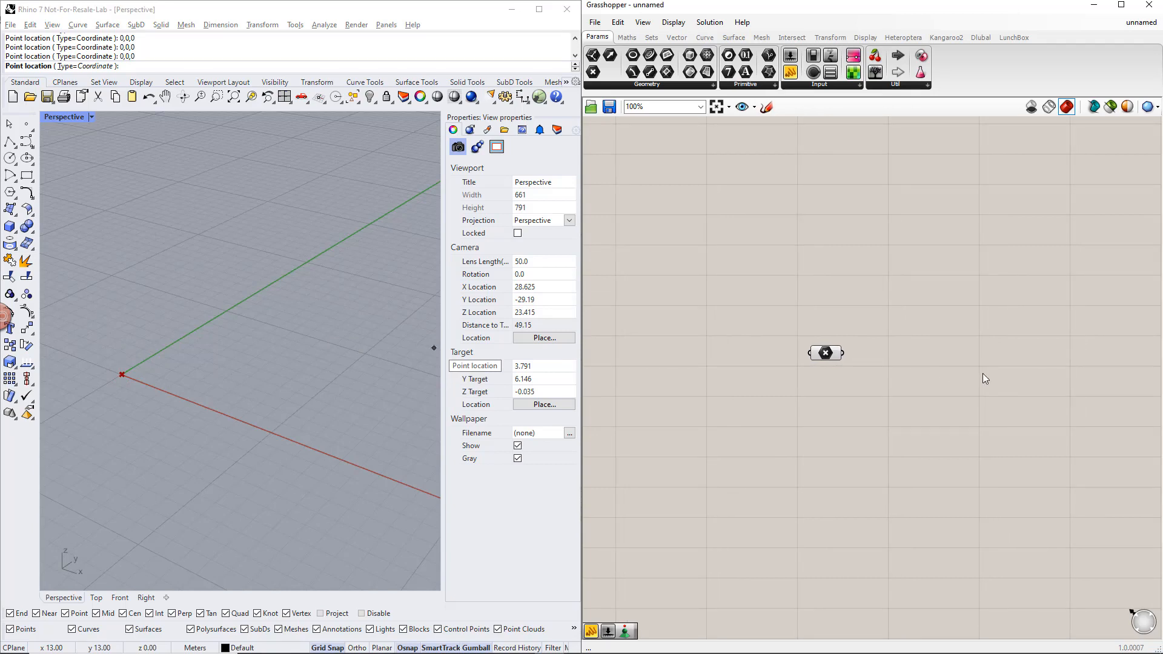
left_click(677, 38)
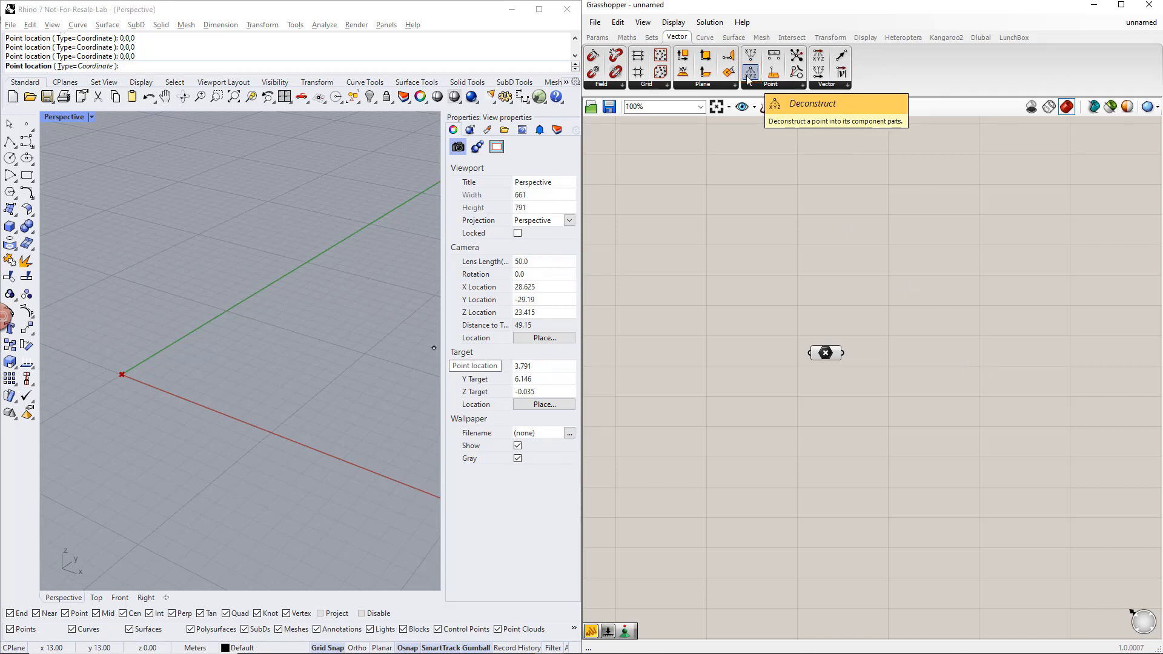
left_click_drag(750, 72, 926, 353)
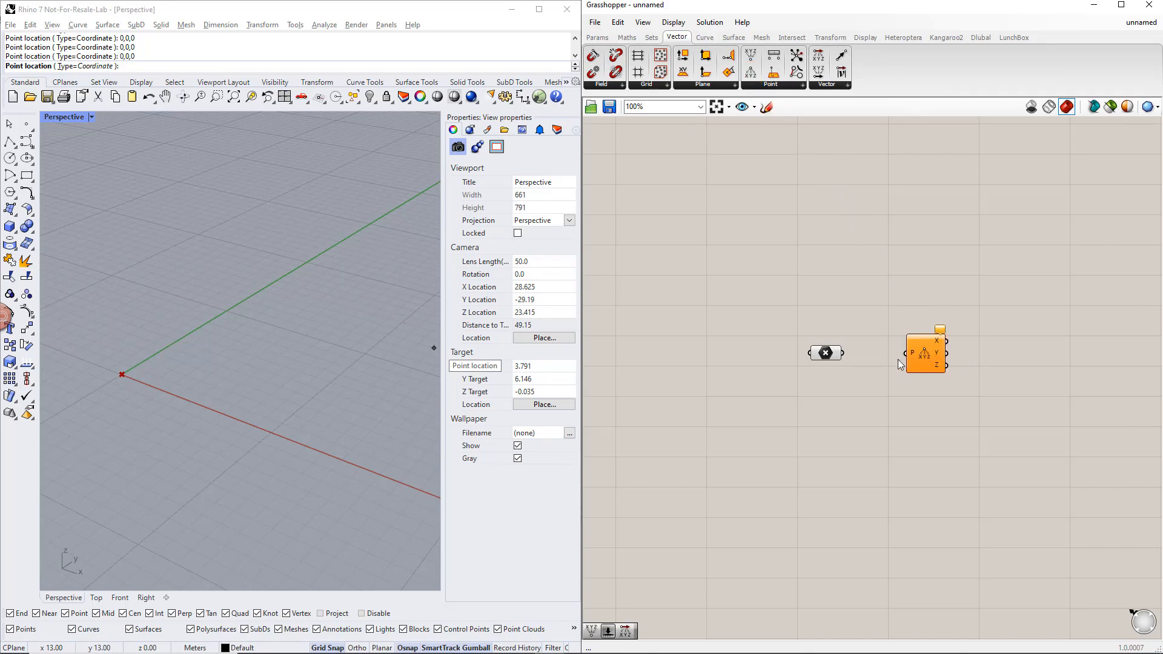
left_click_drag(849, 354, 910, 355)
left_click(925, 396)
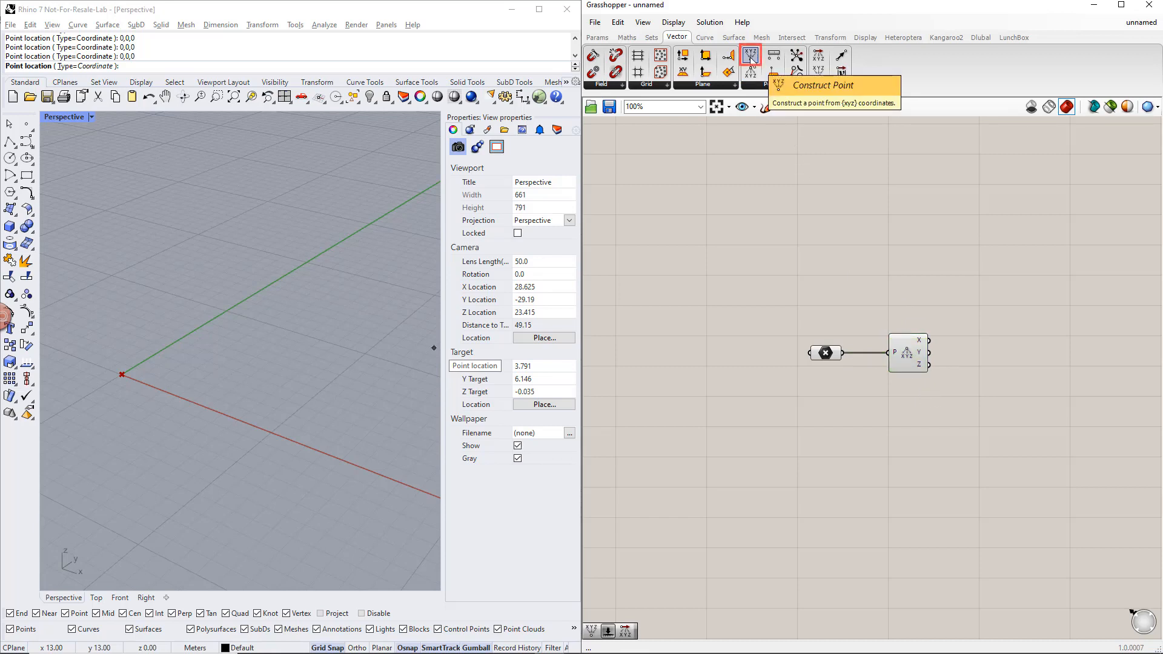
Step: Add a Construct Point component after Deconstruct and wire the deconstructed X and Y into its X and Y inputs
left_click_drag(751, 56, 858, 205)
left_click_drag(1018, 357, 1018, 356)
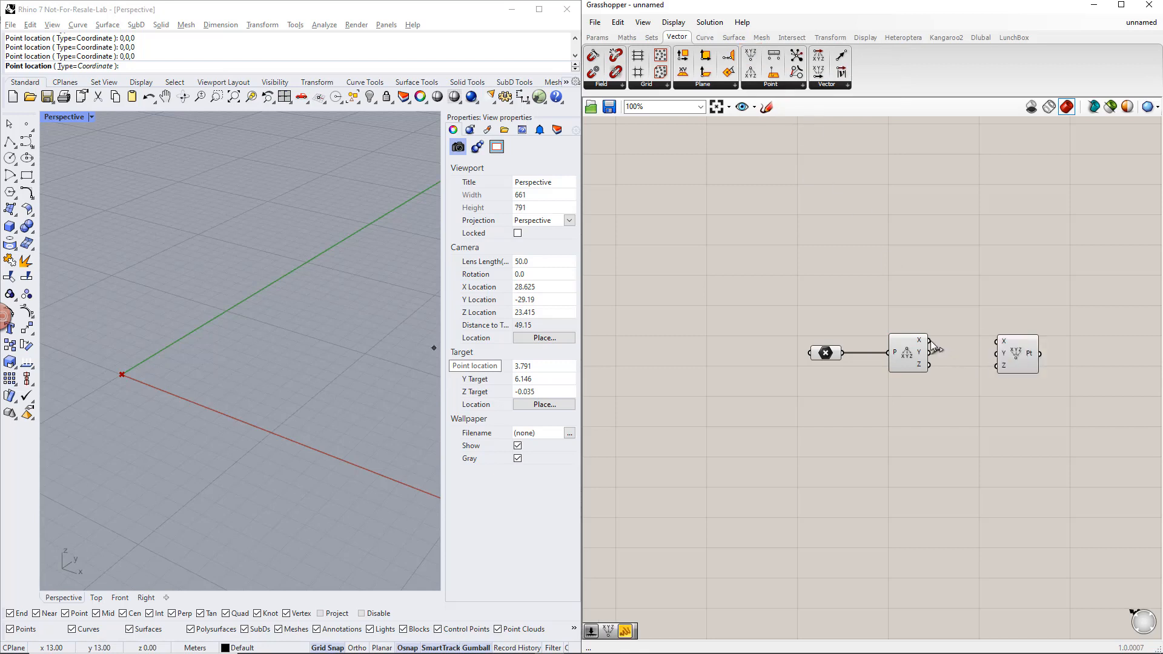
left_click_drag(929, 341, 998, 341)
left_click_drag(930, 353, 994, 357)
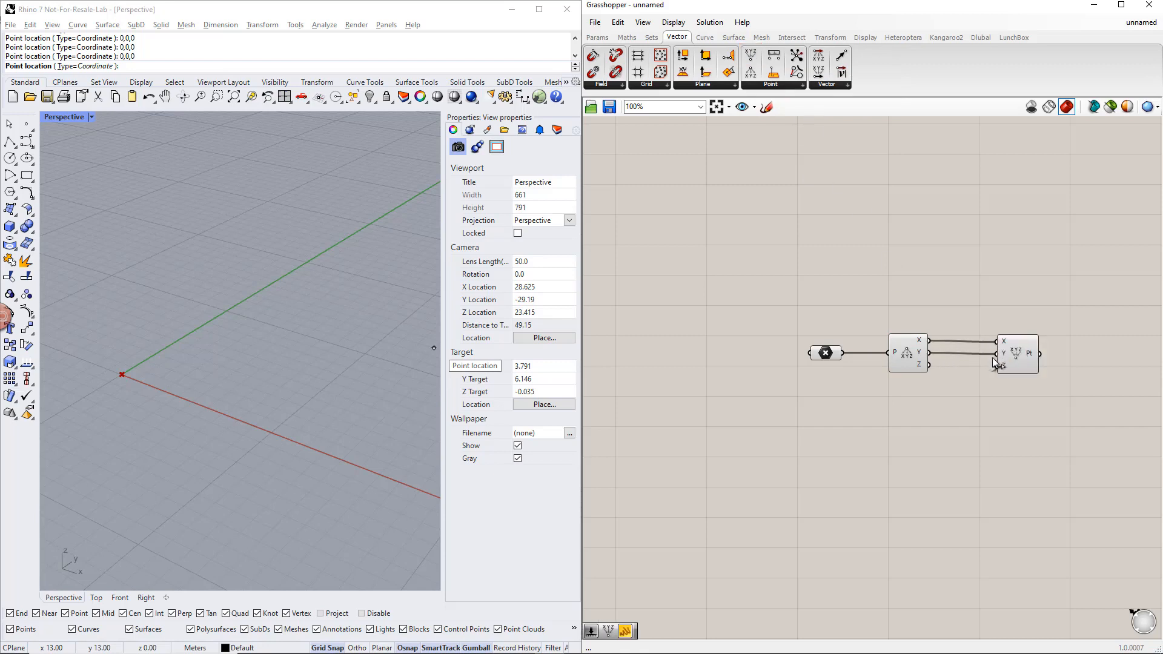
Step: Create a number slider ranging from 1 to 10, name it Height, and place it below the Deconstruct component
double_click(910, 415)
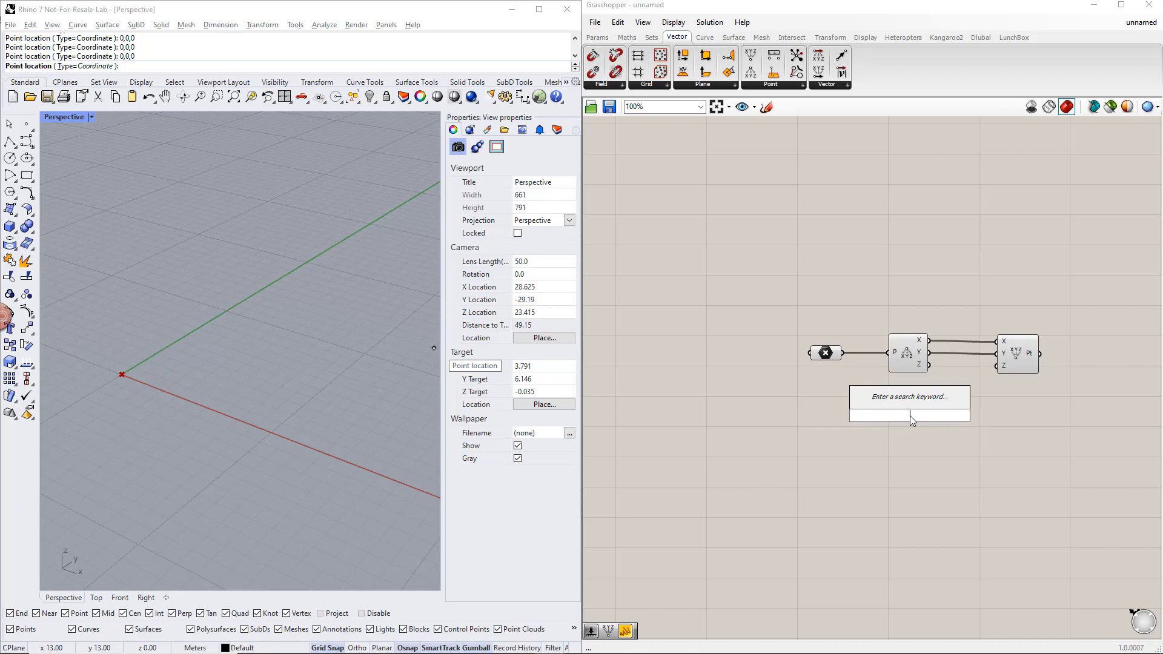
type("1..10")
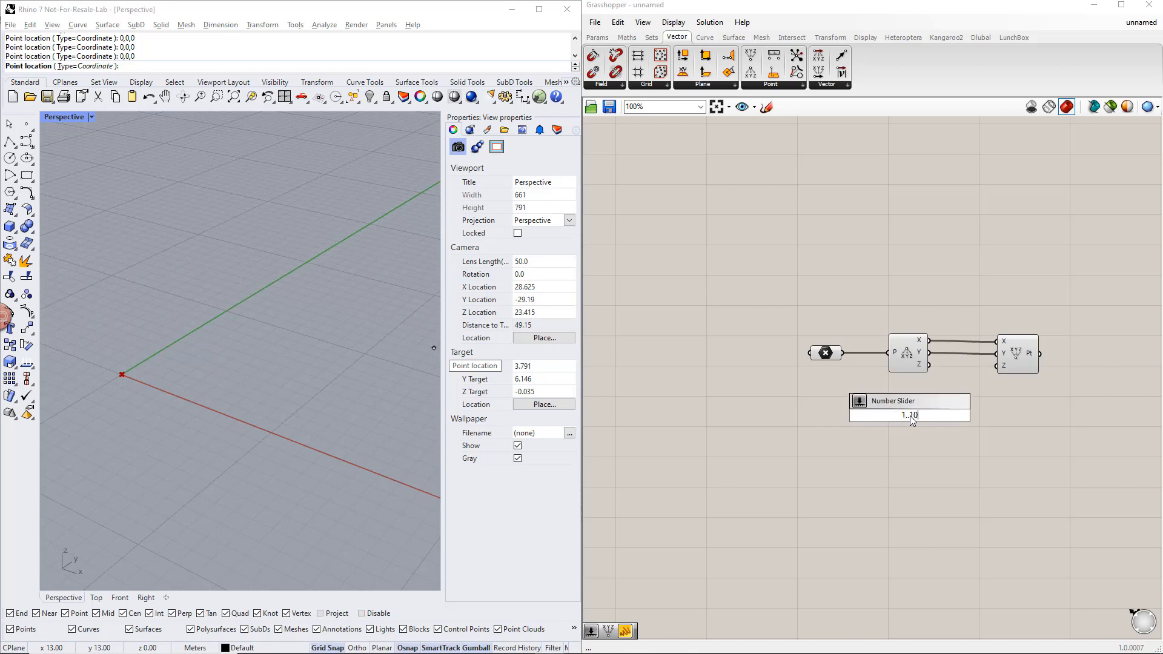
key("Return")
right_click(867, 416)
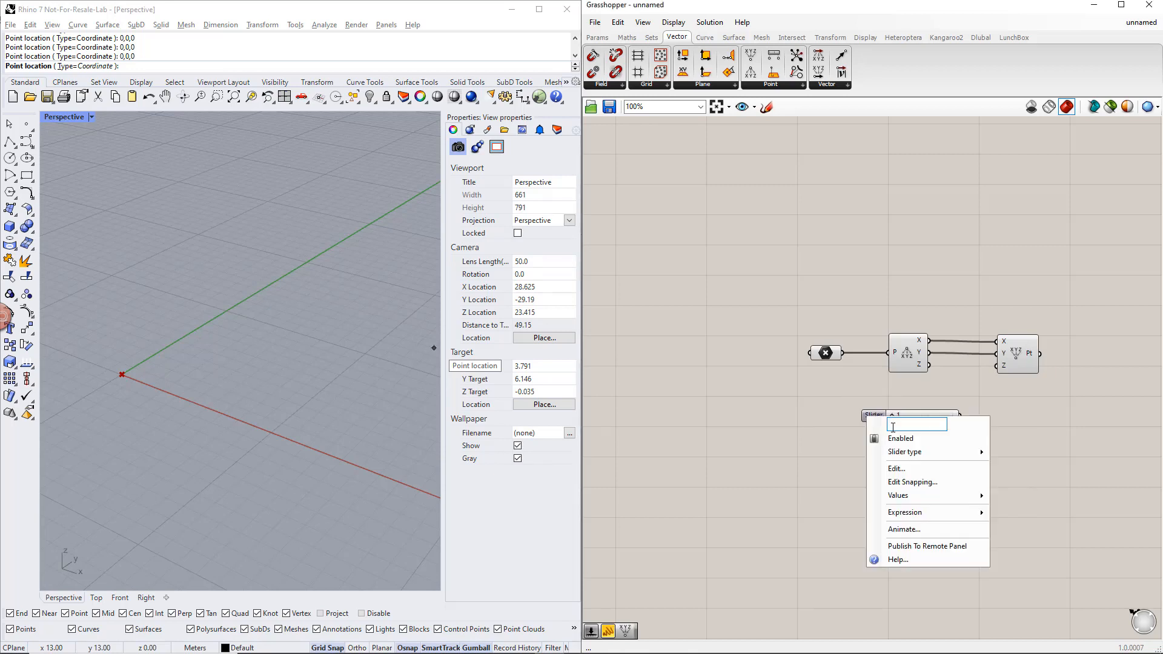
type("Height")
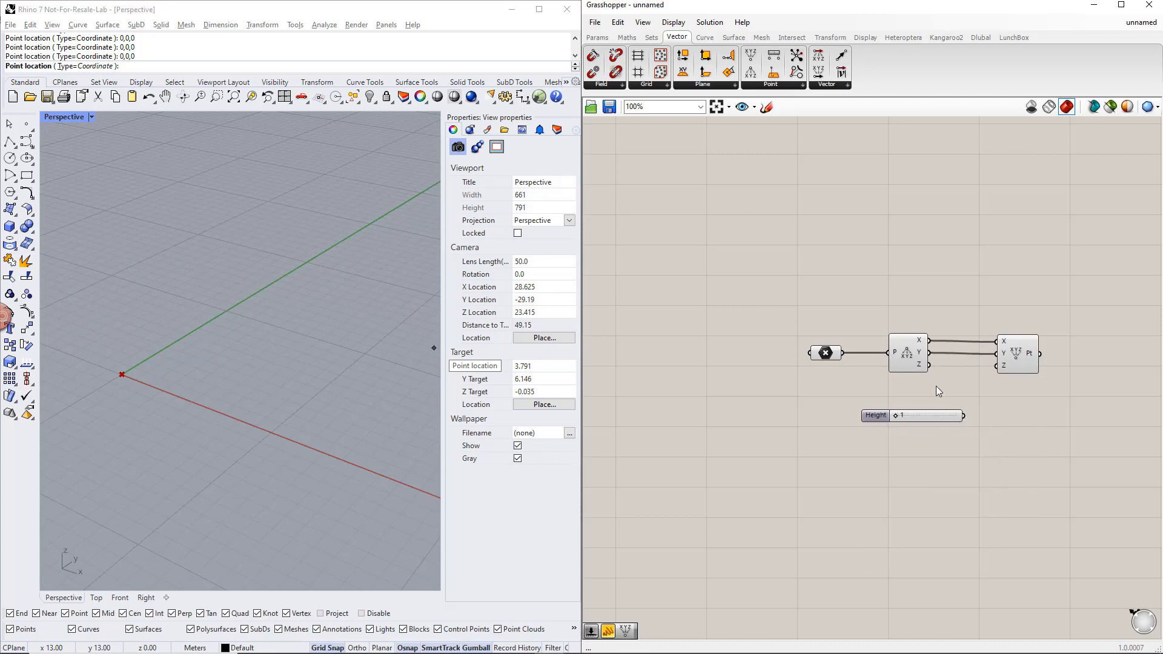
left_click_drag(925, 415, 905, 472)
left_click(932, 436)
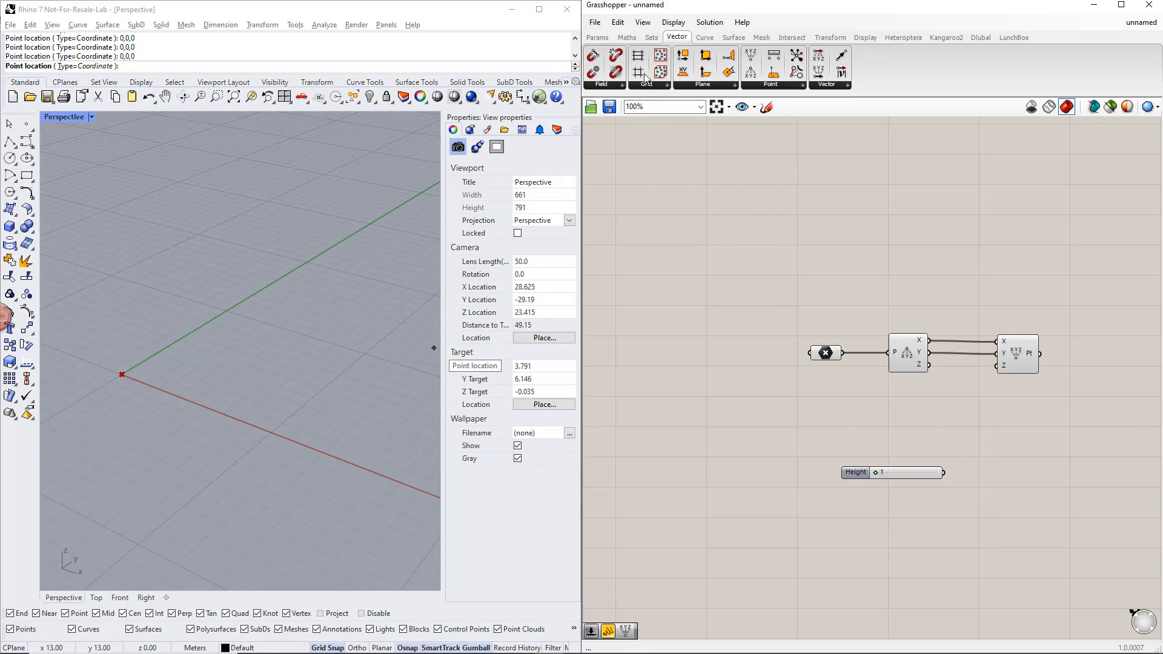
Step: Add an Addition component between the Height slider and the Construct Point component
left_click(627, 37)
left_click(689, 84)
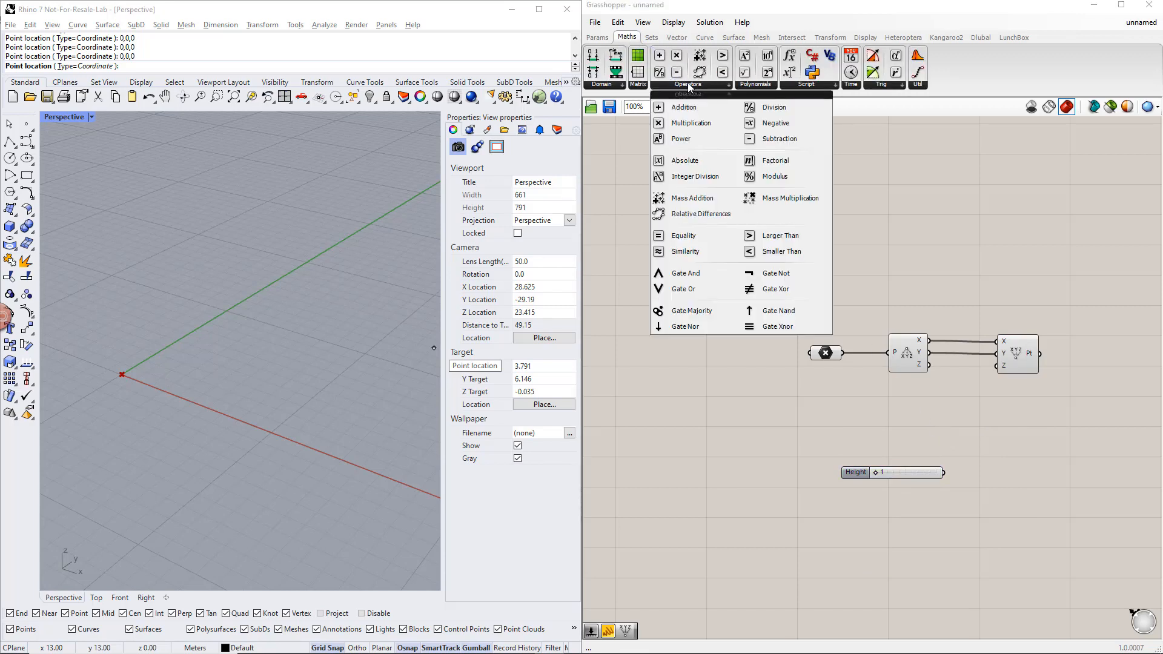
left_click_drag(686, 100, 956, 372)
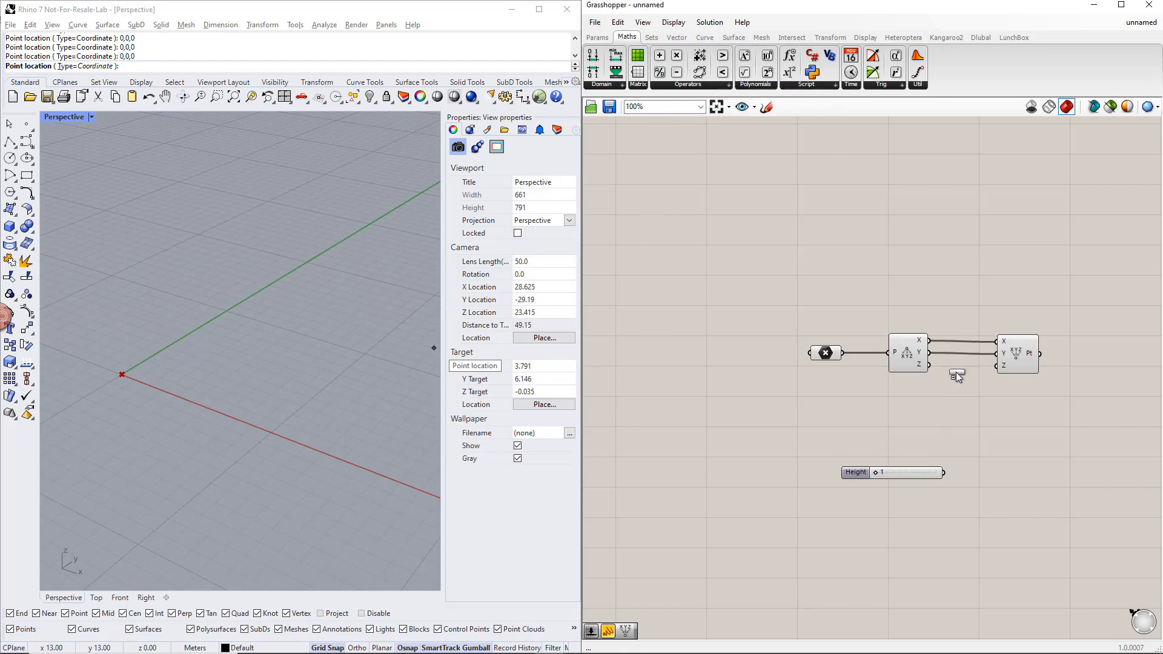
left_click_drag(956, 419, 956, 417)
Step: Wire the deconstructed Z and Height through Addition into Construct Point's Z input, and set Height to 4
left_click_drag(929, 366, 935, 409)
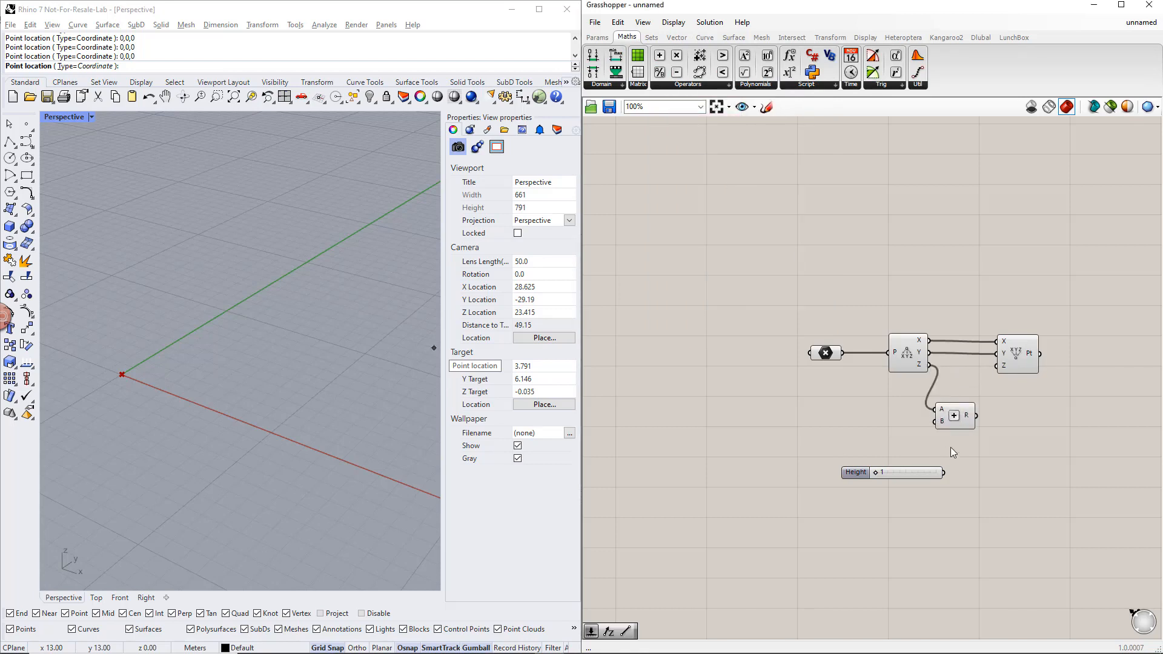
left_click_drag(946, 474, 997, 365)
left_click_drag(875, 474, 895, 476)
Step: Add a Line component above the Construct Point output, with the original Point as A and the constructed point as B
right_click_drag(1032, 461, 913, 445)
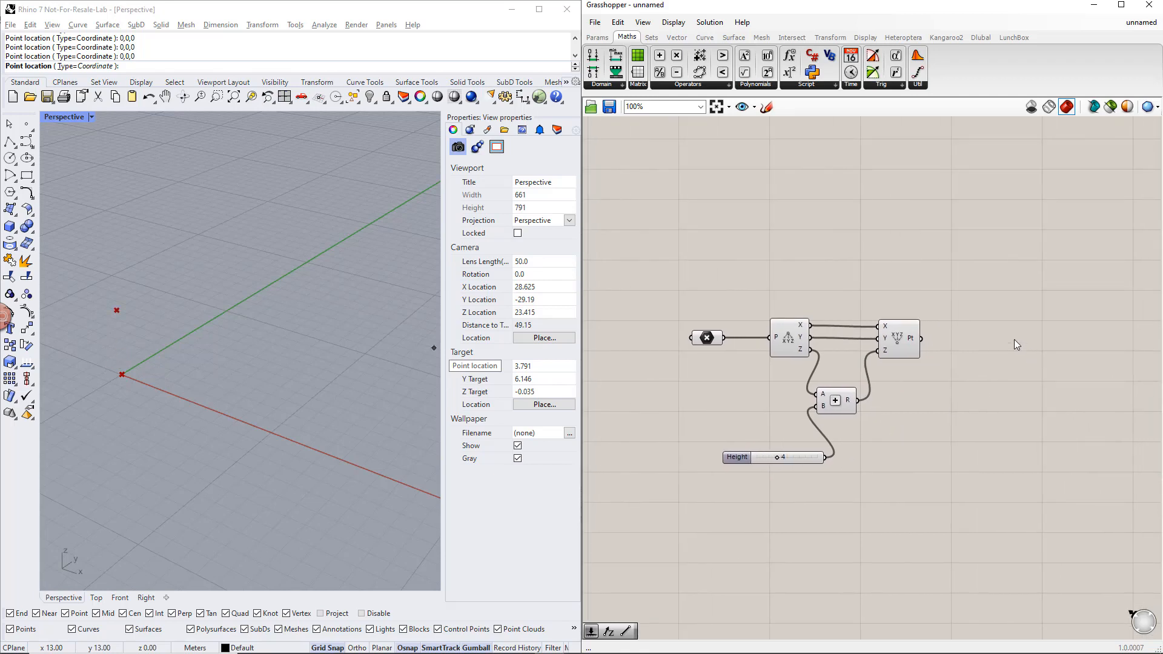
double_click(1015, 341)
type("line")
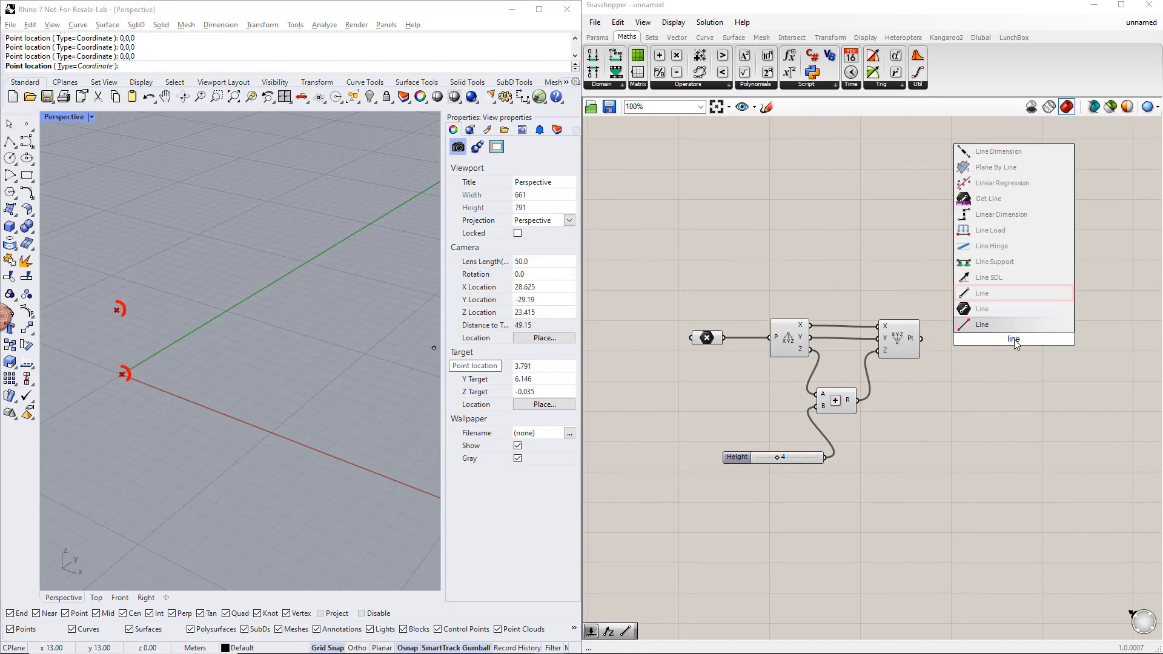
key("Return")
left_click(714, 340)
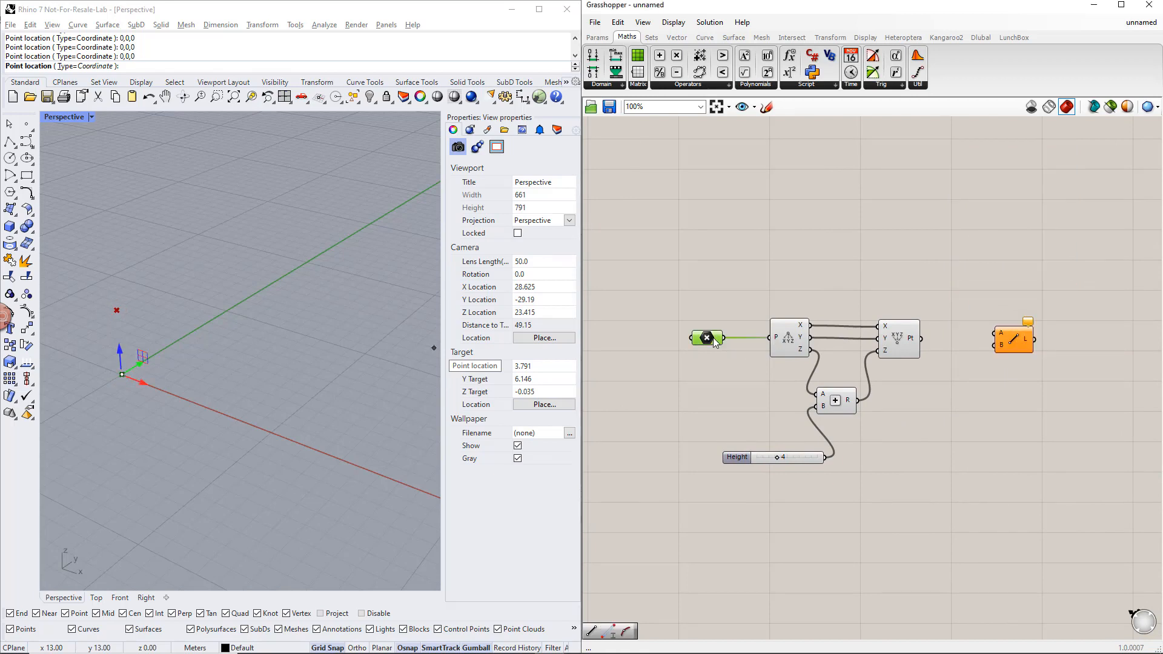
left_click_drag(724, 338, 994, 333)
left_click_drag(923, 339, 1009, 299)
left_click(1020, 338)
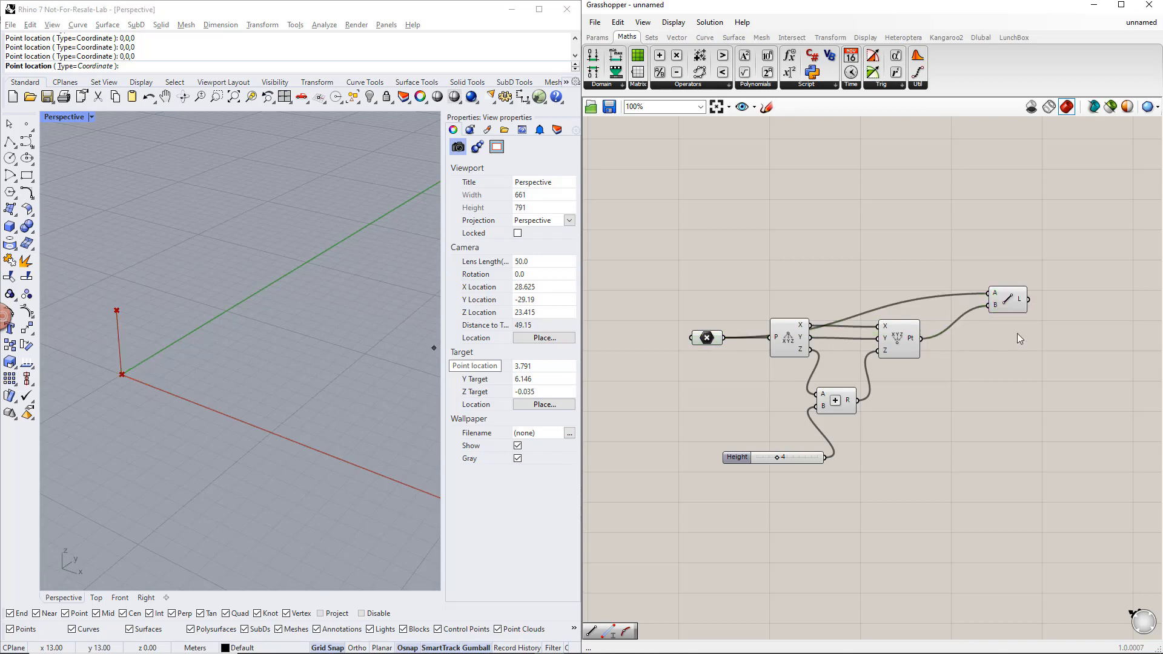
Step: Add a Move component after the Line component and wire the line into its geometry input
right_click_drag(1019, 338, 930, 343)
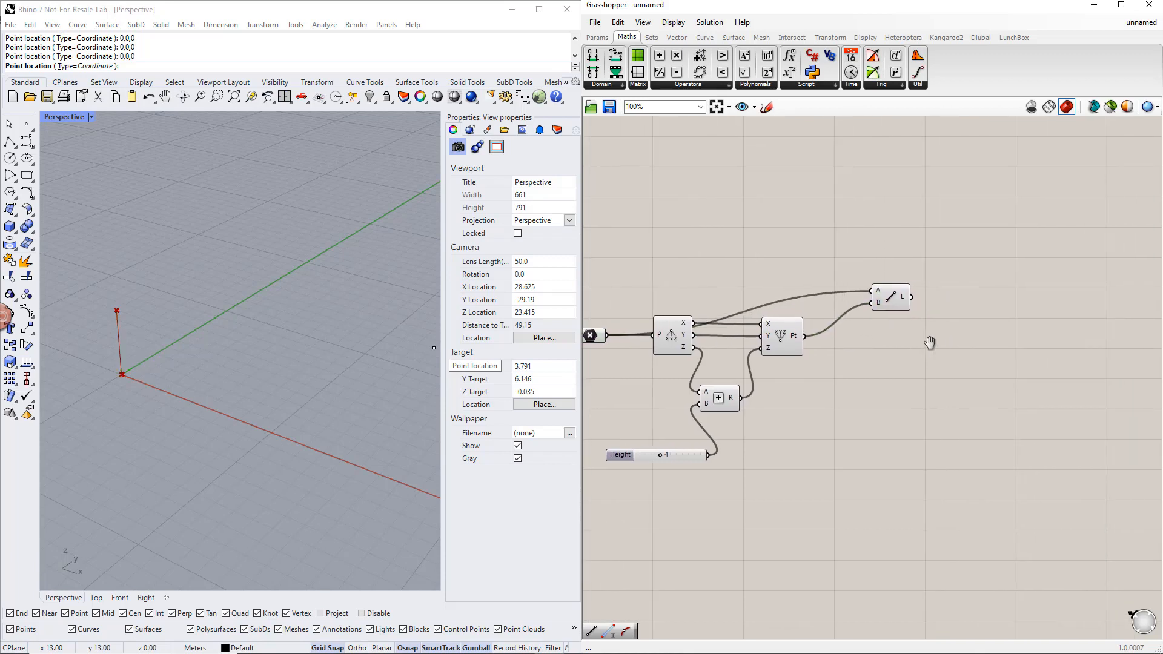
double_click(990, 298)
type("move")
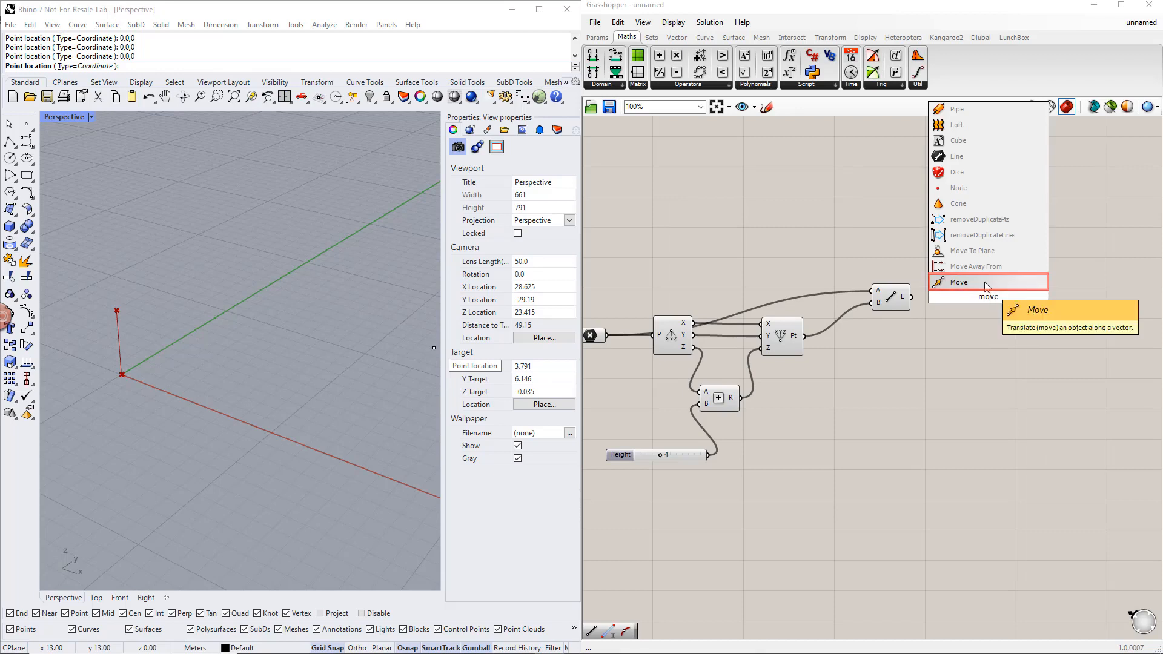
left_click(984, 281)
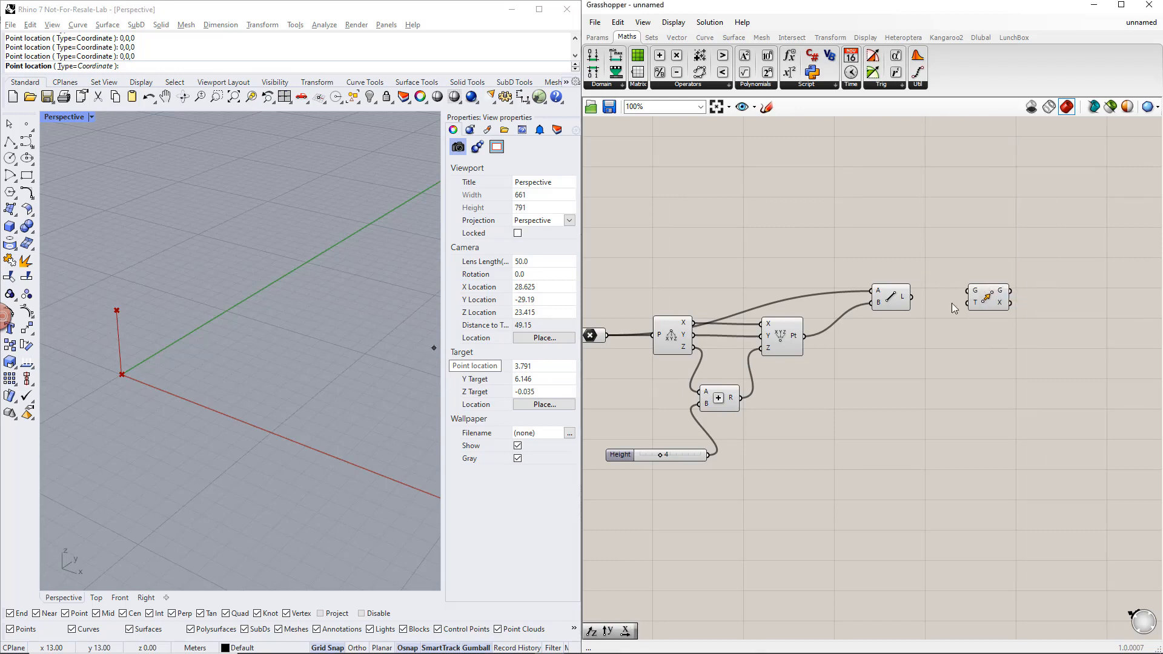
left_click_drag(912, 297, 967, 292)
Step: Add a Unit X vector component below the line and wire its vector into Move's T input
double_click(924, 342)
type("x")
key("Return")
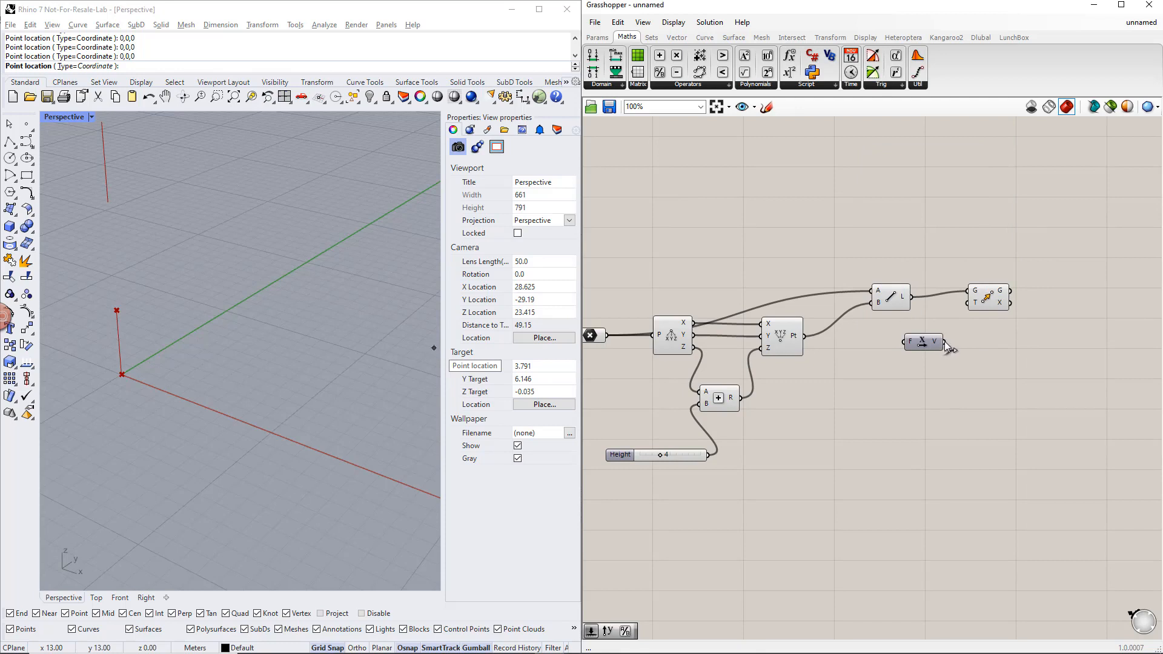
left_click_drag(944, 343, 1026, 311)
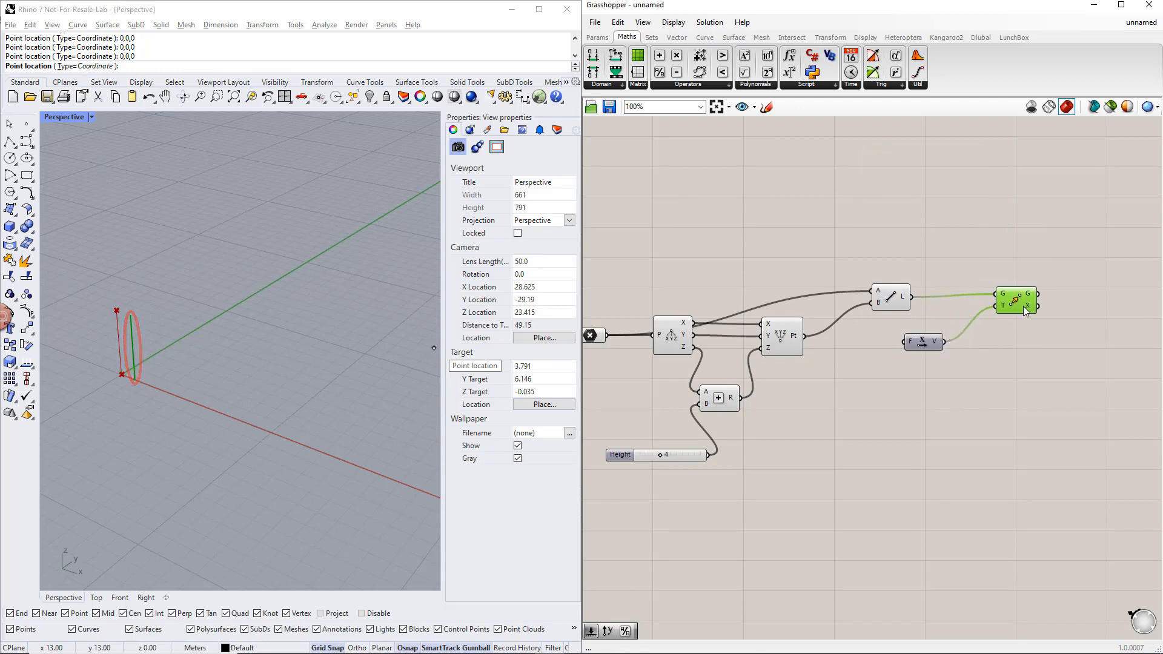
Step: Bring the Unit X component closer to Move and add a number slider ranging from 1 to 15 before it
left_click_drag(935, 349, 979, 353)
left_click(884, 347)
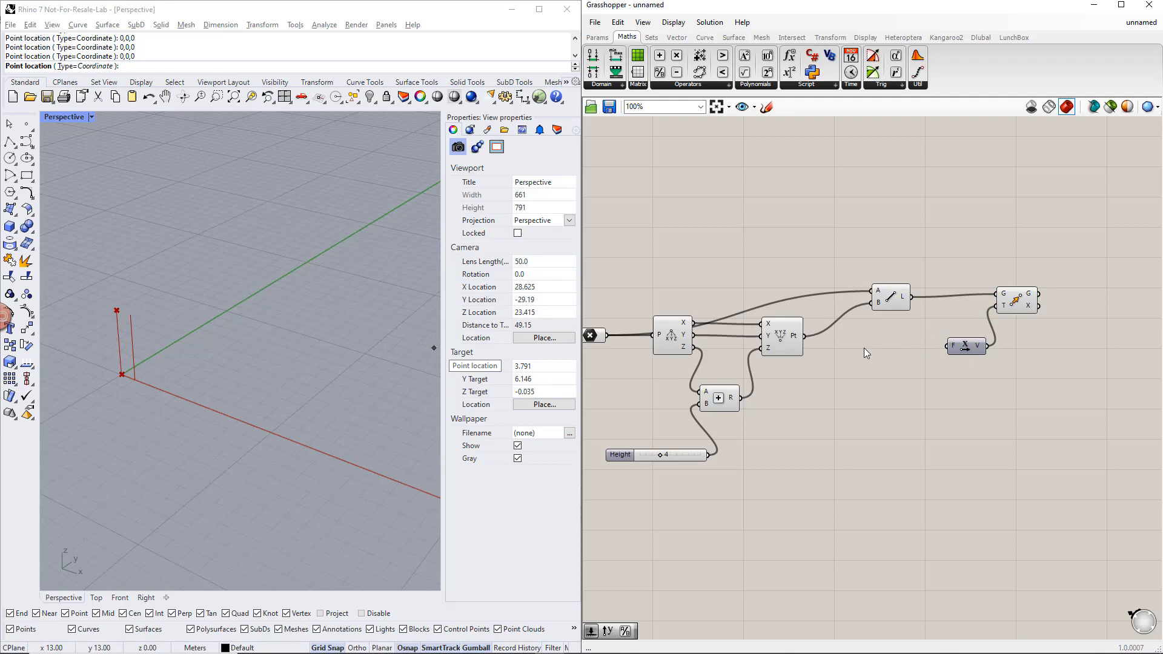
double_click(864, 348)
type("1.15")
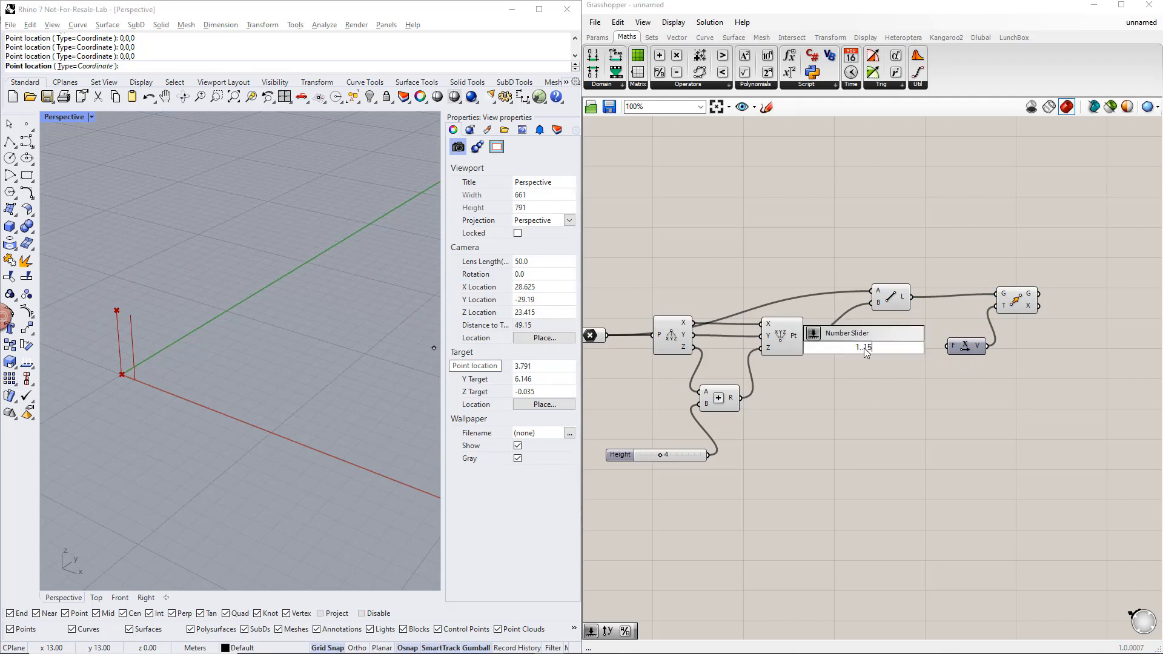
type("..15")
key("Return")
Step: Name the new slider Width and wire it into Unit X's F input with a value of 3
right_click(831, 348)
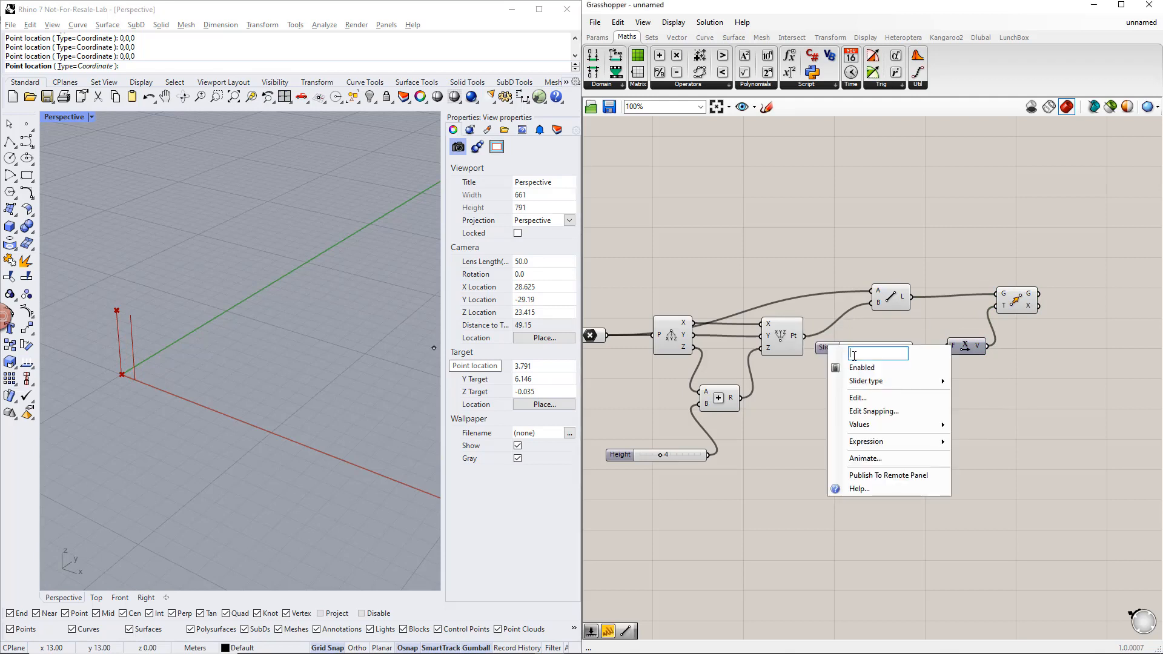
type("Width")
left_click(983, 422)
left_click_drag(916, 348, 954, 346)
left_click_drag(847, 348, 855, 348)
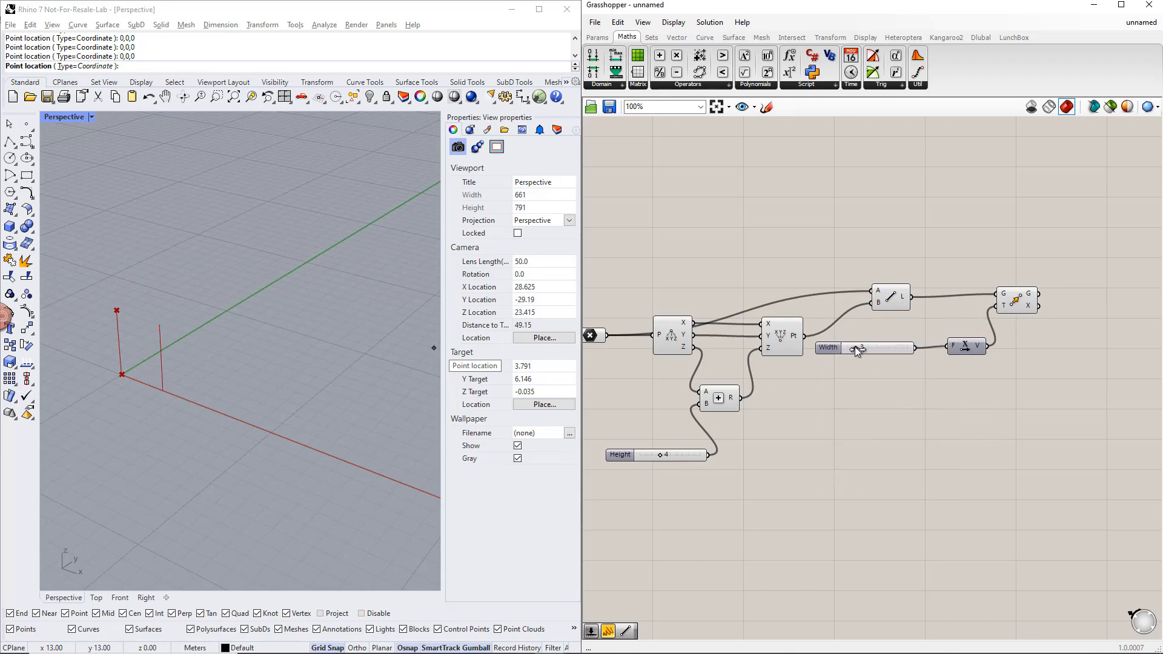
Step: Duplicate the Move component twice below, wiring the original point into one copy's geometry input and the constructed point into the other's
scroll(909, 388, "down", 1)
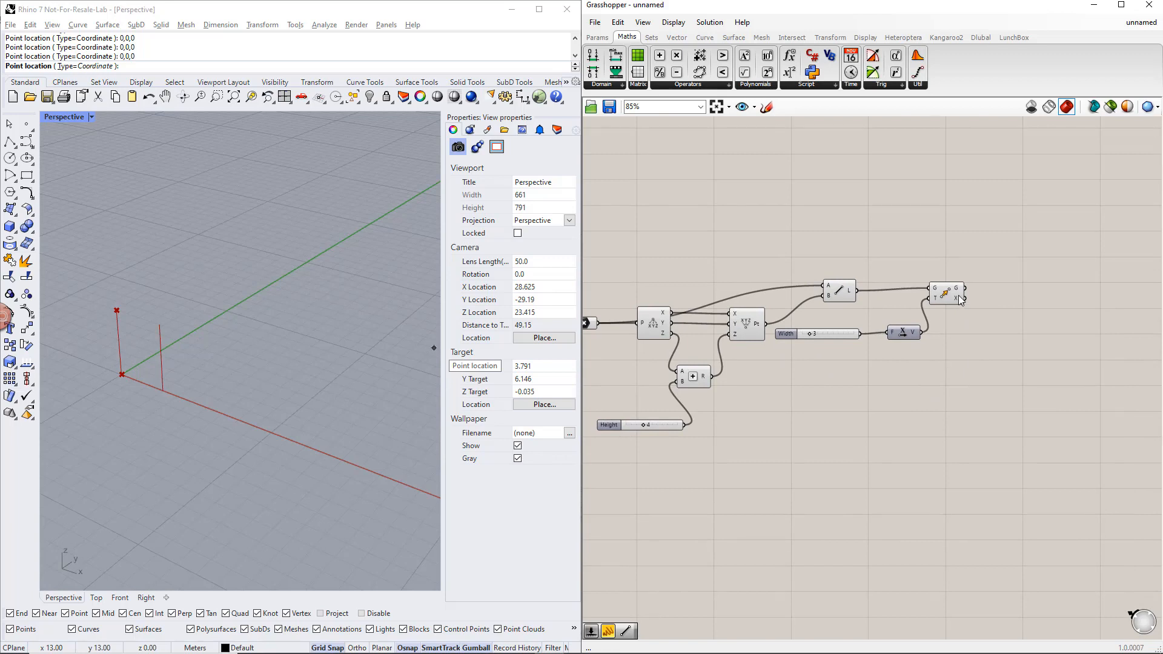
left_click_drag(958, 295, 963, 447, "alt")
left_click_drag(932, 358, 599, 323)
left_click_drag(932, 438, 766, 325)
left_click(954, 304)
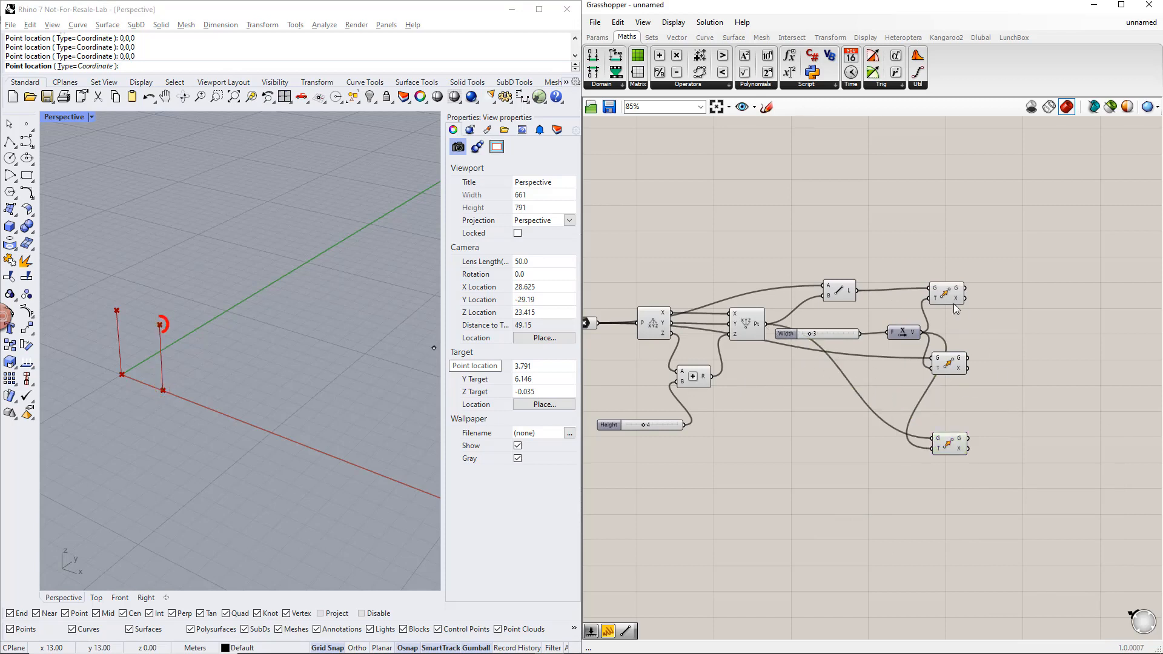
left_click(955, 300)
mouse_move(1038, 485)
left_mouse_down()
mouse_move(1002, 360)
mouse_move(924, 267)
left_mouse_up()
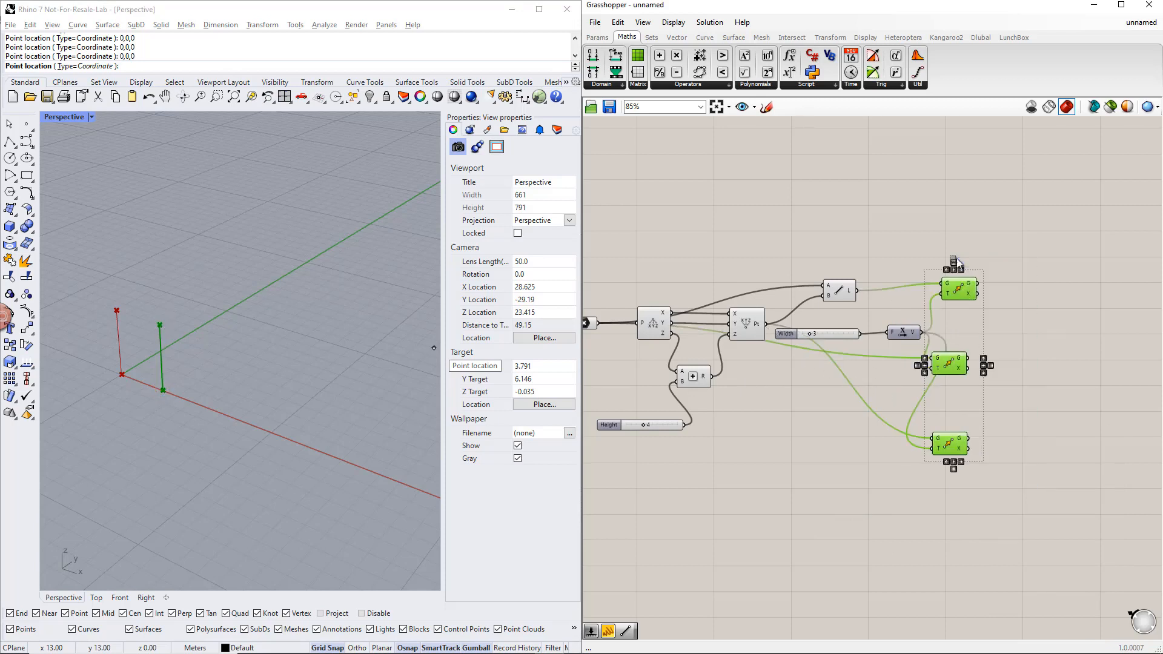
left_click(1071, 334)
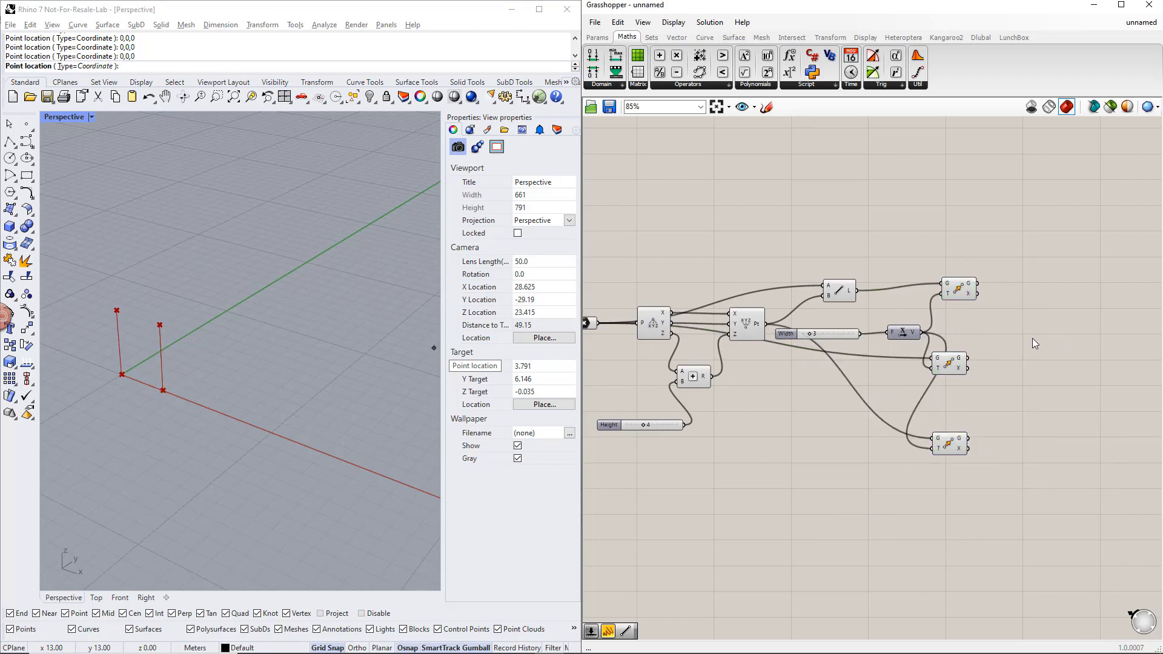
Step: Add a Move component above the existing ones and wire the Construct Point output into its geometry input
left_click(746, 327)
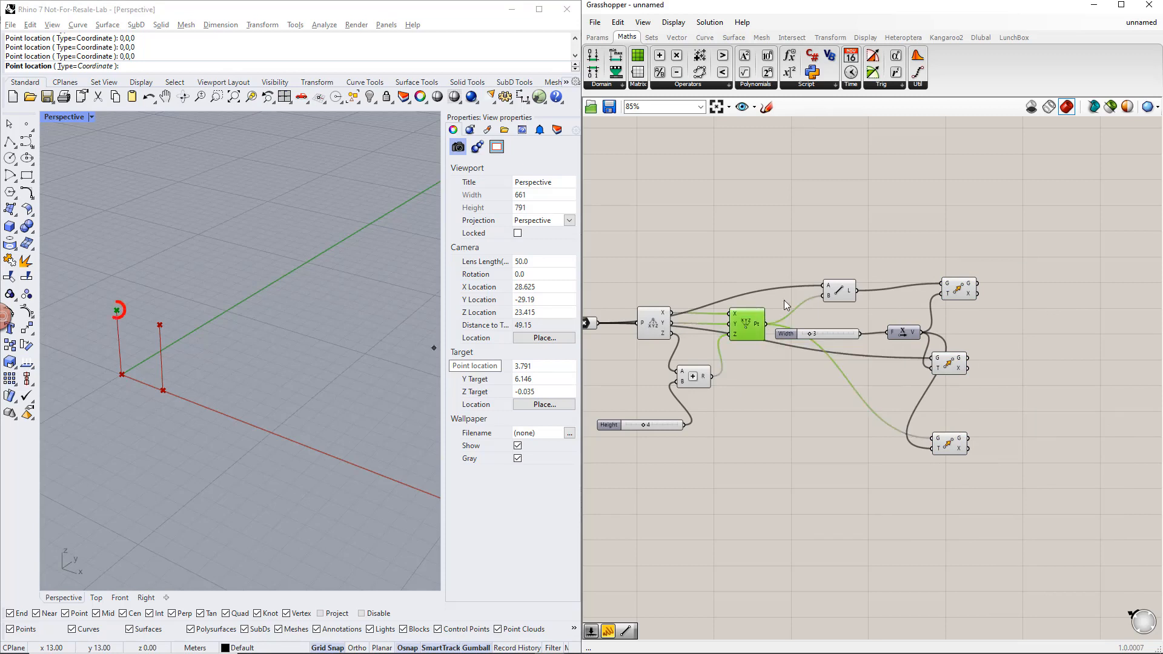
double_click(958, 238)
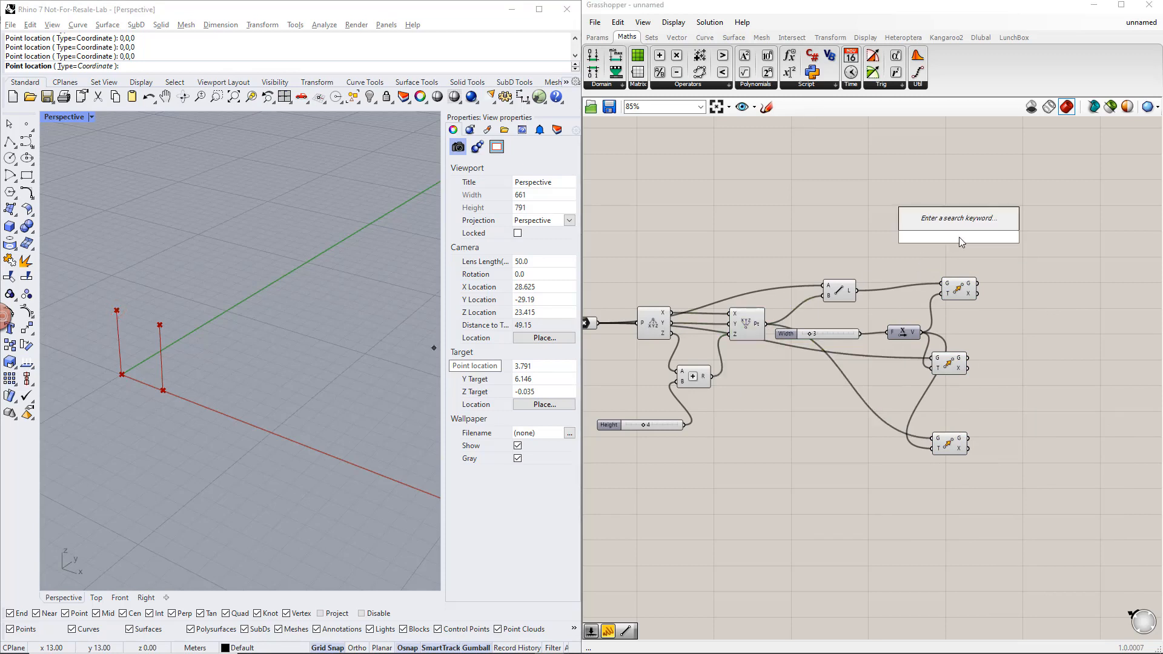
type("move")
key("Return")
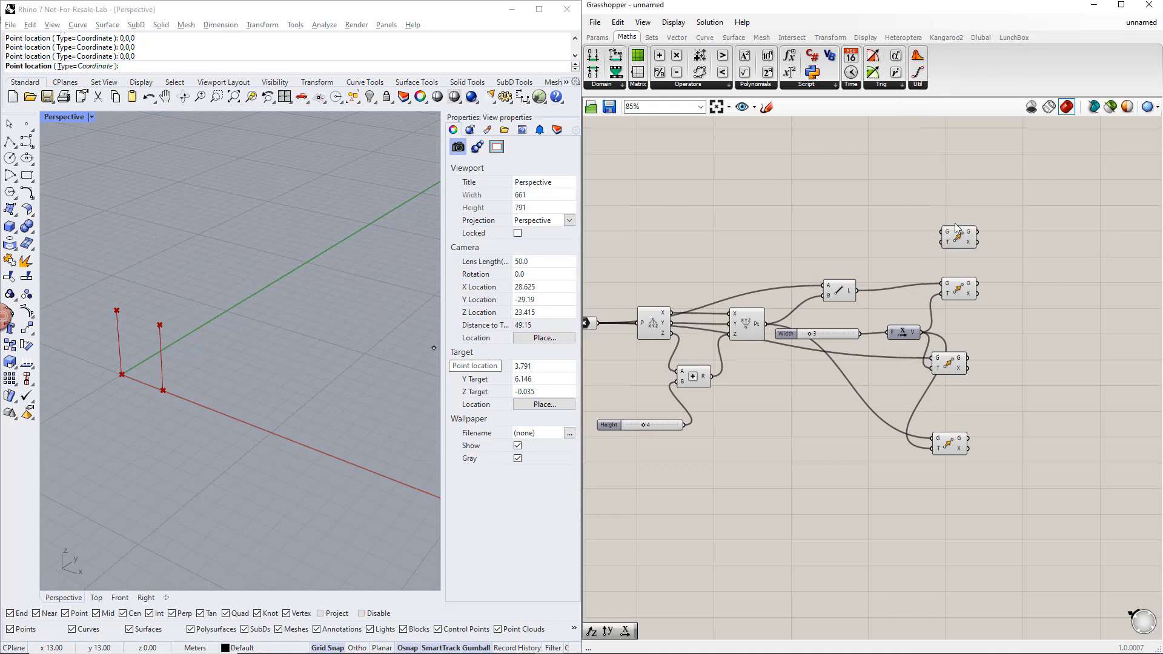
left_click_drag(765, 324, 989, 241)
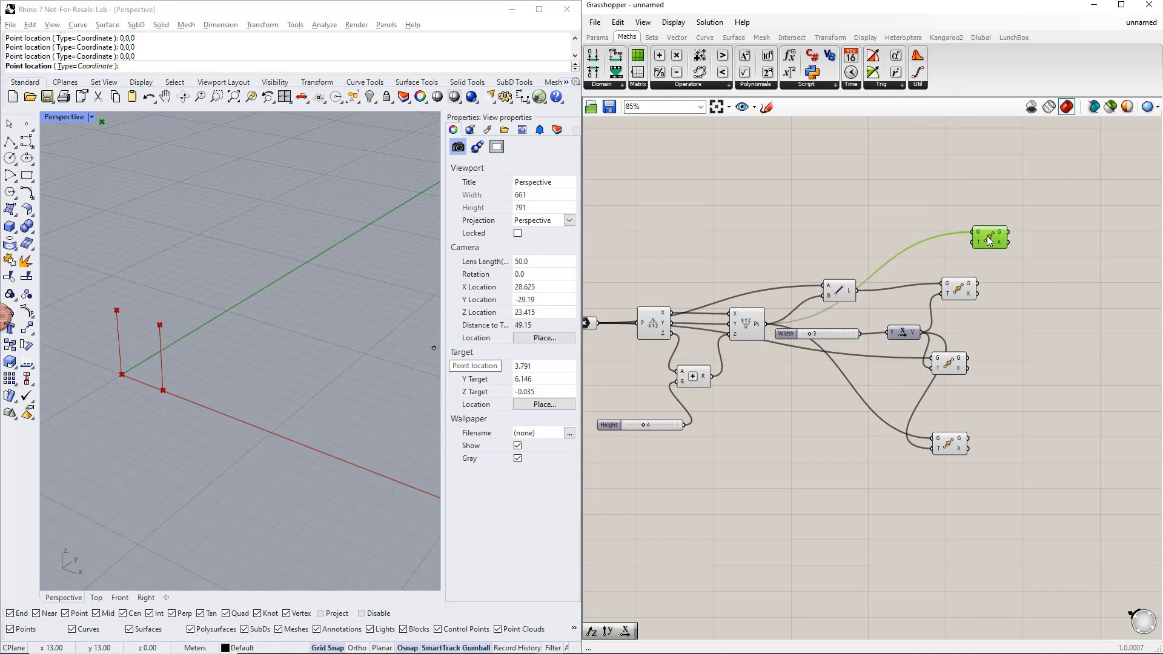
Step: Add a second Unit X component and wire its vector into the uppermost Move's T input
double_click(904, 239)
type("x")
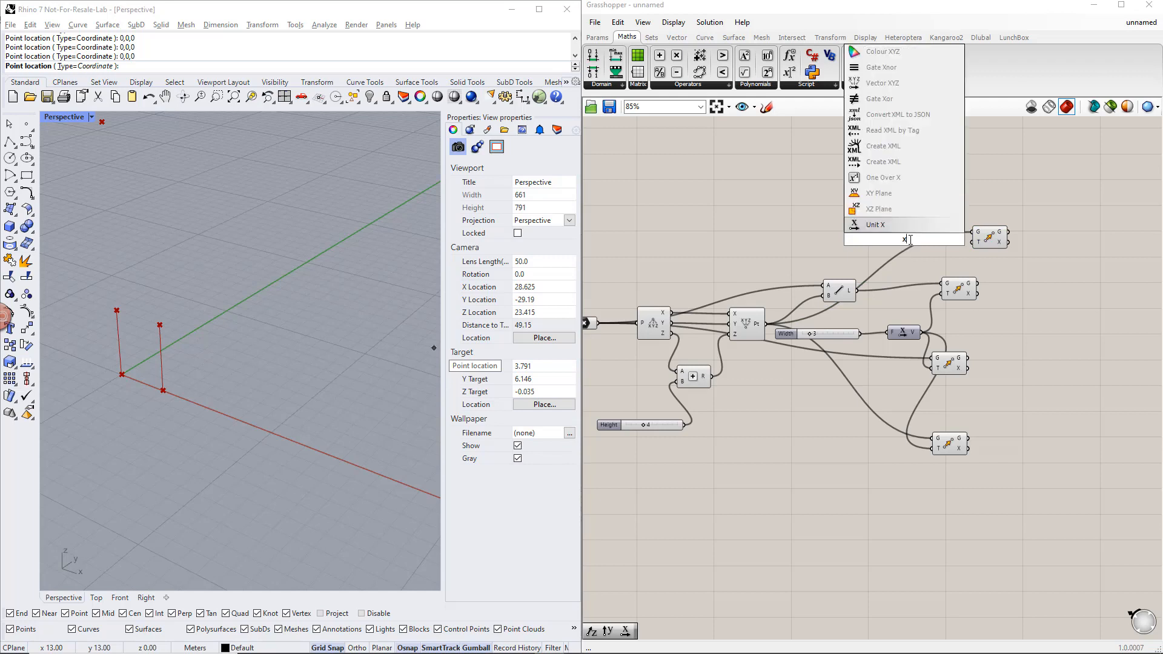
key("Return")
mouse_move(923, 239)
left_mouse_down()
mouse_move(951, 242)
mouse_move(911, 240)
mouse_move(939, 249)
left_mouse_up()
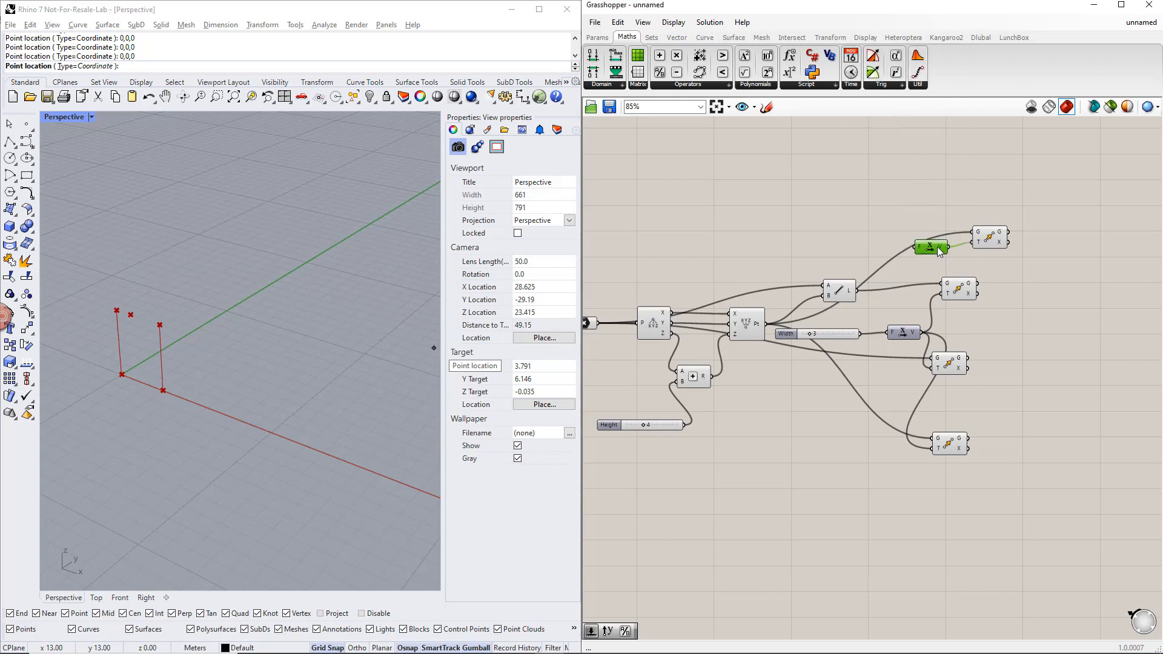
left_click(973, 257)
Step: Add a Division component with Width as A and wire its result into the second Unit X's F input
left_click(713, 85)
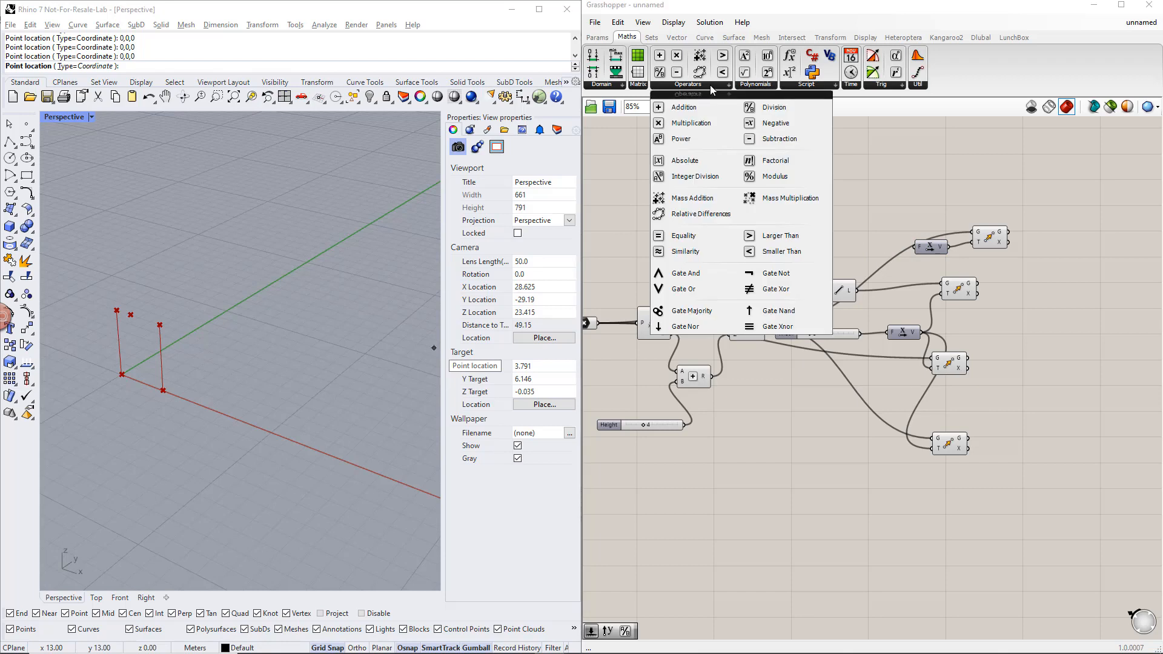
left_click(769, 109)
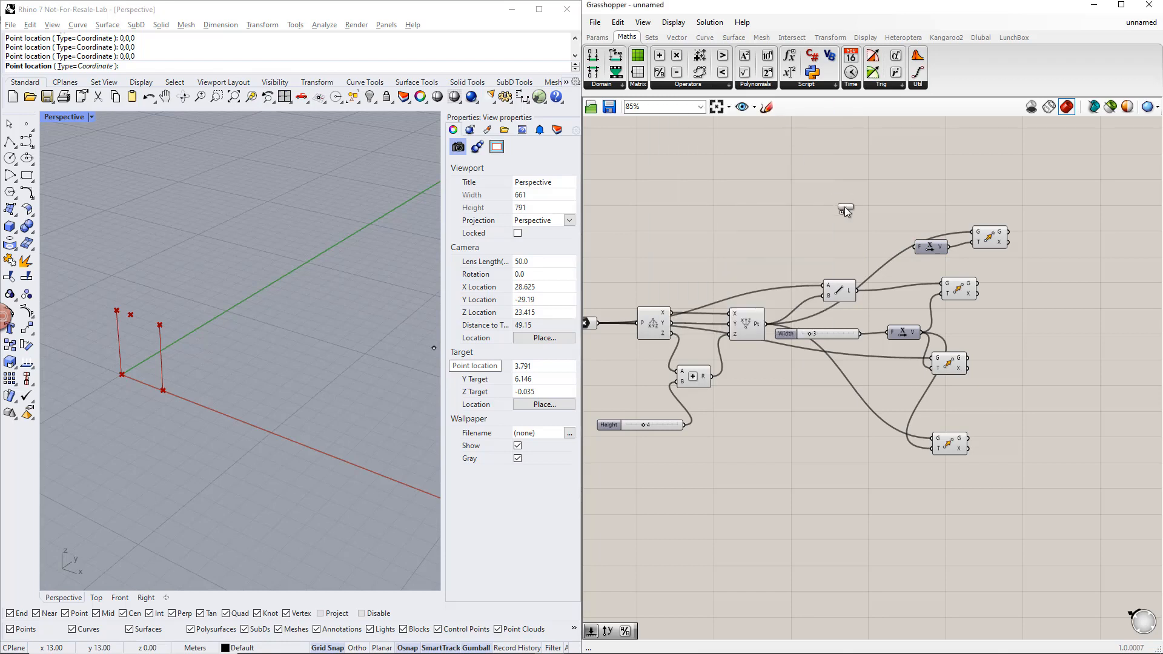
left_click(862, 245)
left_click_drag(893, 245, 917, 247)
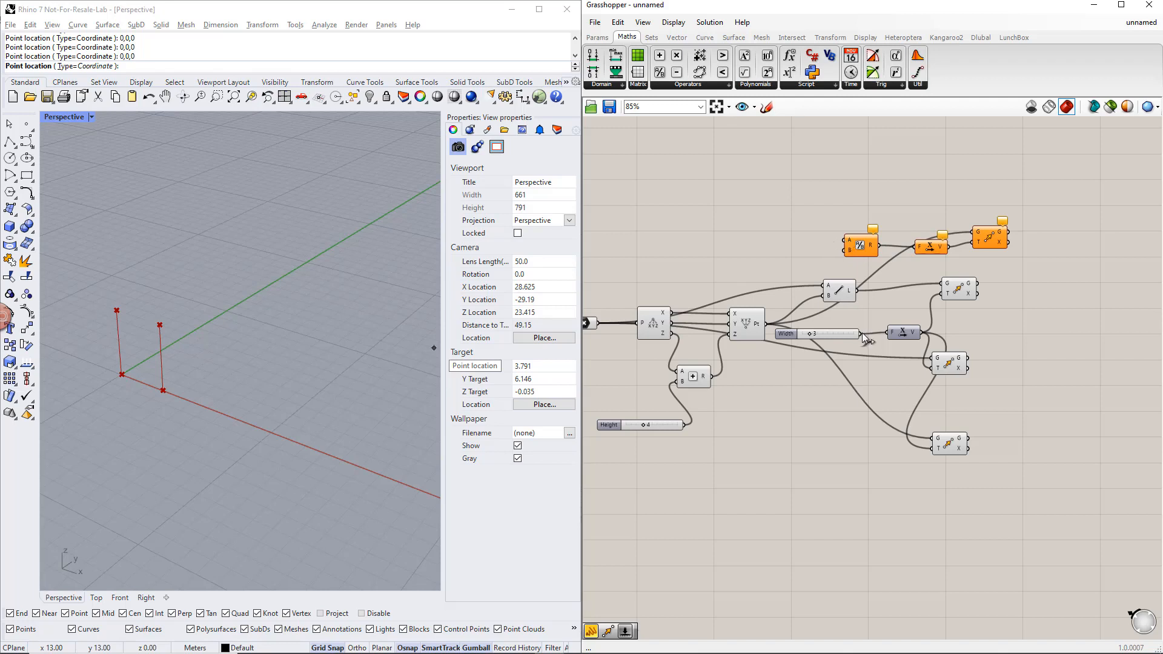
left_click_drag(862, 332, 831, 255)
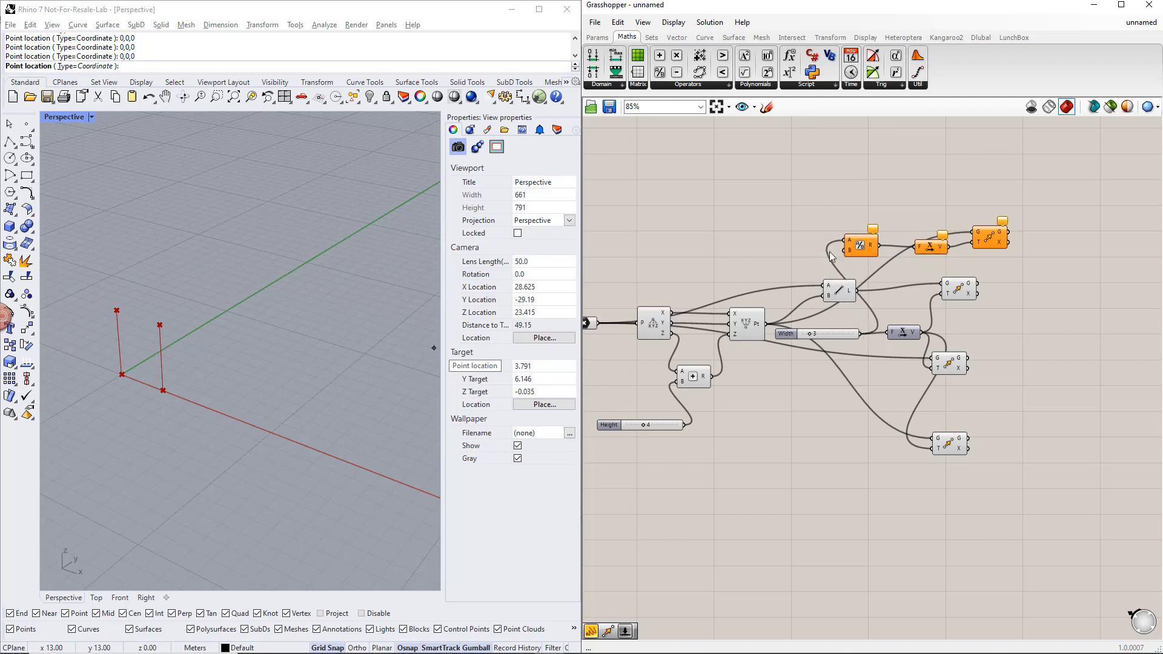
Step: Add a Panel containing 2 and wire it into Division's B input
left_click(597, 37)
left_click_drag(790, 72, 797, 253)
double_click(797, 253)
type("2")
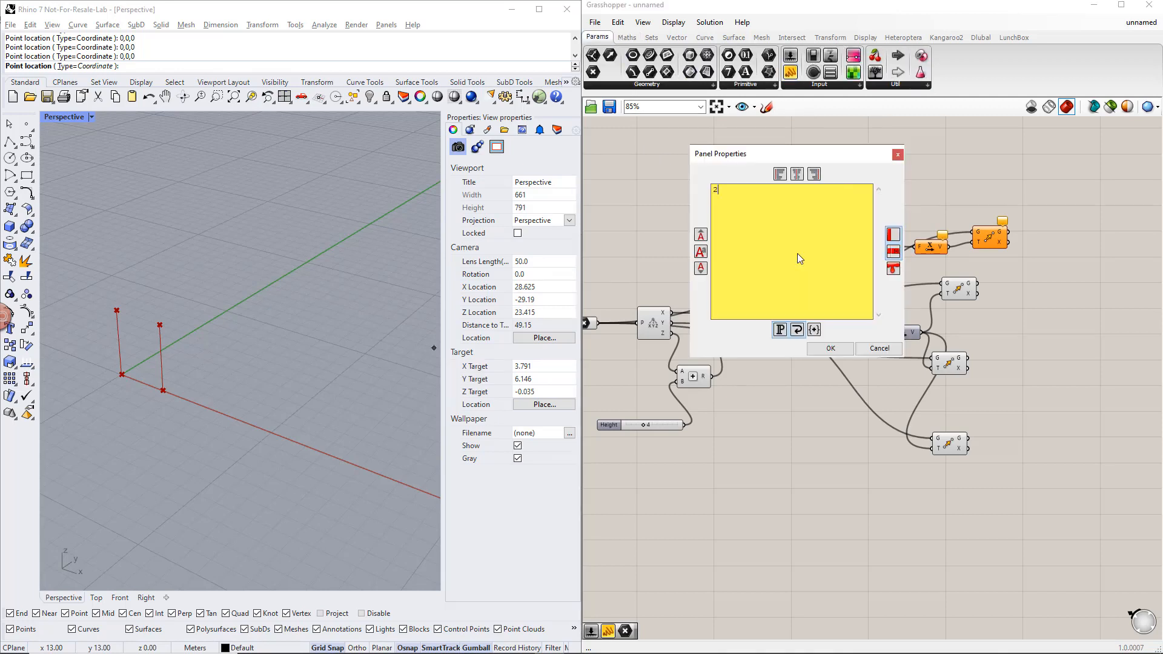
left_click(829, 346)
left_click_drag(837, 277, 848, 250)
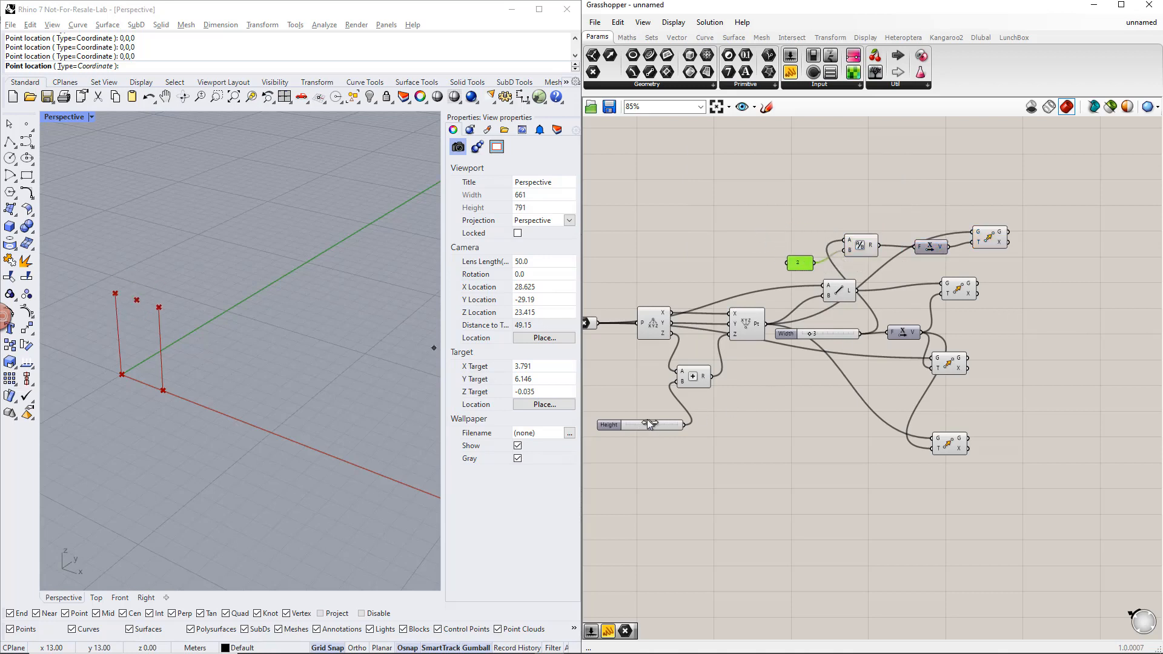
Step: Set the Width slider to 10
left_click(809, 335)
left_click_drag(808, 332, 841, 334)
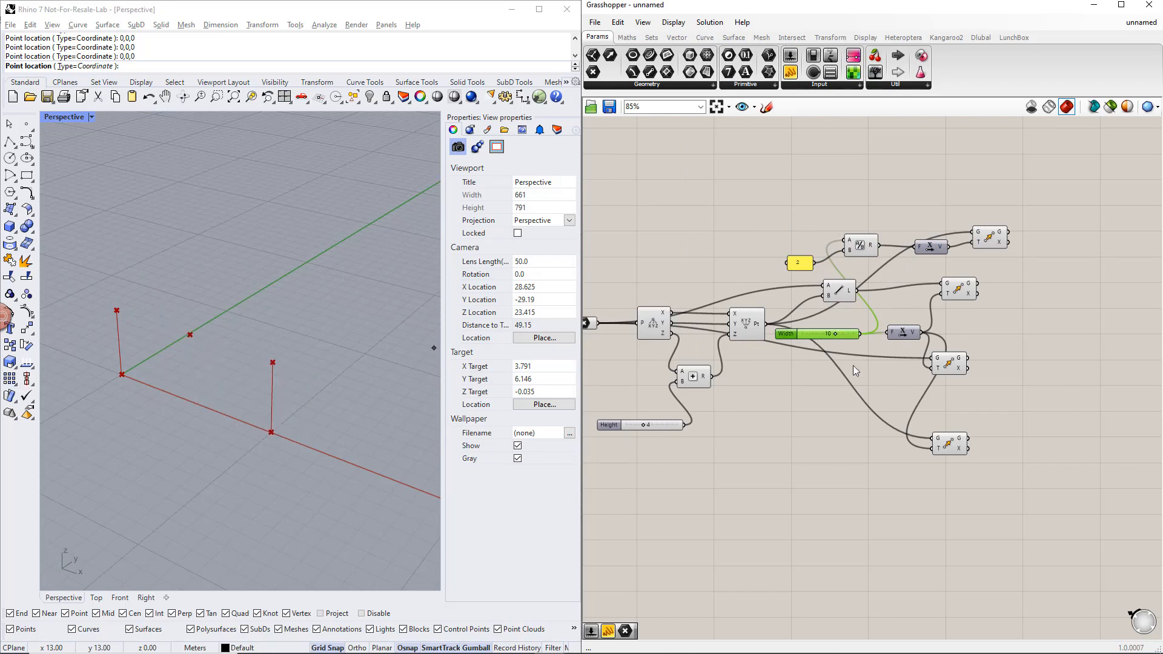
left_click(1027, 334)
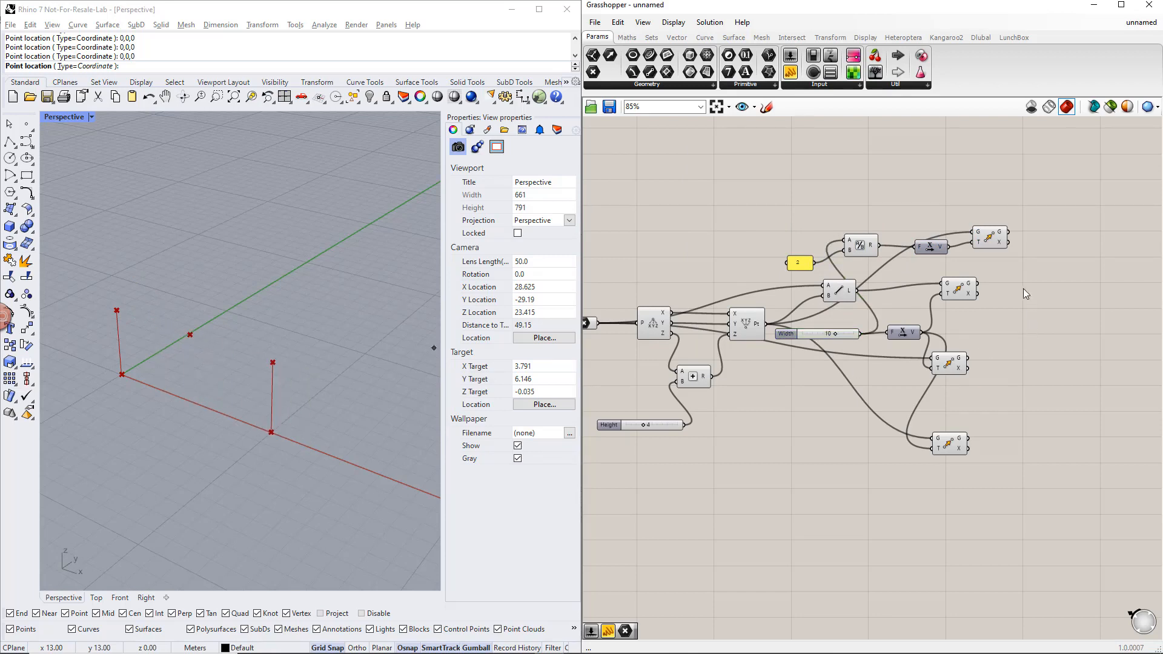
Step: Add another Move component after the uppermost Move and wire the midpoint's moved geometry into its G input
left_click(998, 240)
right_click_drag(1053, 286, 1005, 309)
left_click(1047, 243)
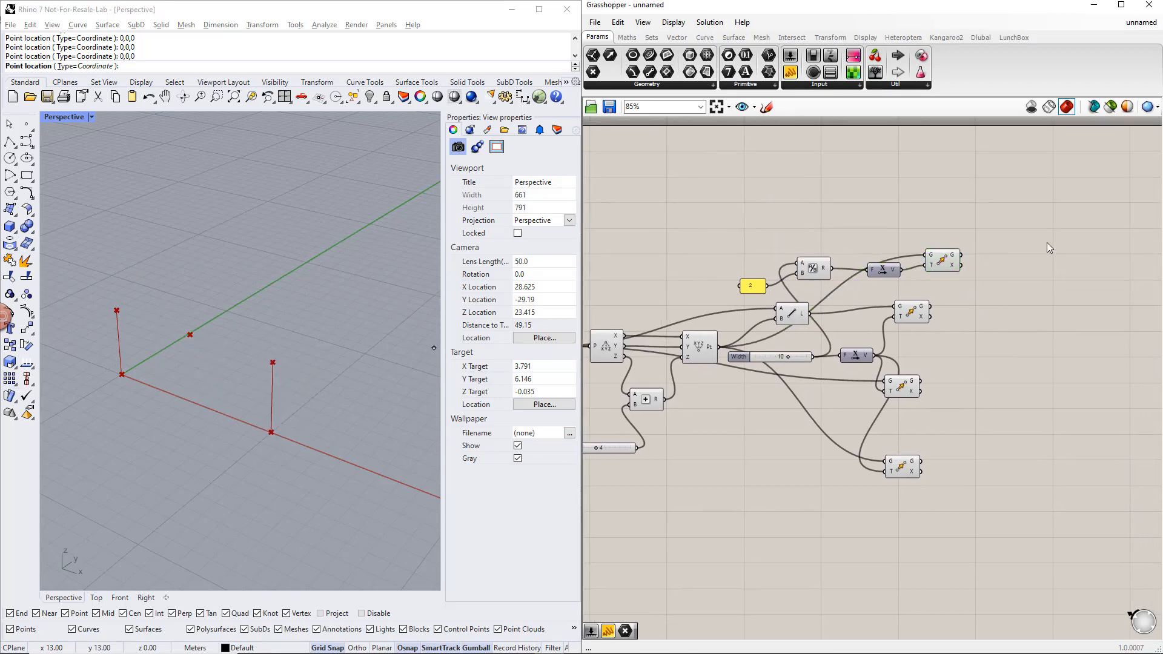
double_click(1030, 242)
type("move")
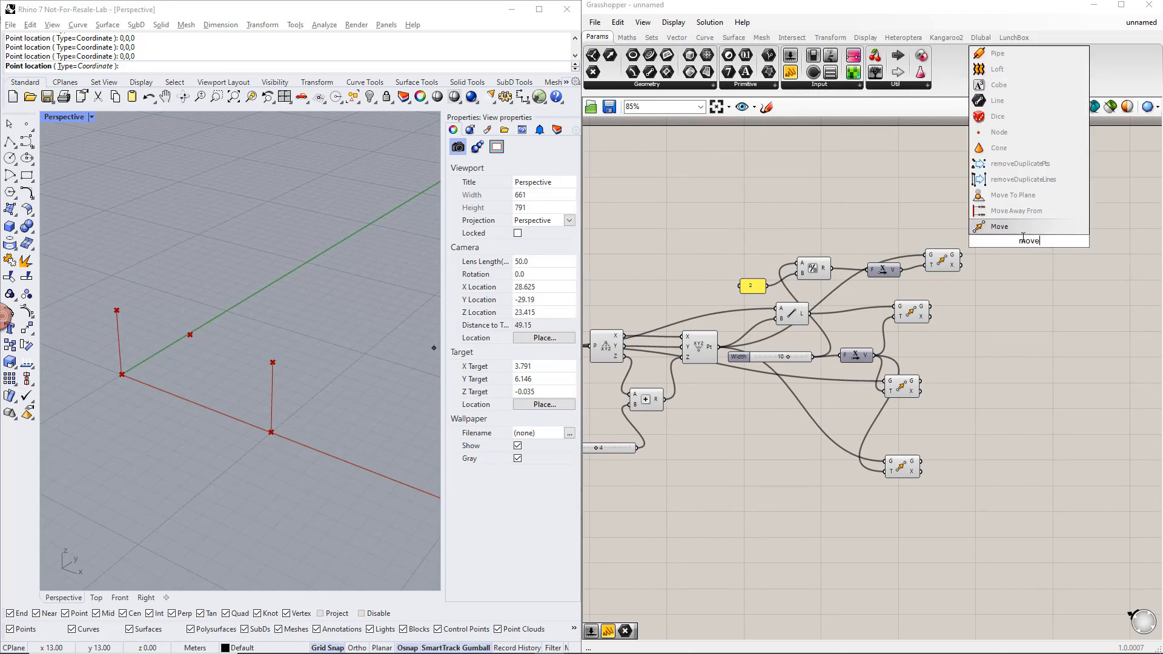
left_click(1019, 229)
left_click_drag(964, 254, 1008, 239)
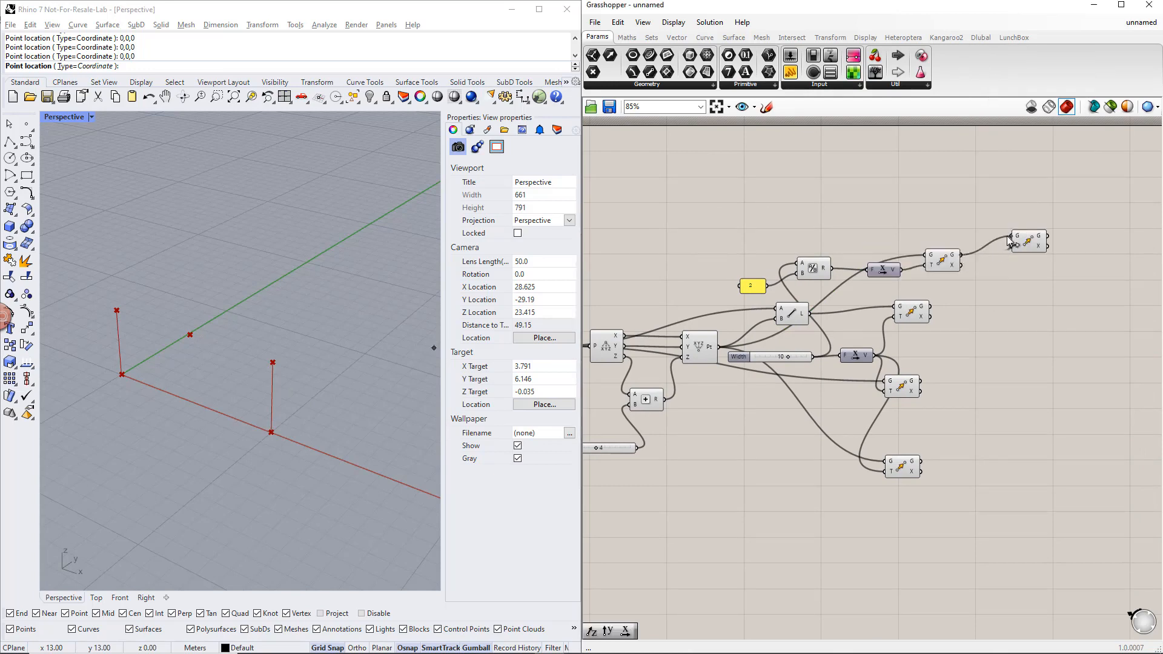
Step: Add a Unit Z vector component and wire its output into the newest Move's T input
double_click(942, 228)
type("z")
key("Return")
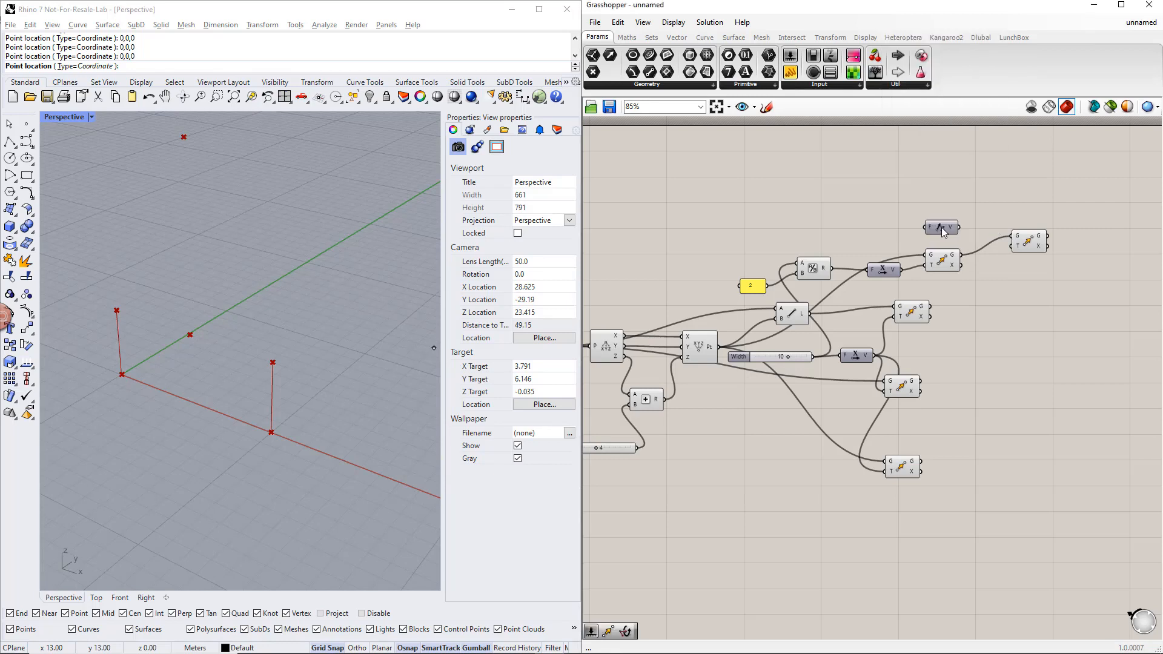
left_click_drag(987, 242, 1010, 246)
Step: Add a number slider ranging from 0 to 5 before Unit Z and name it Apex height
double_click(831, 222)
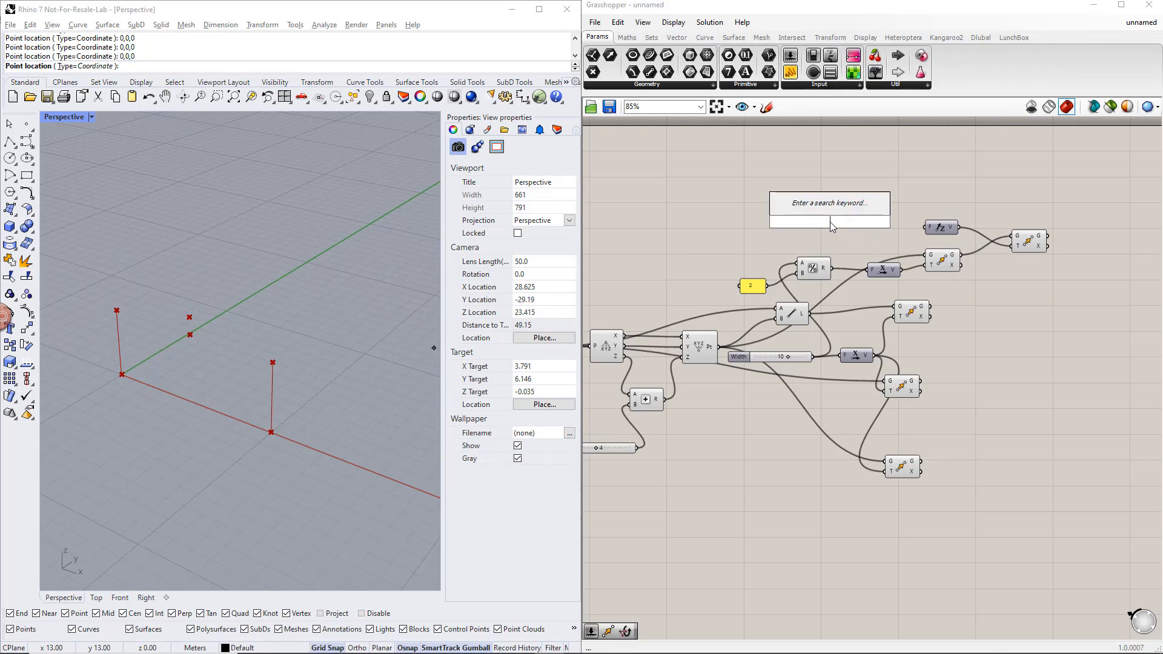
type("0.5")
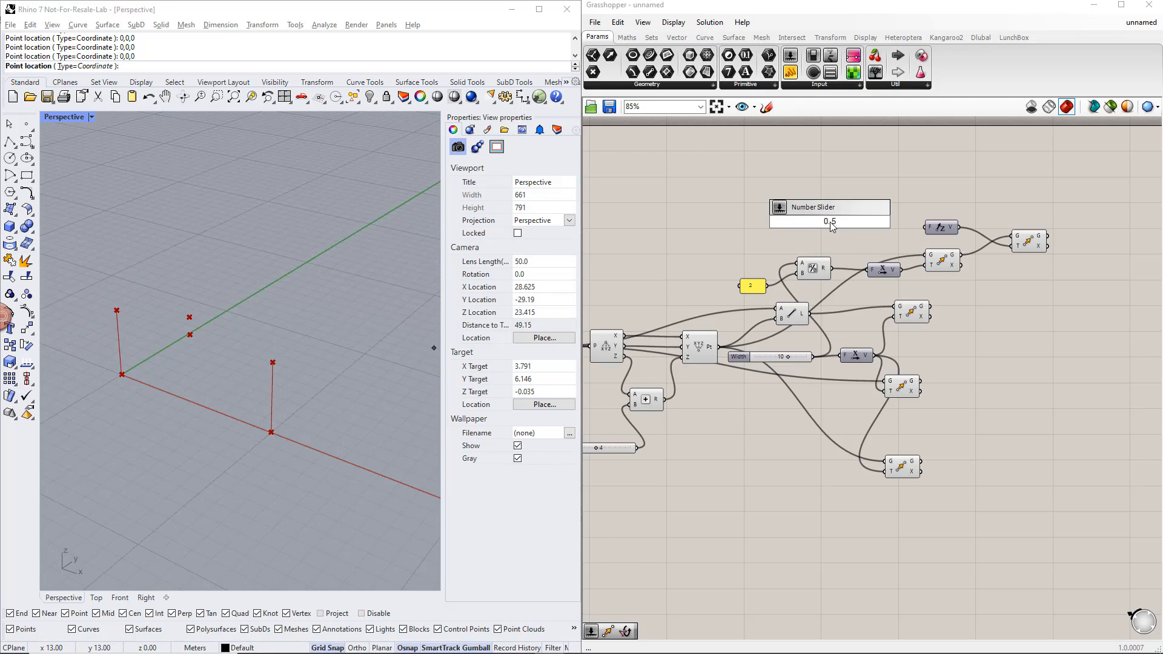
key("Return")
right_click(801, 222)
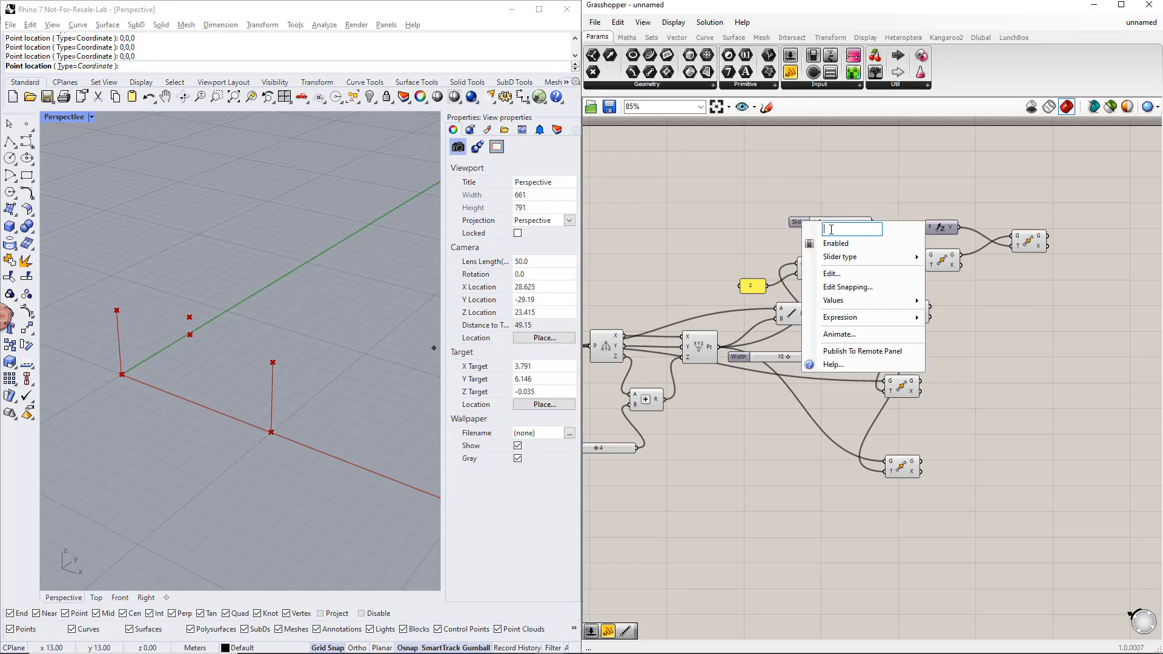
type("Apex height")
key("Return")
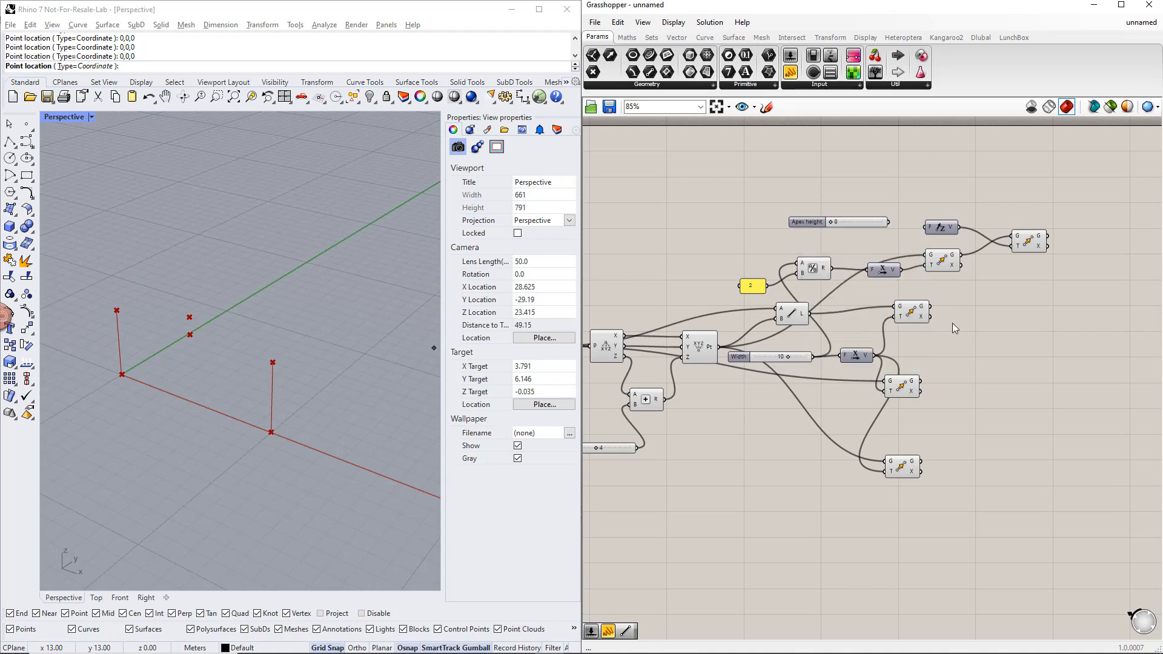
Step: Make Apex height a floating-point slider set to 2.000 and feed it into Unit Z's F input
right_click(815, 223)
mouse_move(860, 259)
left_click(978, 261)
Step: Add a Point parameter fed by the Construct Point output, and align the lowest Move component beneath it
left_click(707, 349)
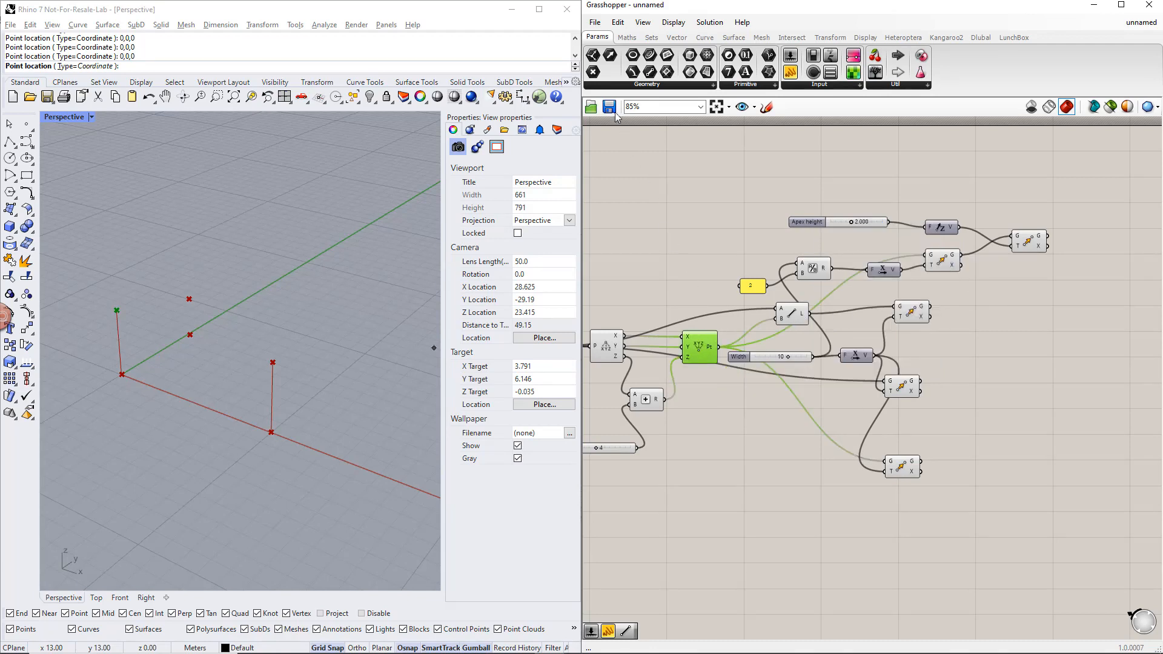
left_click_drag(593, 72, 1007, 335)
left_click_drag(759, 355, 996, 336)
left_click_drag(906, 466, 1034, 426)
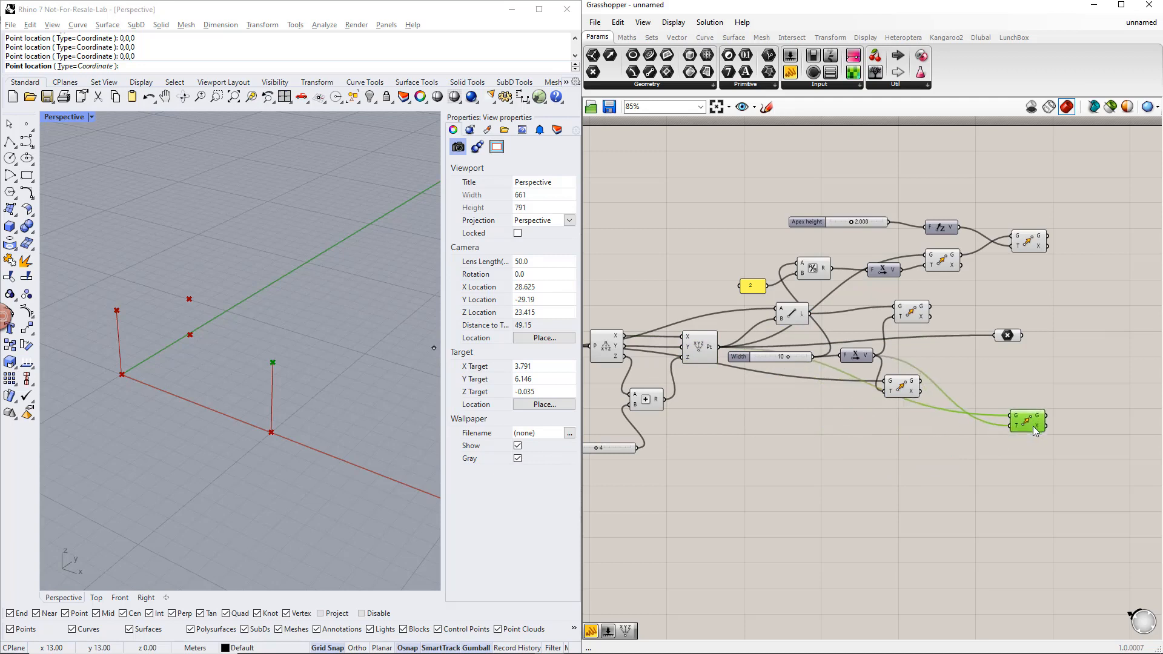
left_click_drag(1058, 471, 1008, 214)
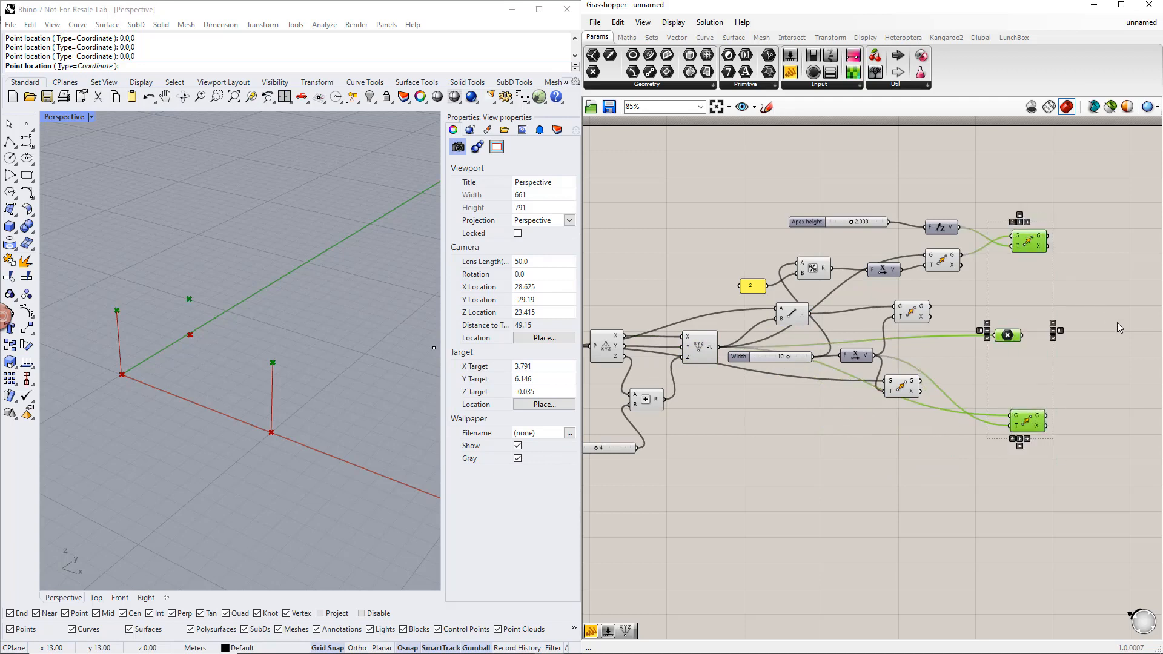
Step: Add a Line component after the apex Move and the Point parameter
right_click_drag(1091, 331, 935, 385)
left_click(972, 343)
double_click(968, 336)
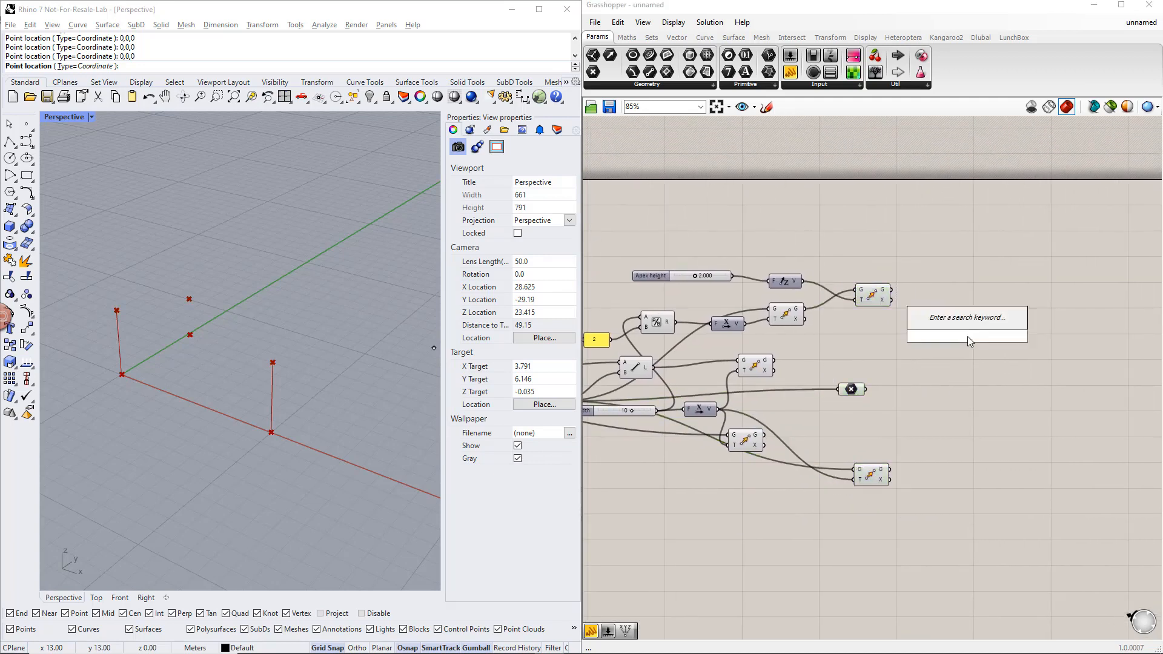
type("line")
left_click(936, 320)
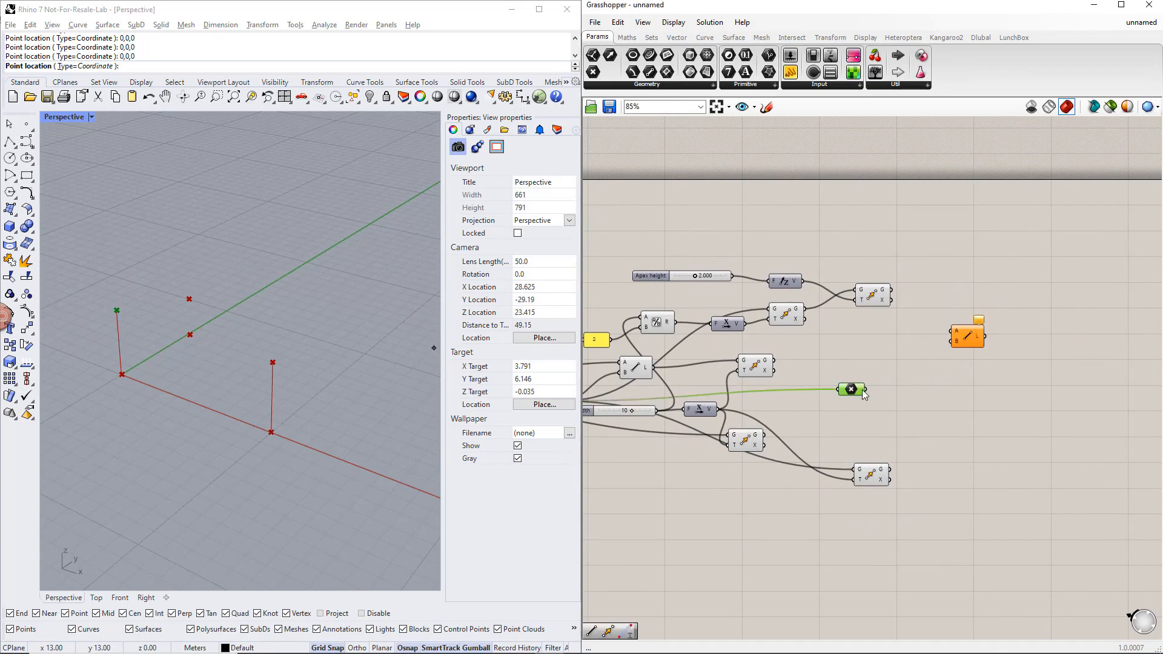
Step: Connect the Point parameter and the apex Move's Geometry output to the Line component, and place a copy of the Line below it
left_click_drag(867, 389, 953, 331)
left_click(883, 298)
mouse_move(890, 291)
left_mouse_down()
mouse_move(968, 339)
mouse_move(966, 442)
left_mouse_up()
left_click(968, 340)
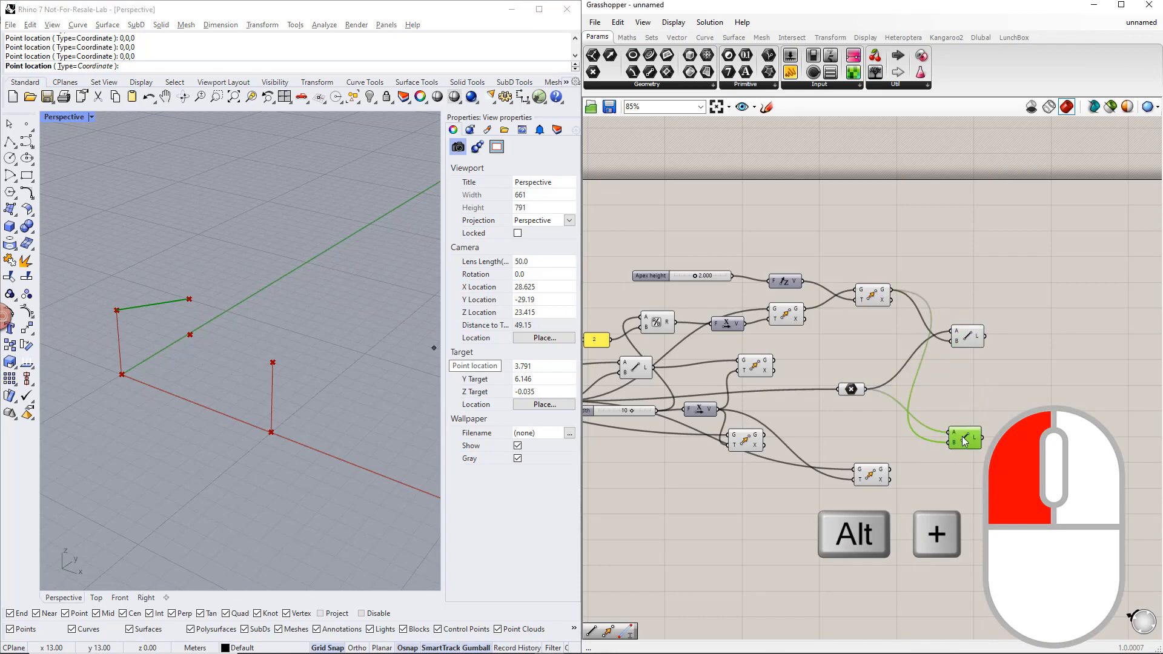
Step: Replace the copied Line's Point input with the lowest Move's Geometry output, and stack both Line components together after the apex Move
left_click(851, 389)
left_click(870, 475)
mouse_move(890, 469)
left_mouse_down()
mouse_move(951, 443)
mouse_move(972, 373)
left_mouse_up()
left_click_drag(1004, 383, 1014, 268)
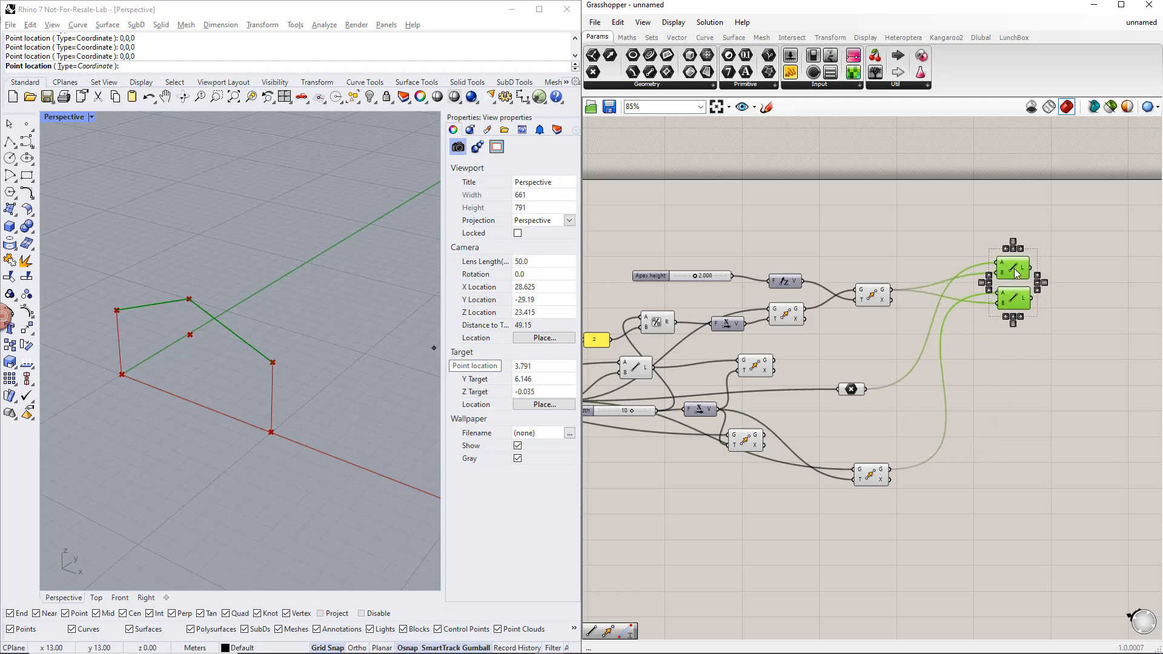
Step: Group the two stacked Line components, name the group Beams and colour it green
key("ctrl+g")
right_click(1023, 269)
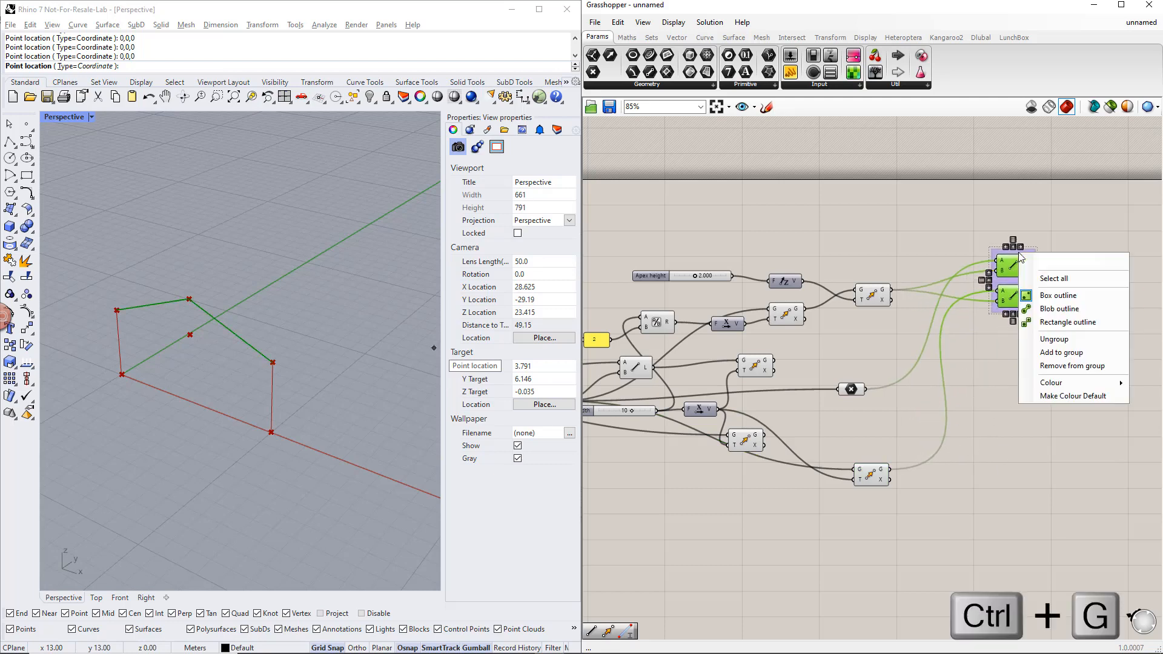
type("Beams")
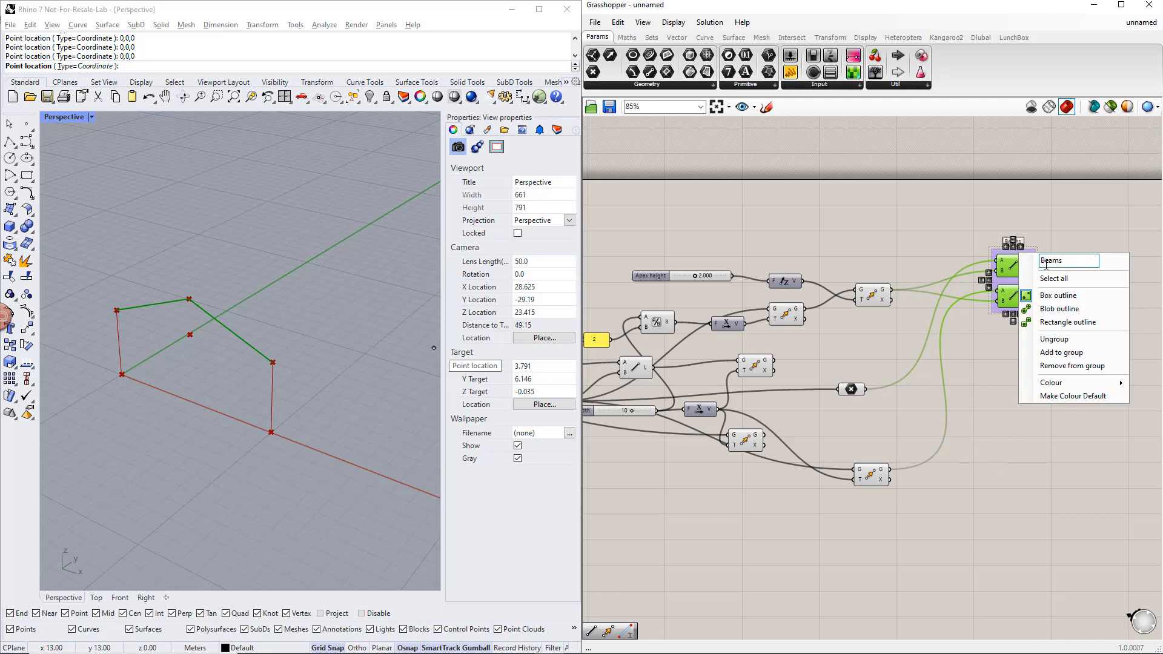
mouse_move(1107, 385)
left_click_drag(965, 504, 924, 504)
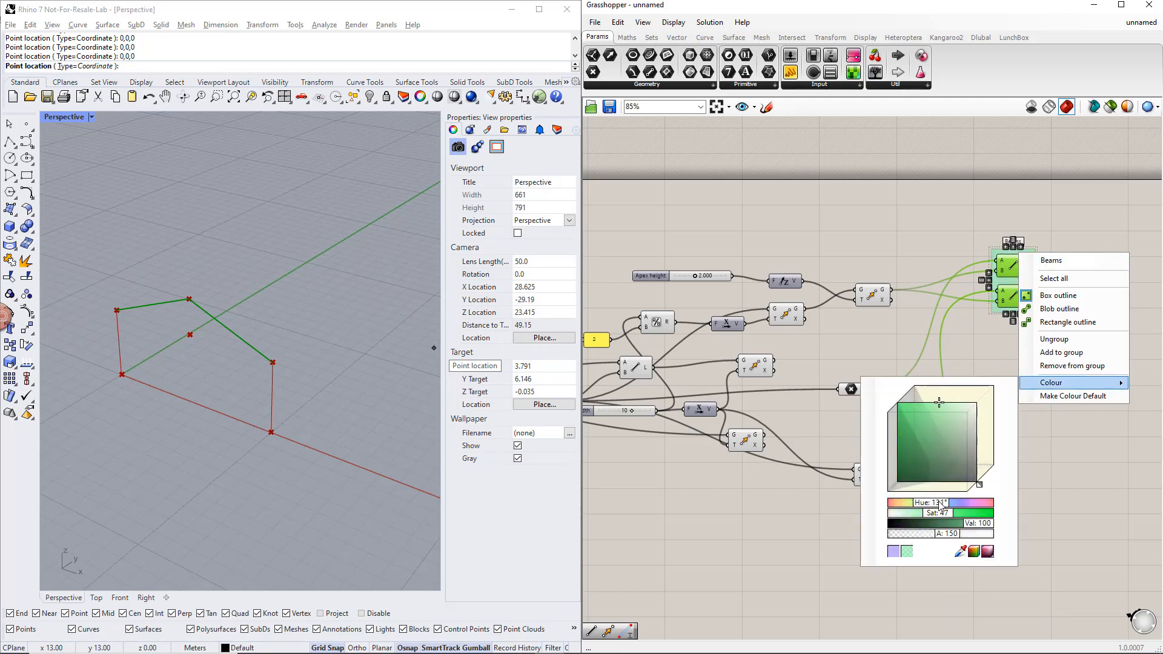
left_click(1084, 507)
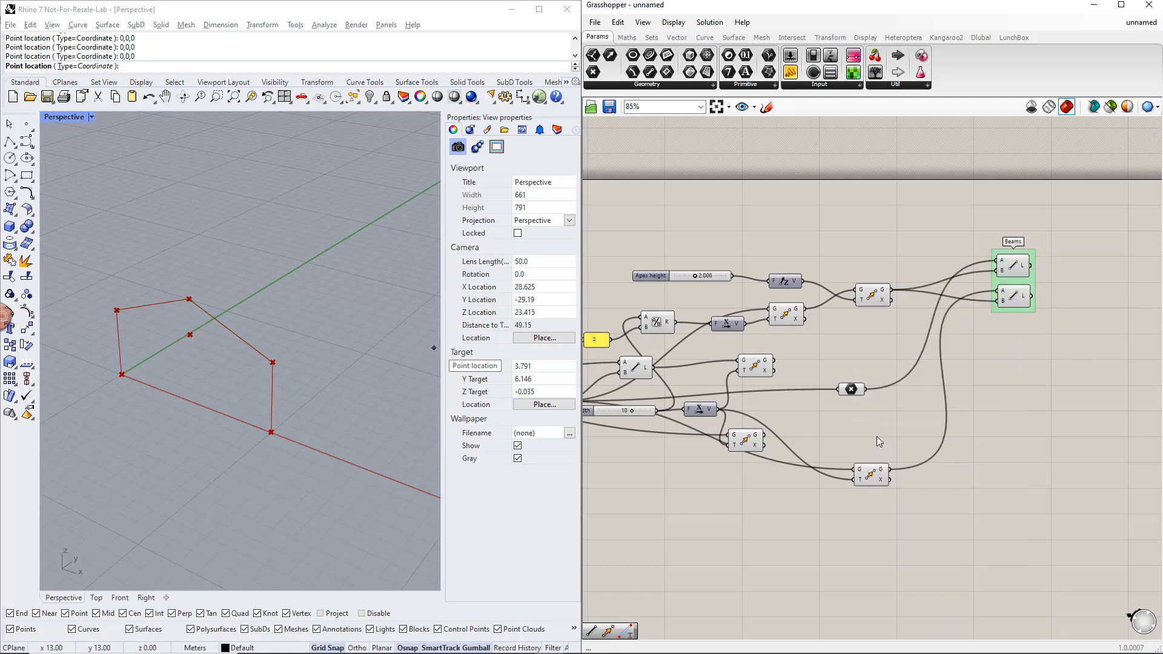
Step: Add two Line parameters below the Beams group, fed by the original column Line and by the Move that shifts that column
scroll(877, 437, "down", 1)
right_click_drag(843, 445, 912, 400)
left_click(746, 332)
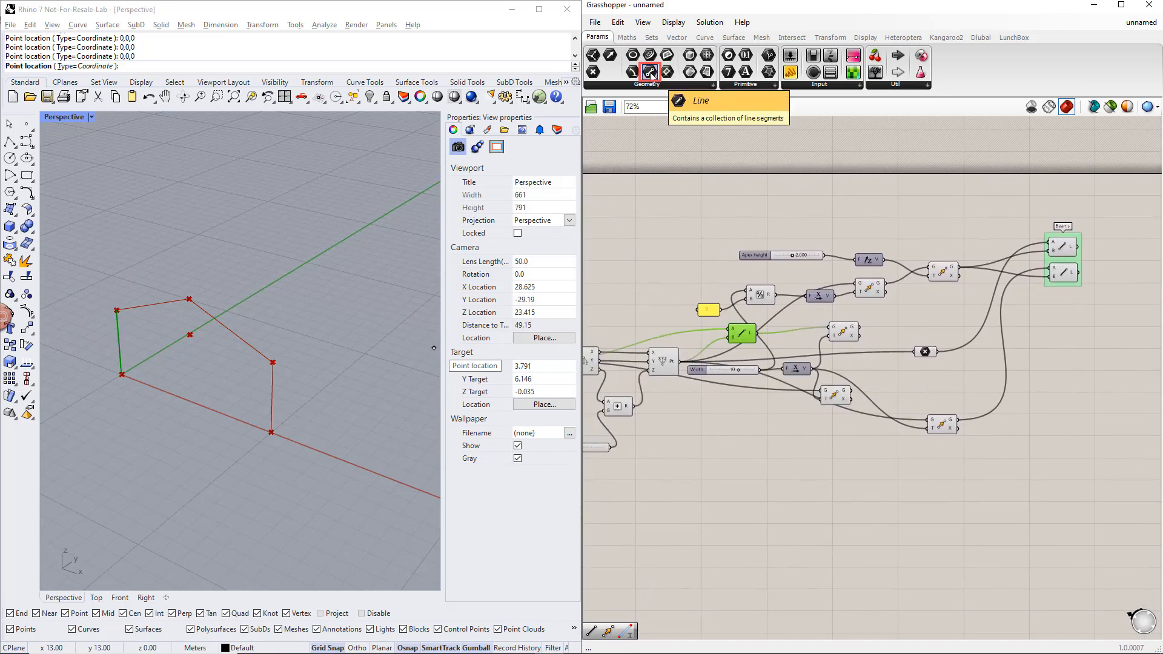
left_click_drag(651, 73, 1056, 367)
left_click_drag(756, 333, 1060, 399)
left_click(840, 394)
left_click(846, 334)
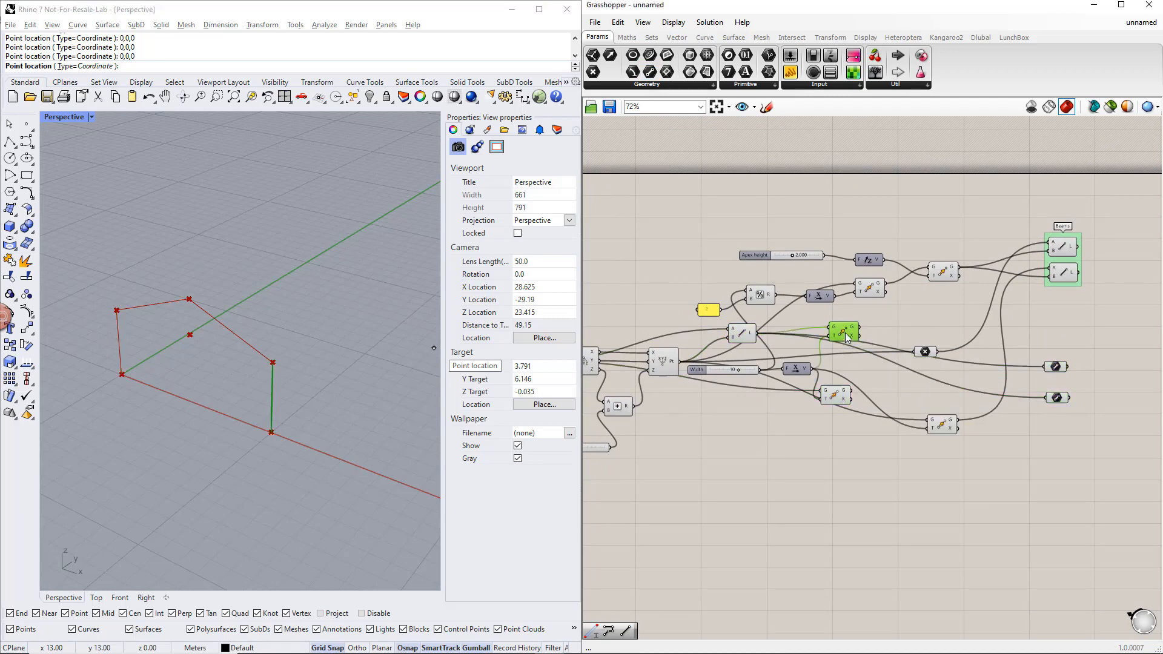
left_click_drag(860, 328, 1048, 352)
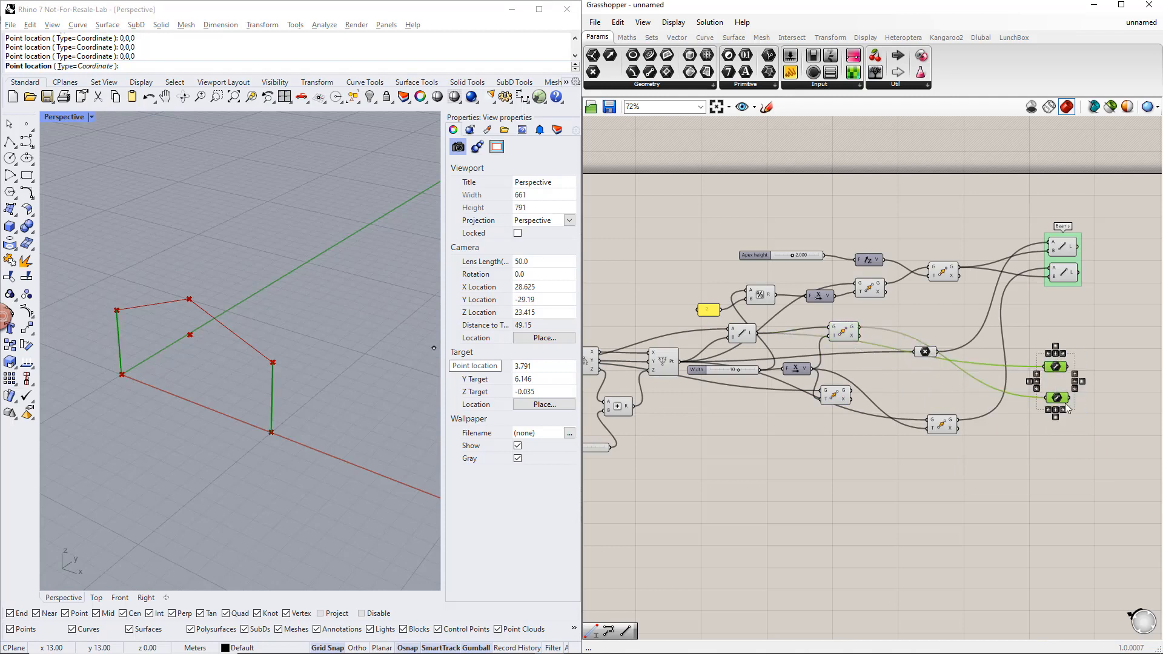
Step: Group the two Line parameters and name the group Columns
key("ctrl+g")
right_click(1056, 382)
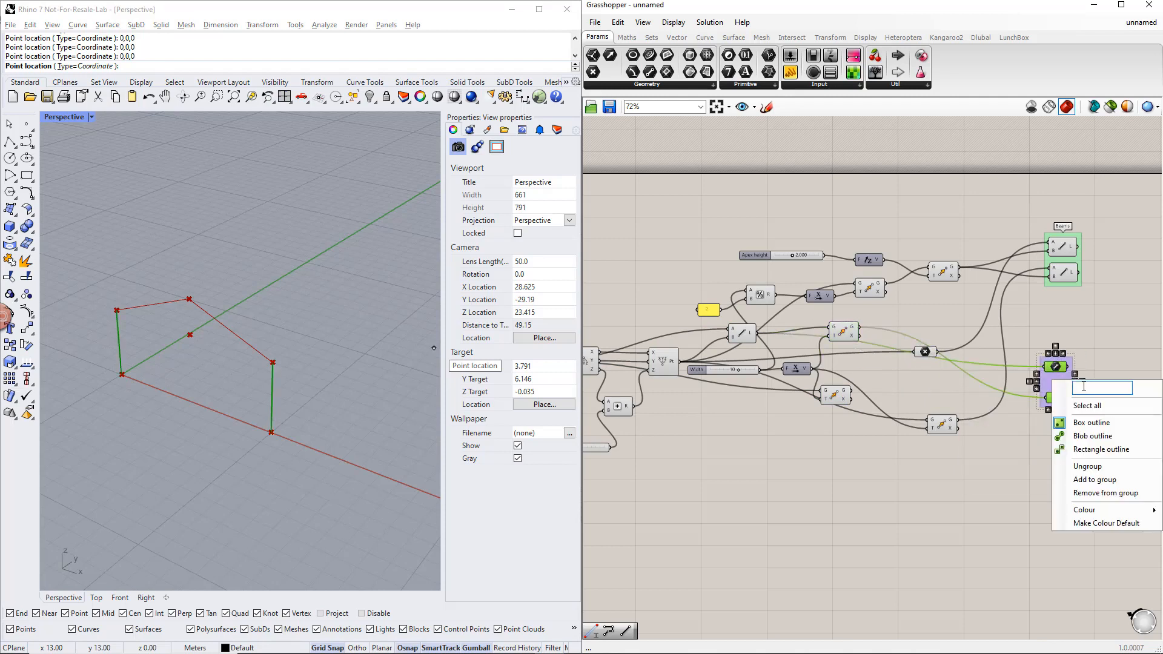
type("Columns")
key("Return")
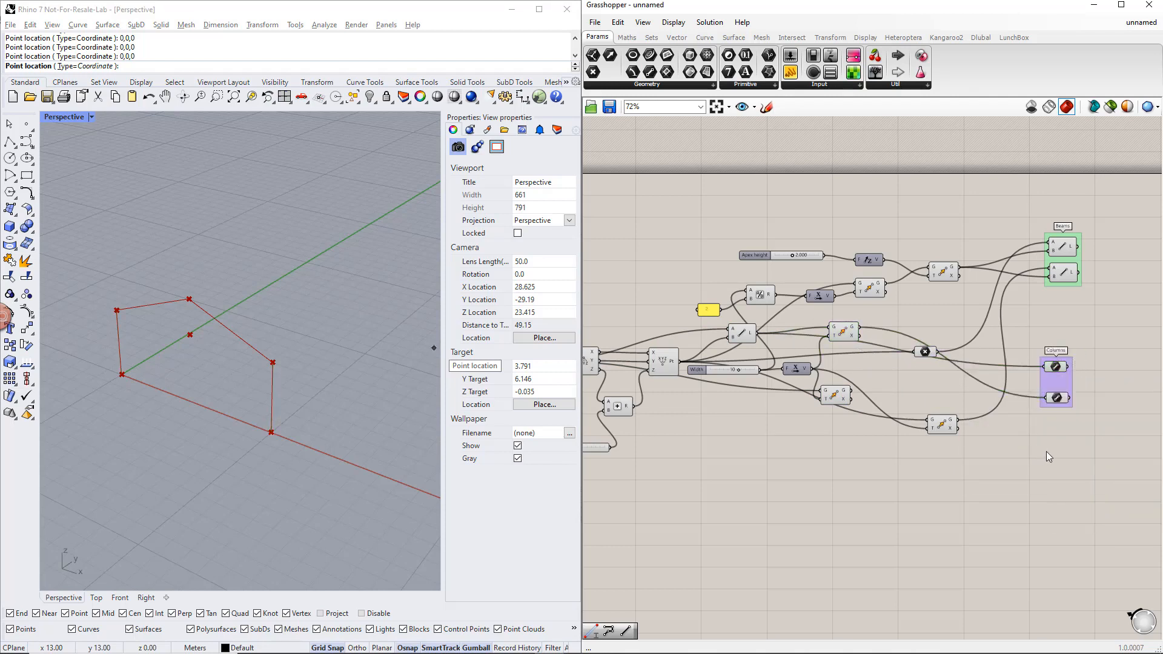
Step: Turn off the preview of the Move component that creates the midpoint below the apex
right_click_drag(1062, 389, 962, 406)
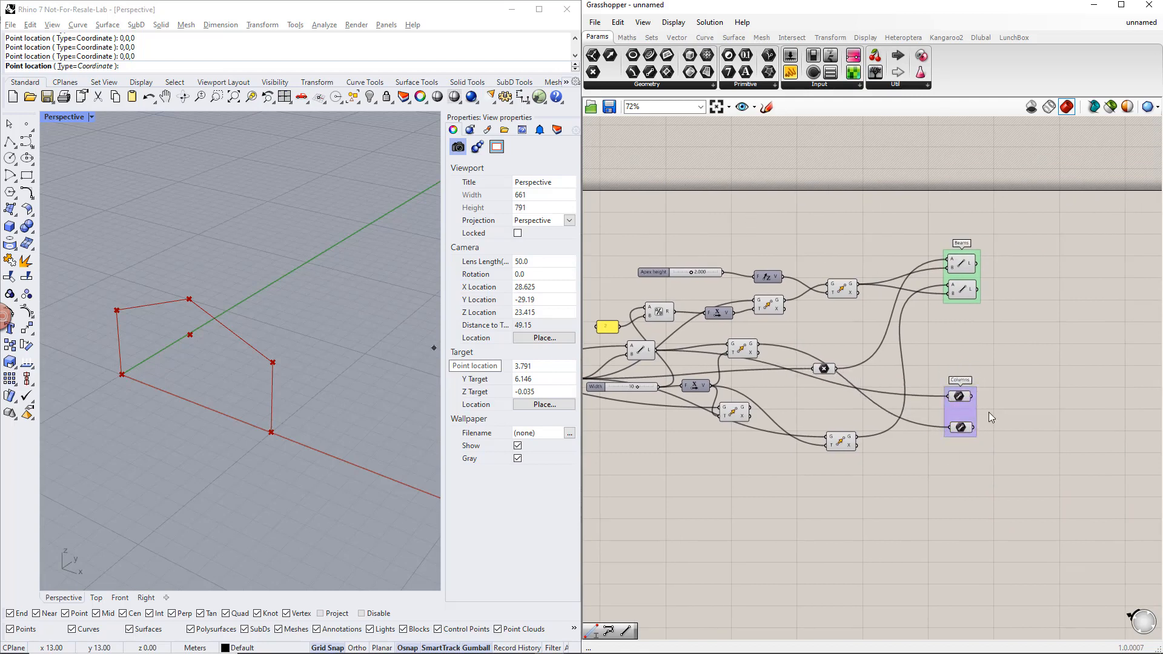
left_click(770, 307)
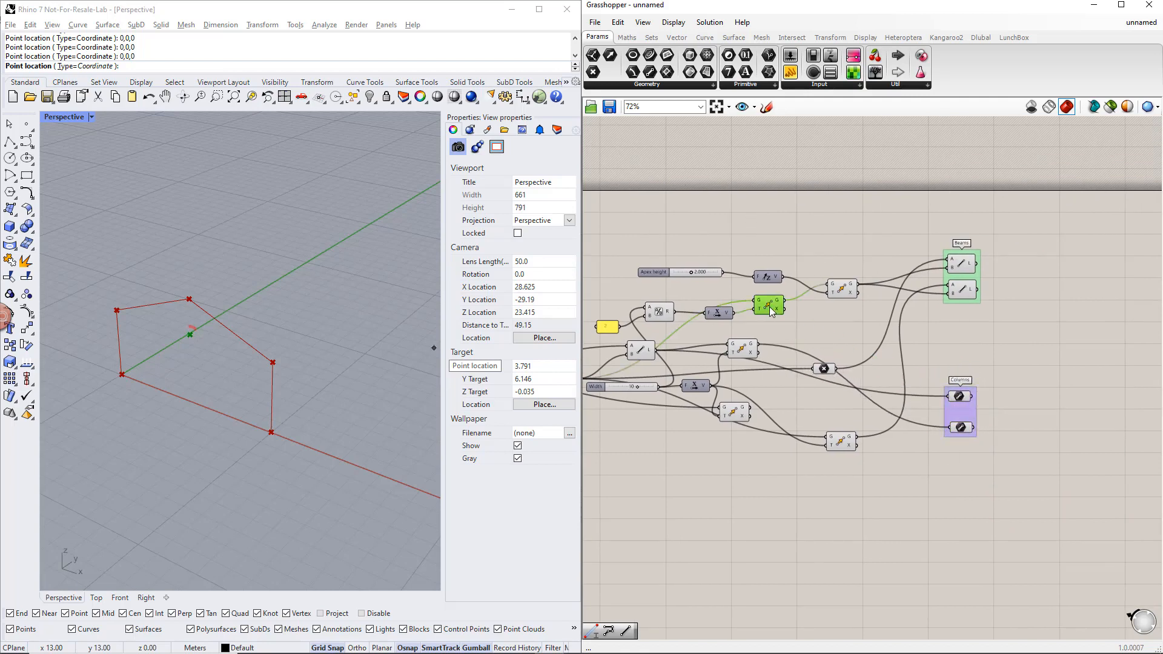
middle_click(771, 309)
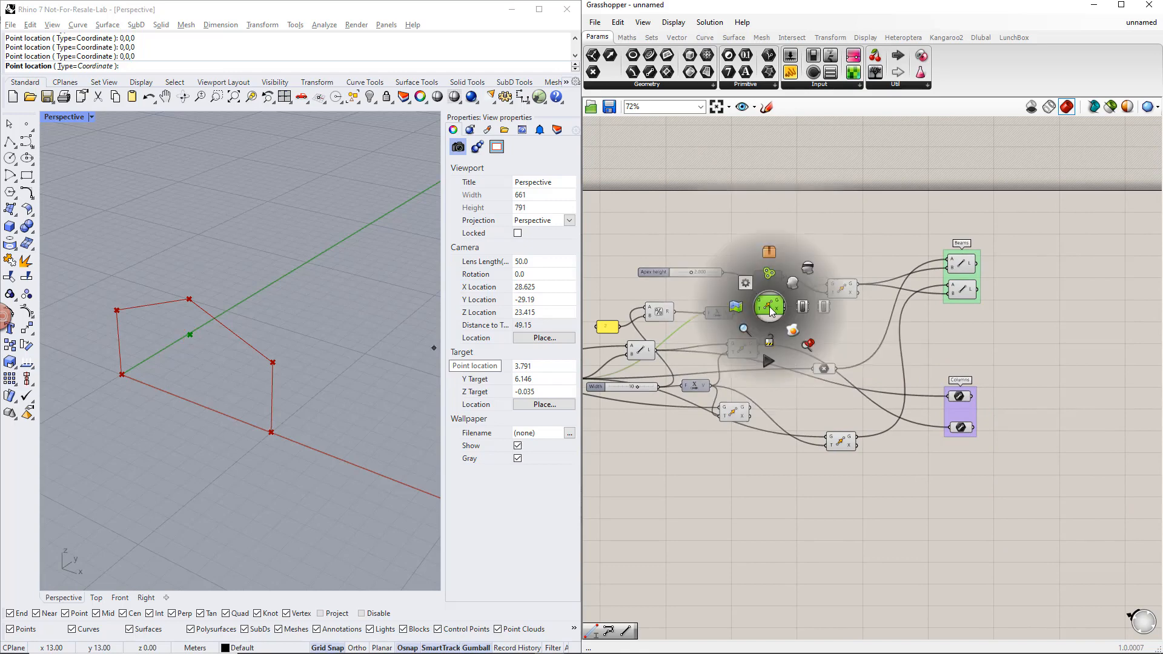
left_click(808, 270)
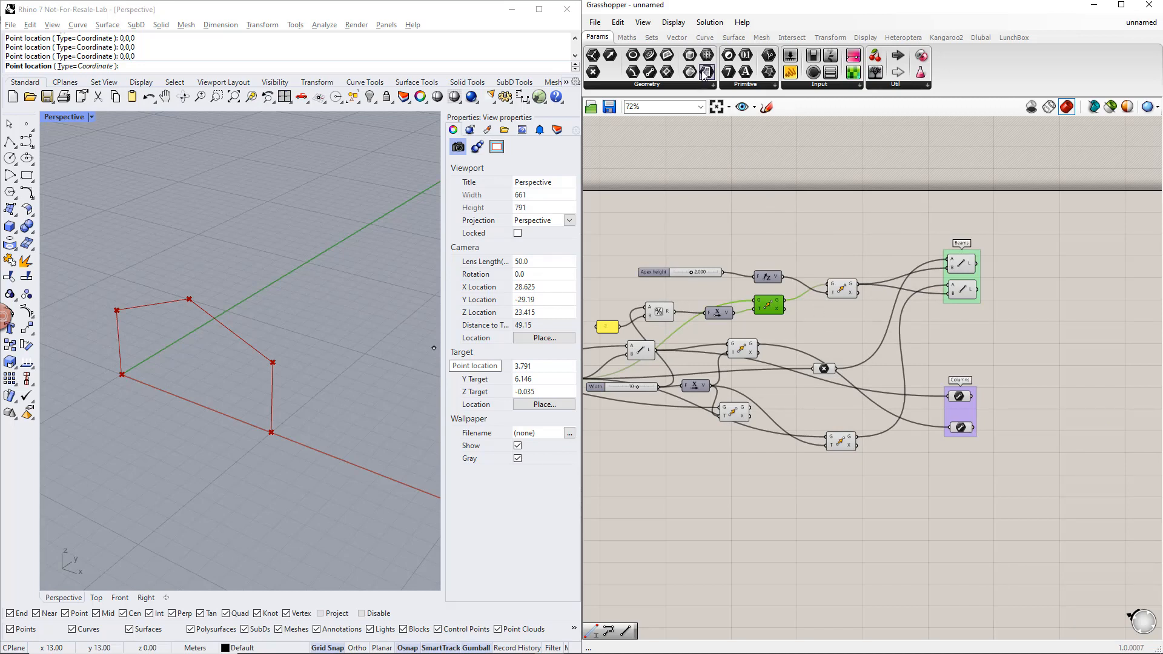
Step: Display full input and output names on the components and turn off Draw Icons
left_click(673, 22)
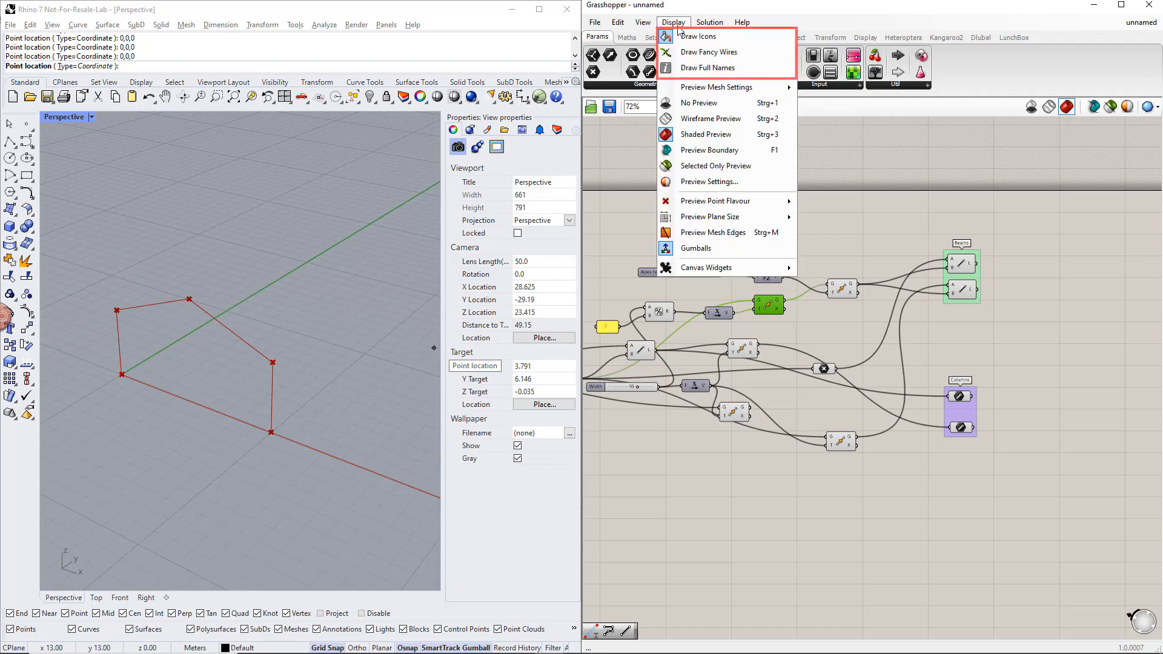
left_click(697, 68)
left_click(665, 23)
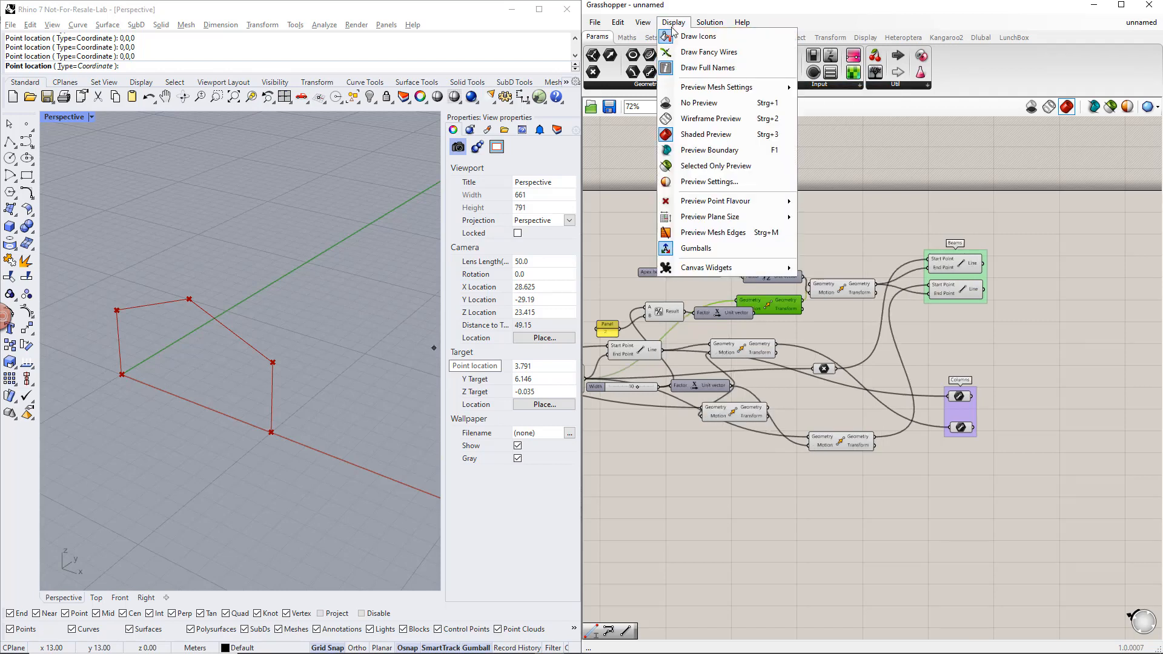
left_click(687, 36)
Step: Turn off Draw Full Names and turn Draw Icons back on
left_click(673, 22)
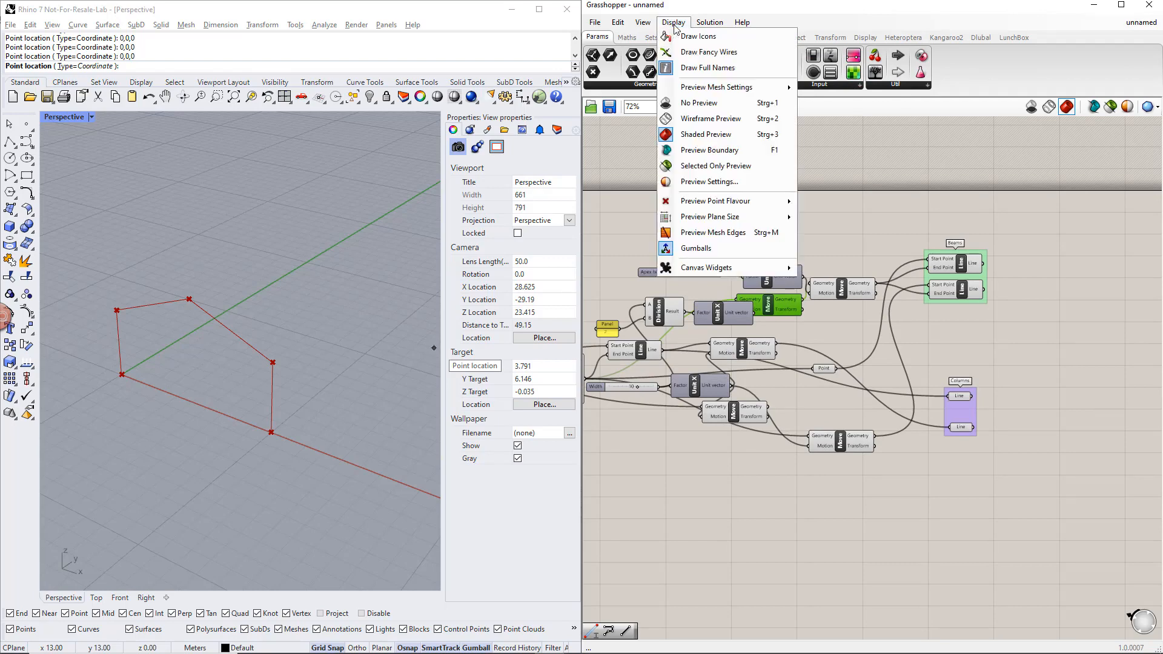
left_click(691, 65)
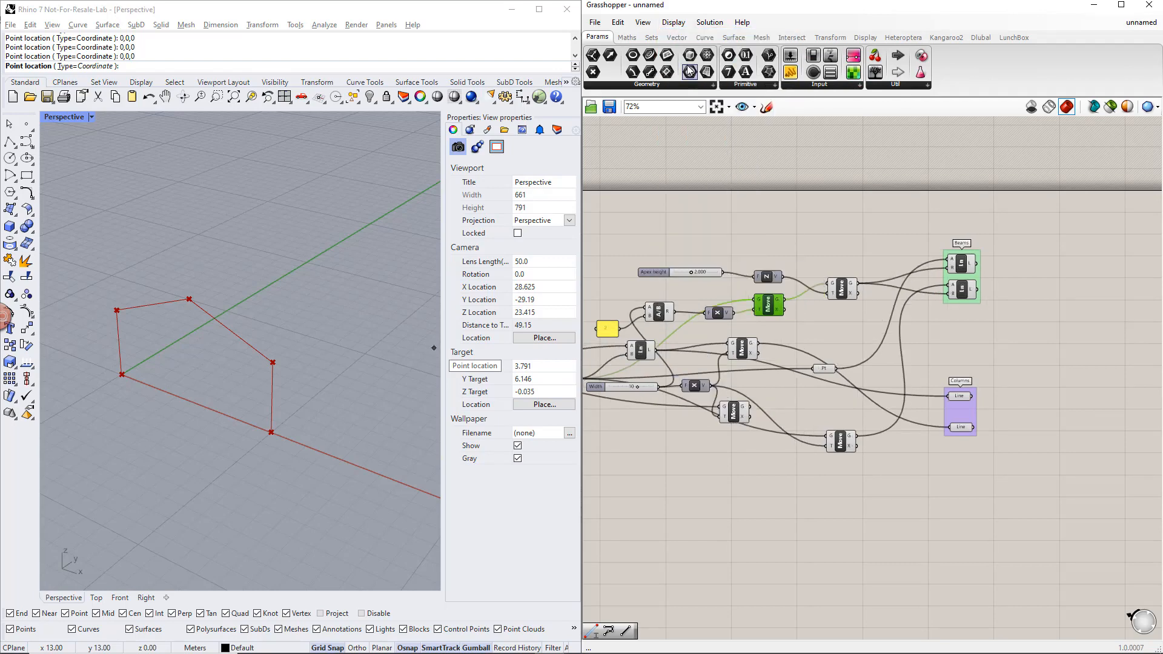
left_click(673, 22)
left_click(688, 35)
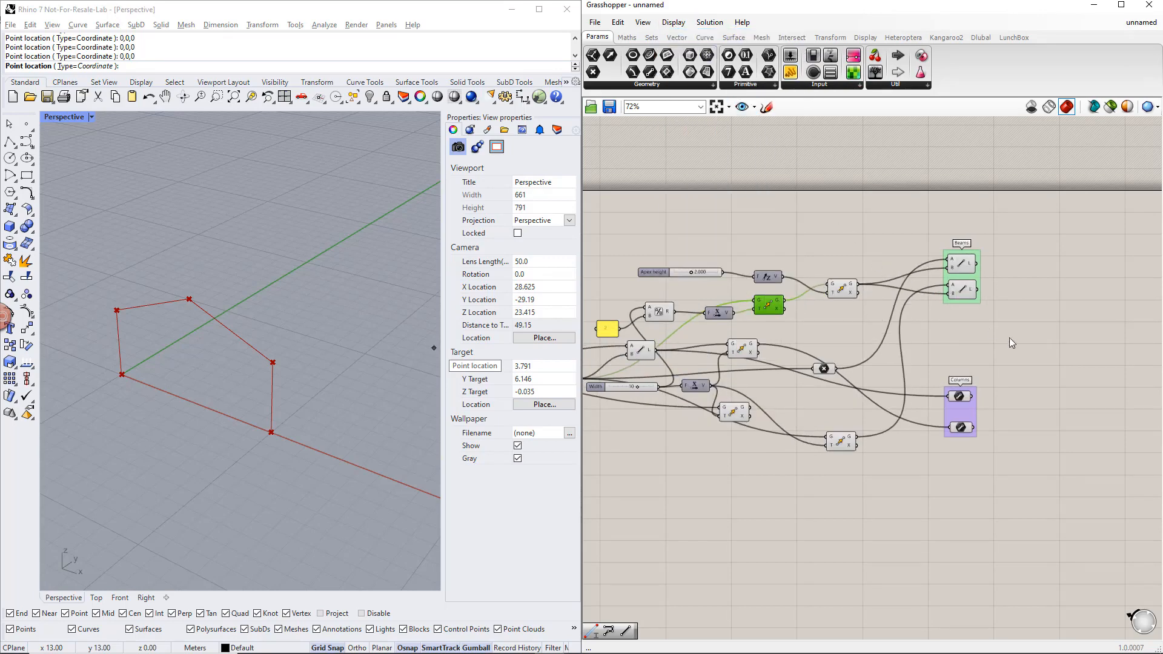
Step: Add a Member component after and slightly below the Columns group
left_click(1032, 354)
right_click_drag(1034, 355, 914, 362)
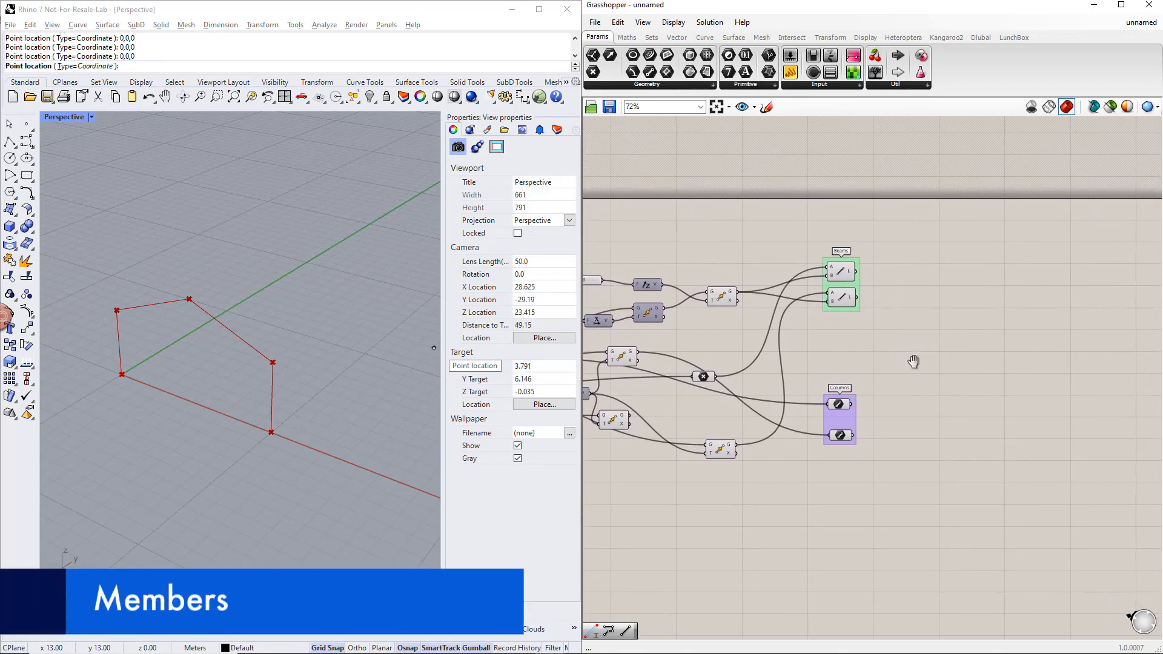
double_click(1008, 435)
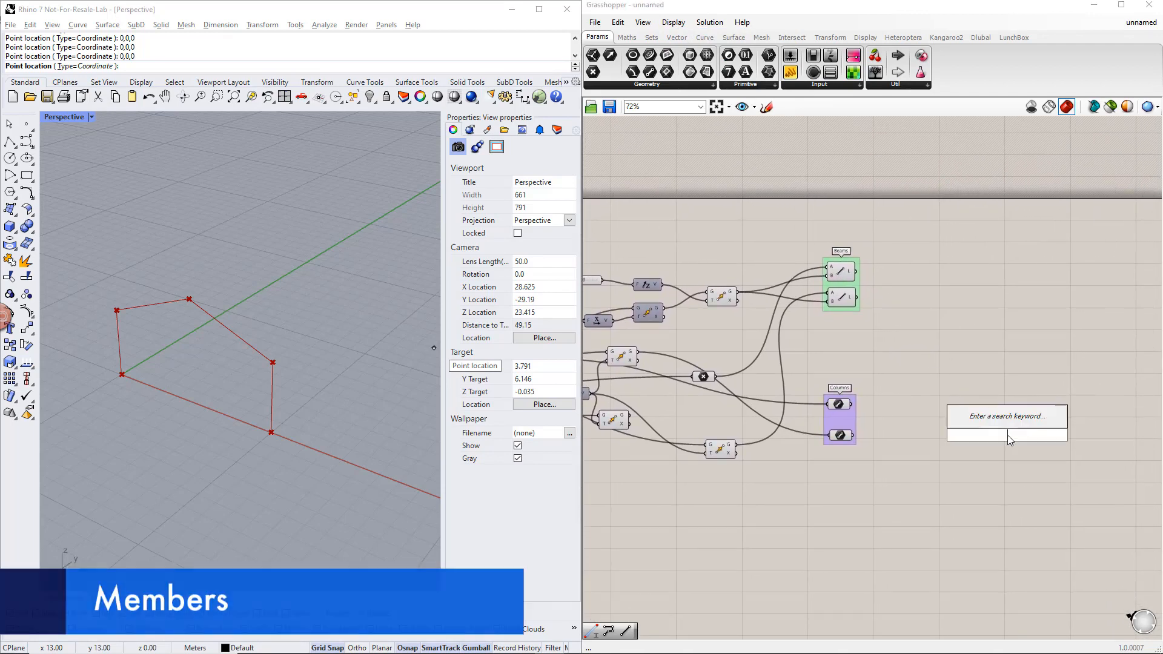
type("member")
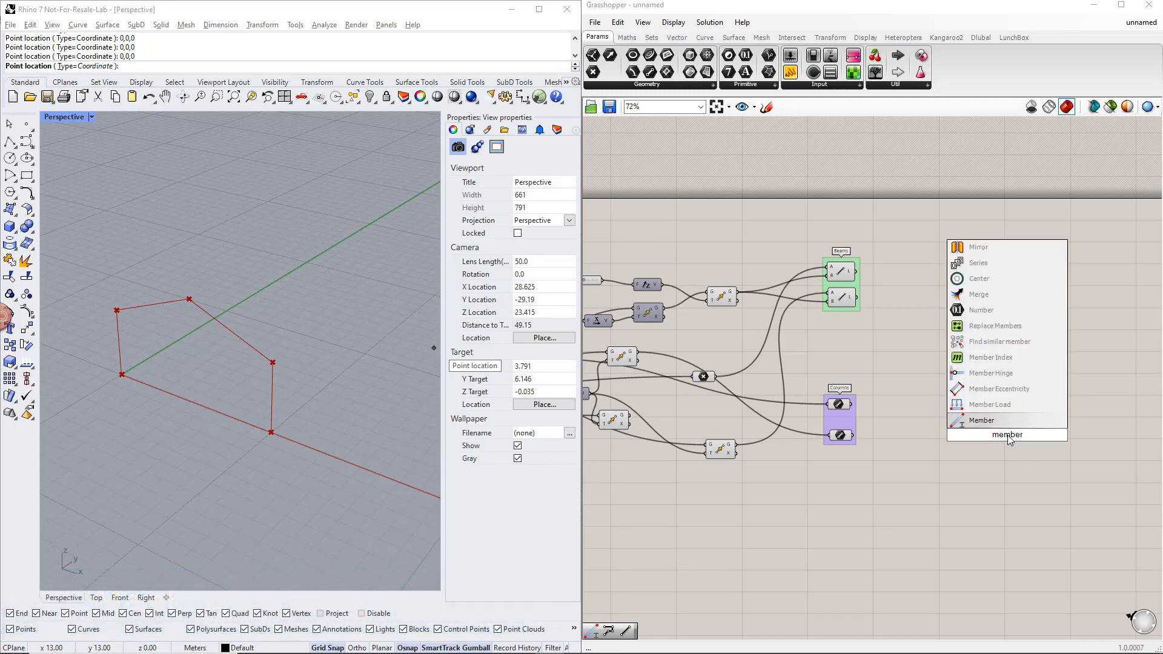
key("Return")
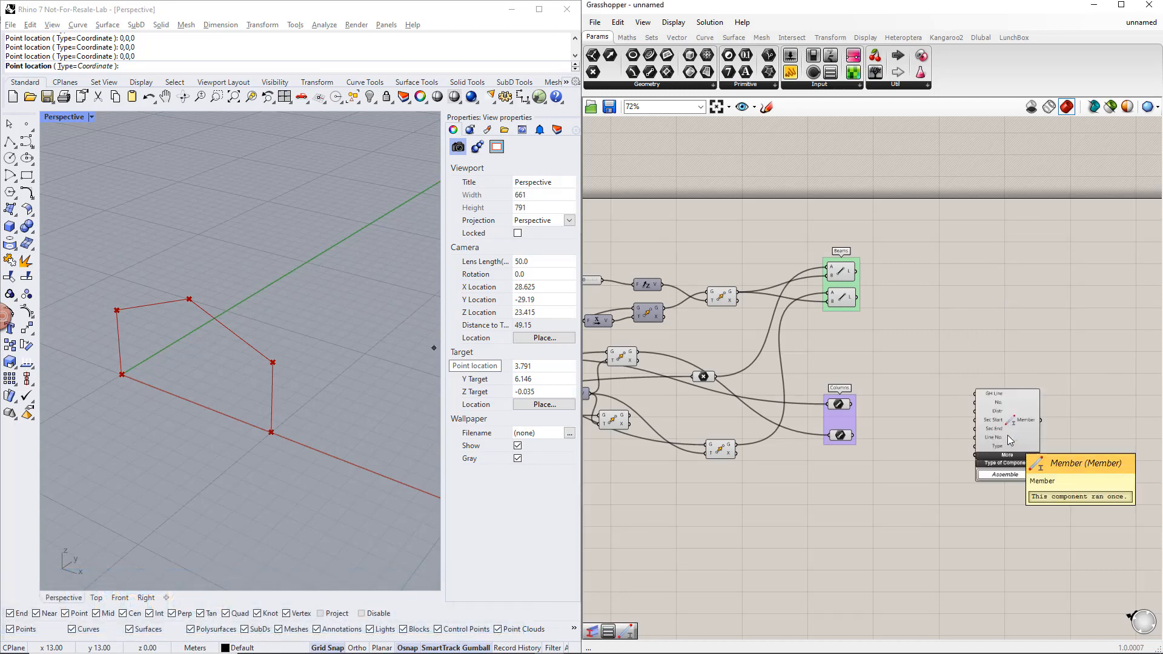
left_click_drag(1008, 435, 1074, 498)
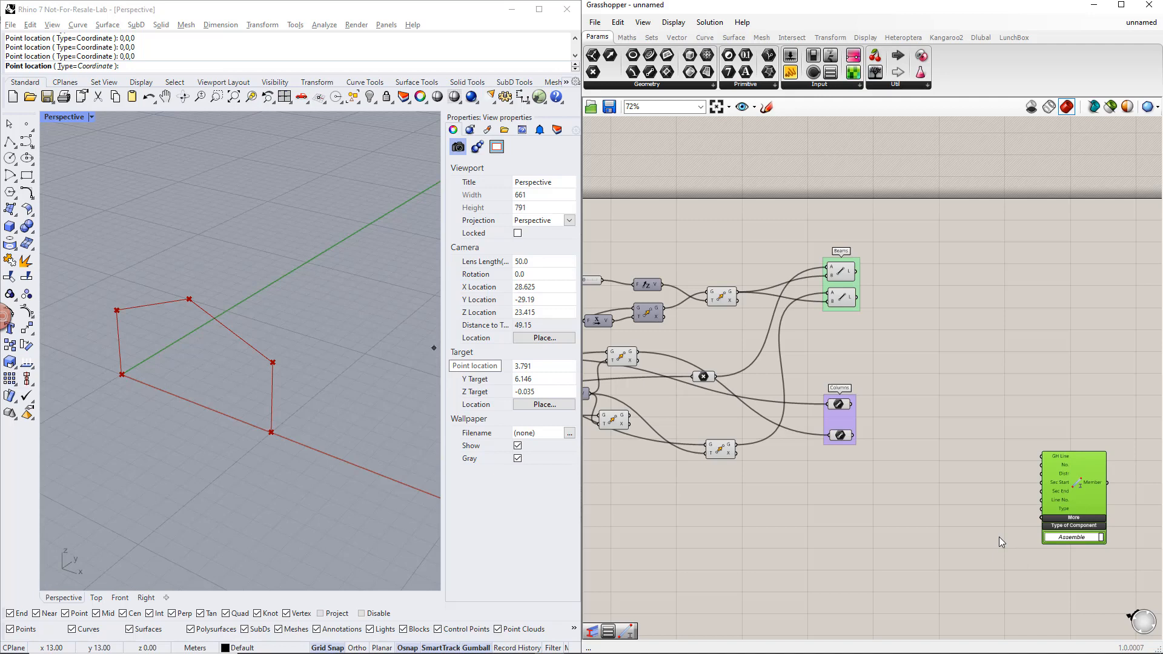
Step: Add a value list set to TYPE_BEAM for the Member's Type input, and shift both components further away from the Columns group
double_click(942, 519)
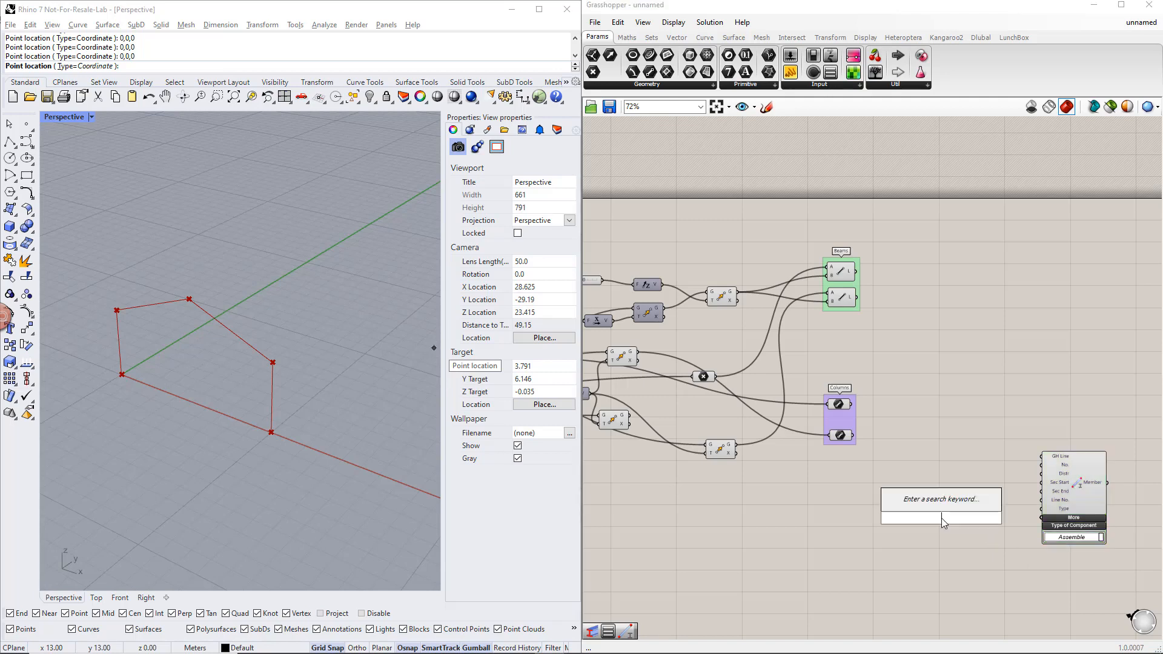
type("value")
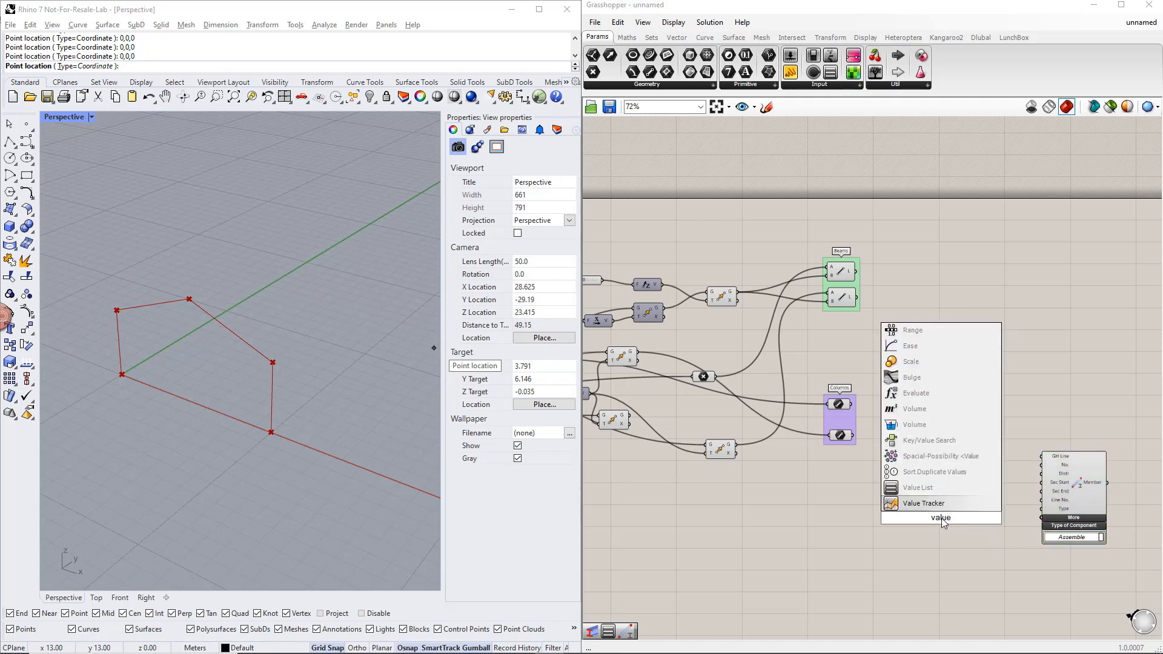
key("Return")
left_click_drag(957, 519, 994, 528)
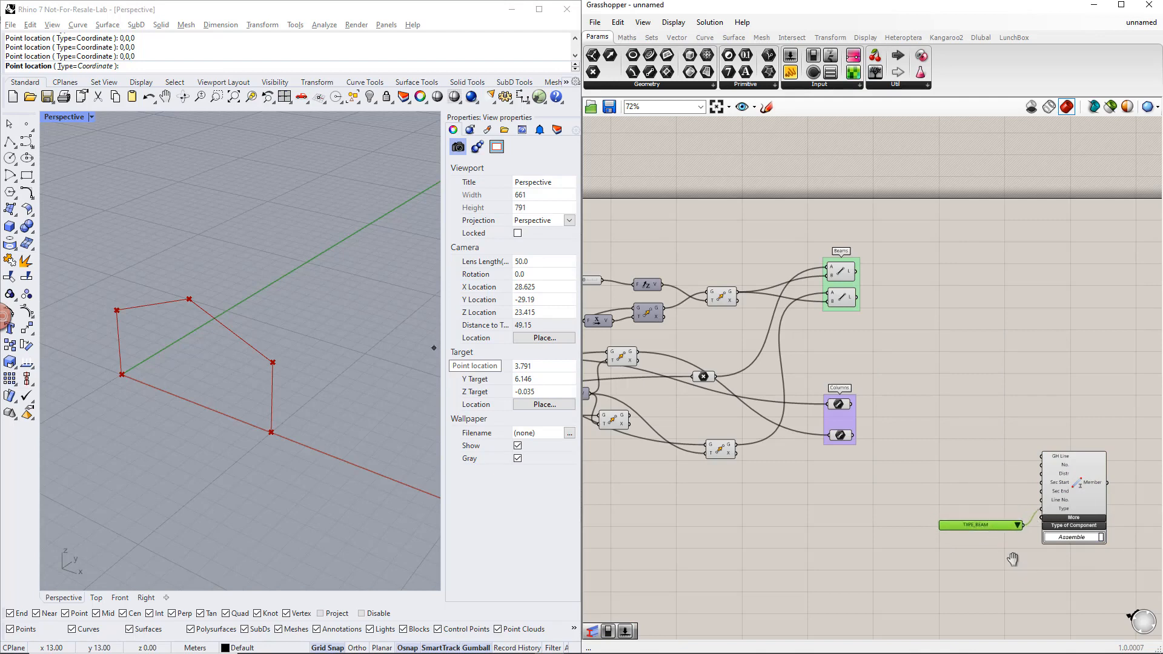
right_click_drag(1013, 558, 956, 547)
left_click_drag(1000, 566, 1075, 504)
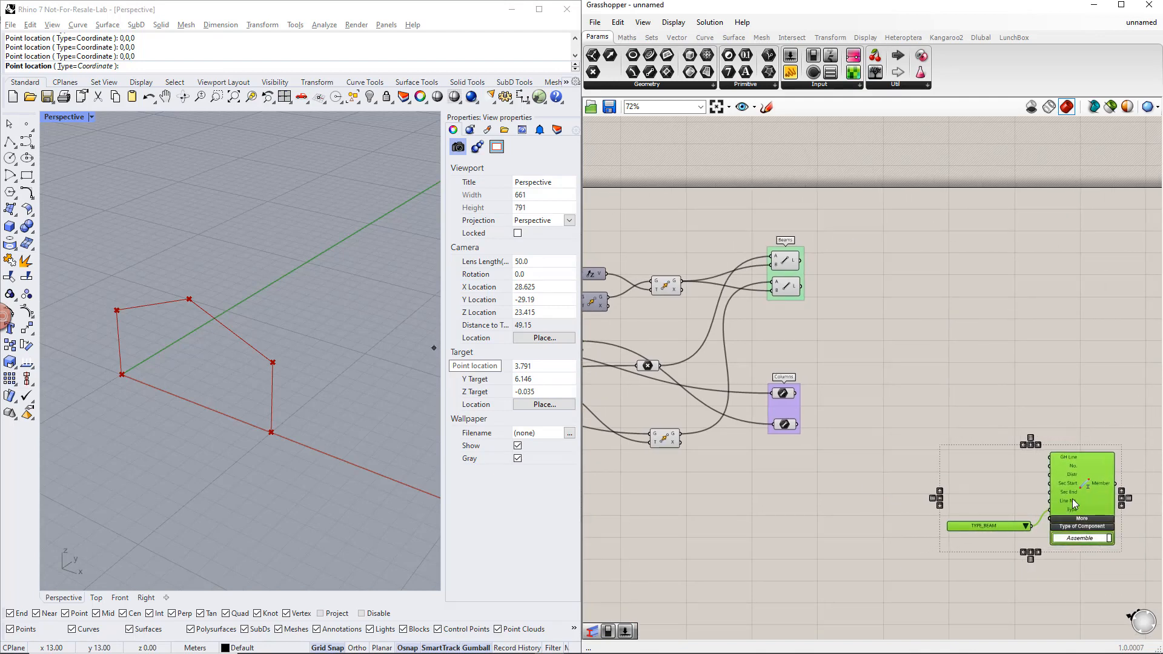
Step: Connect both Line parameters in the Columns group to the Member's GH Line input
left_click(922, 514)
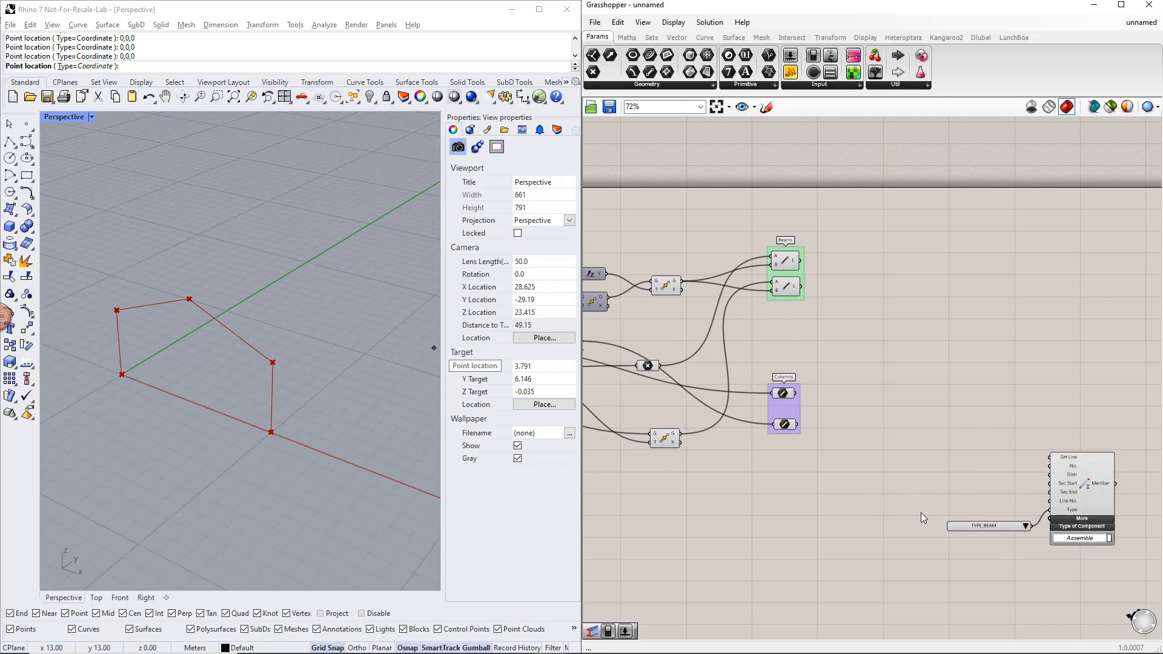
left_click_drag(797, 393, 1053, 458)
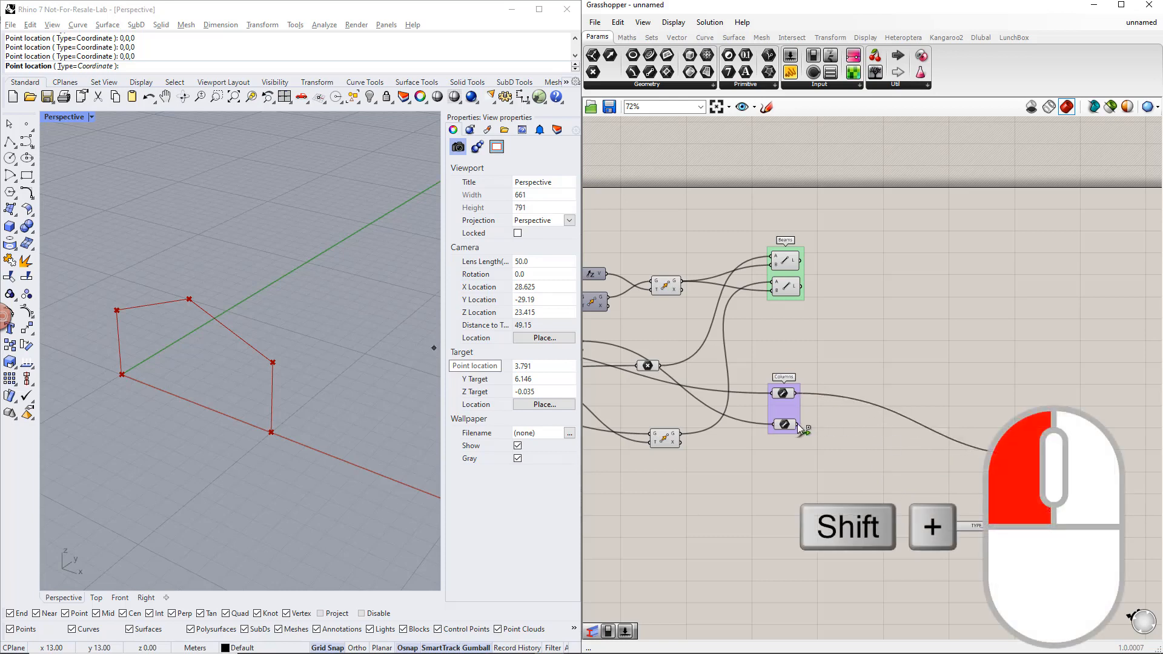
left_click_drag(798, 424, 1051, 458, "shift")
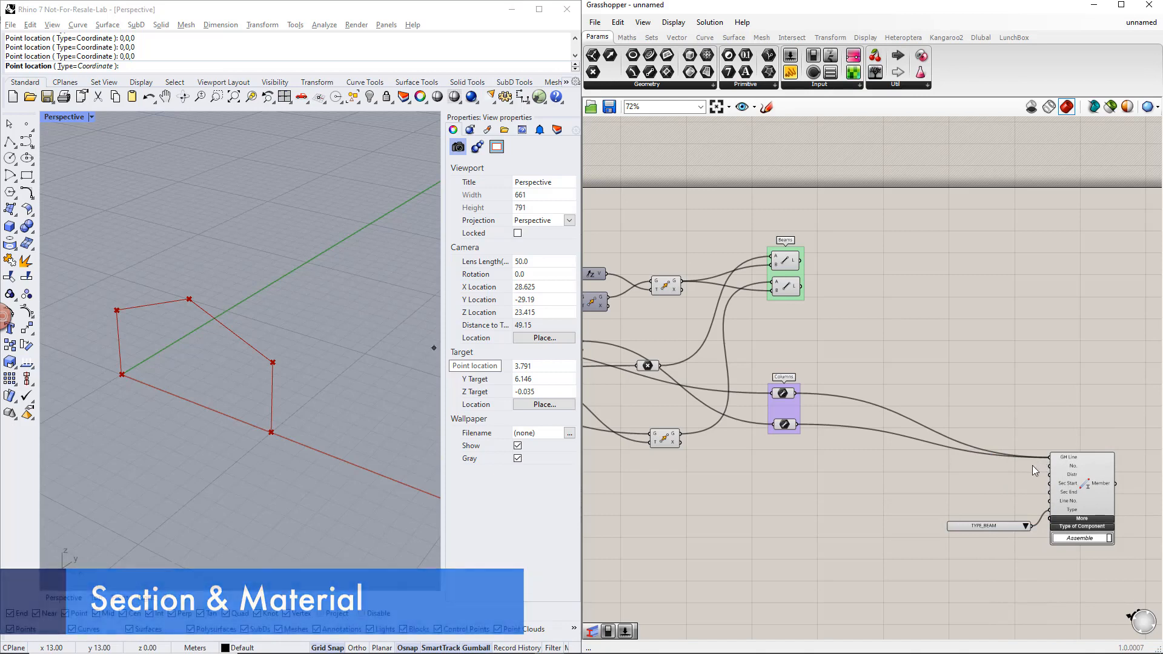
Step: Add a Section component before the Member and a Material component before the Section
double_click(876, 518)
type("section")
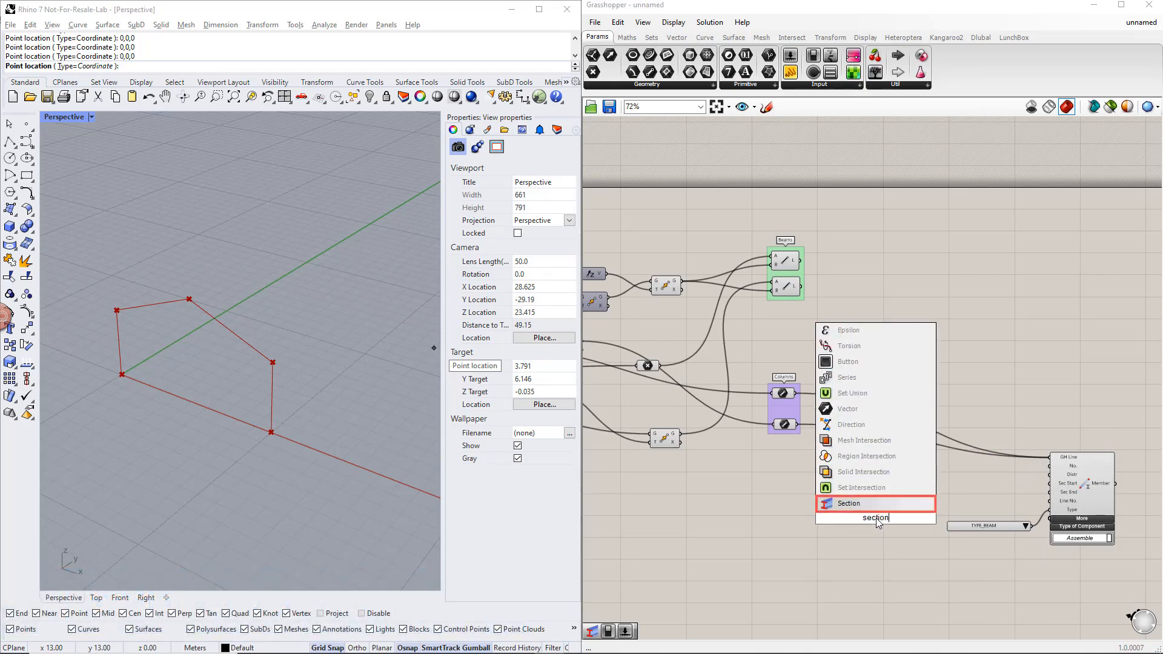
key("Return")
double_click(736, 540)
type("material")
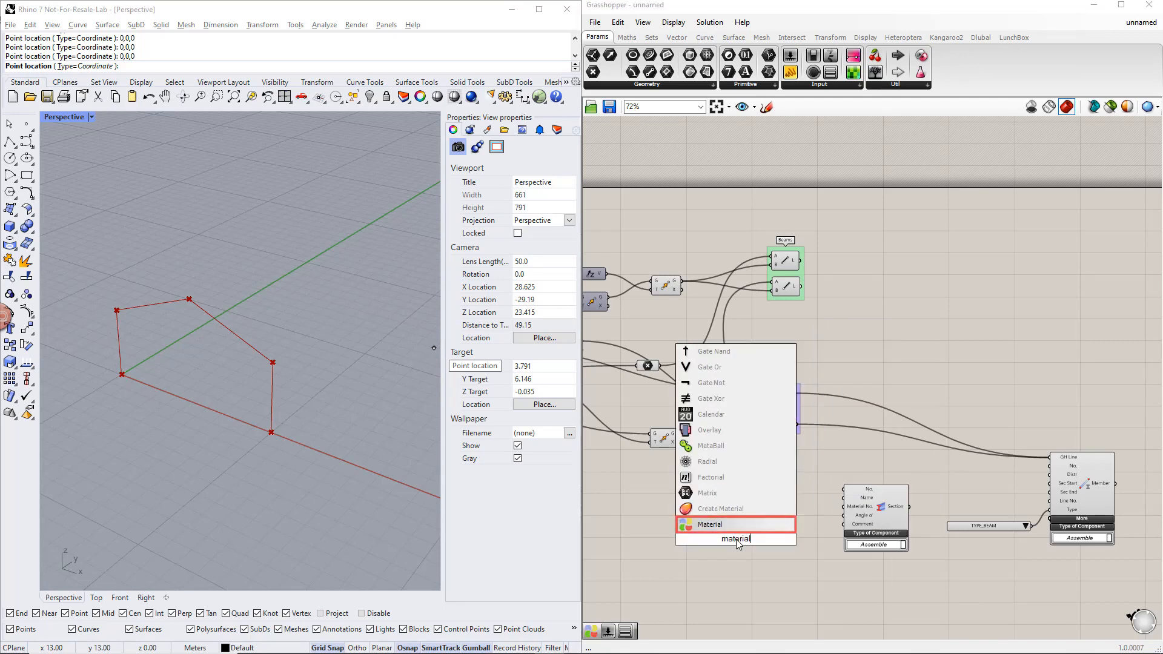
key("Return")
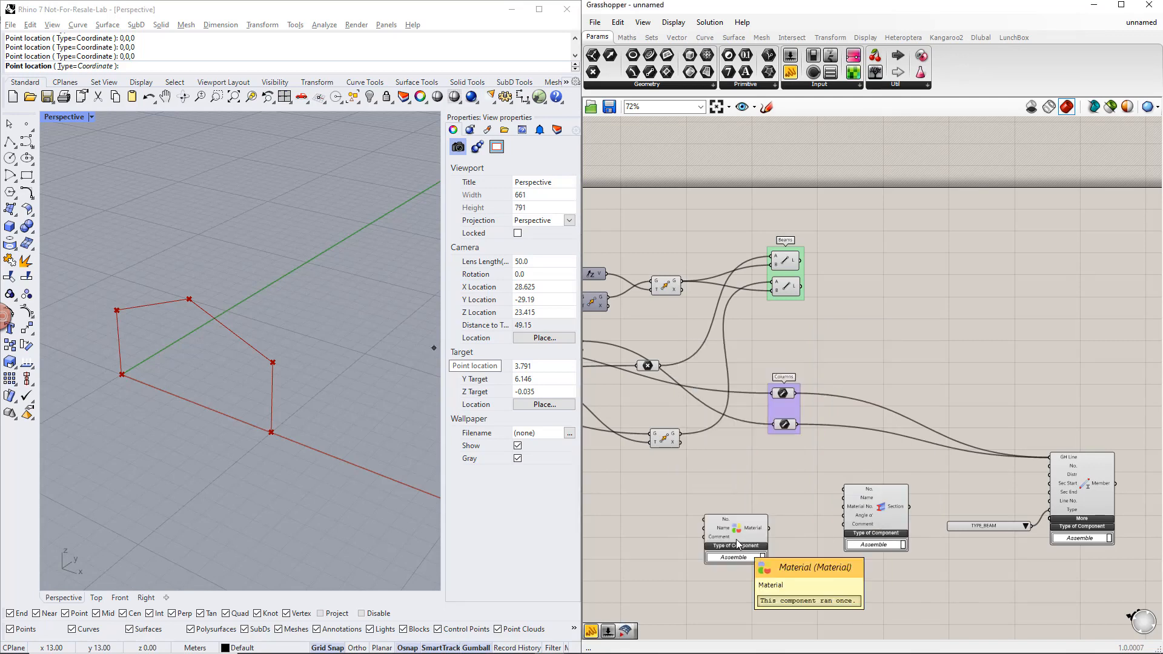
Step: Add a number slider set to 1 and an empty panel beside the Section component, connecting the slider to the Section's No. input
double_click(766, 480)
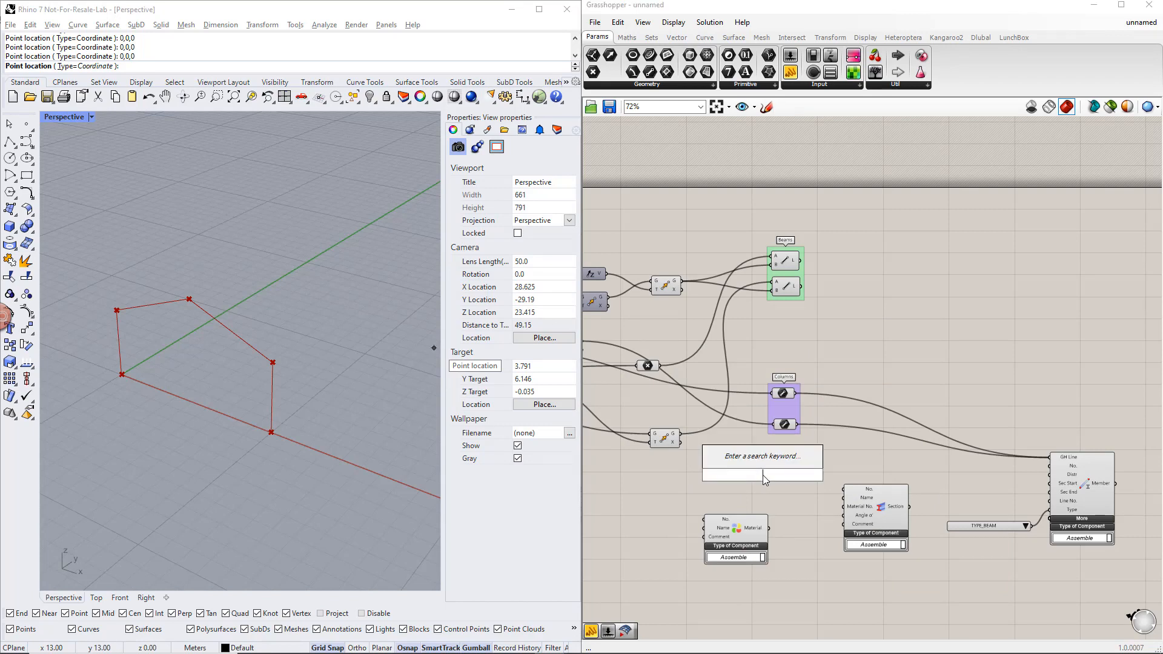
type("1")
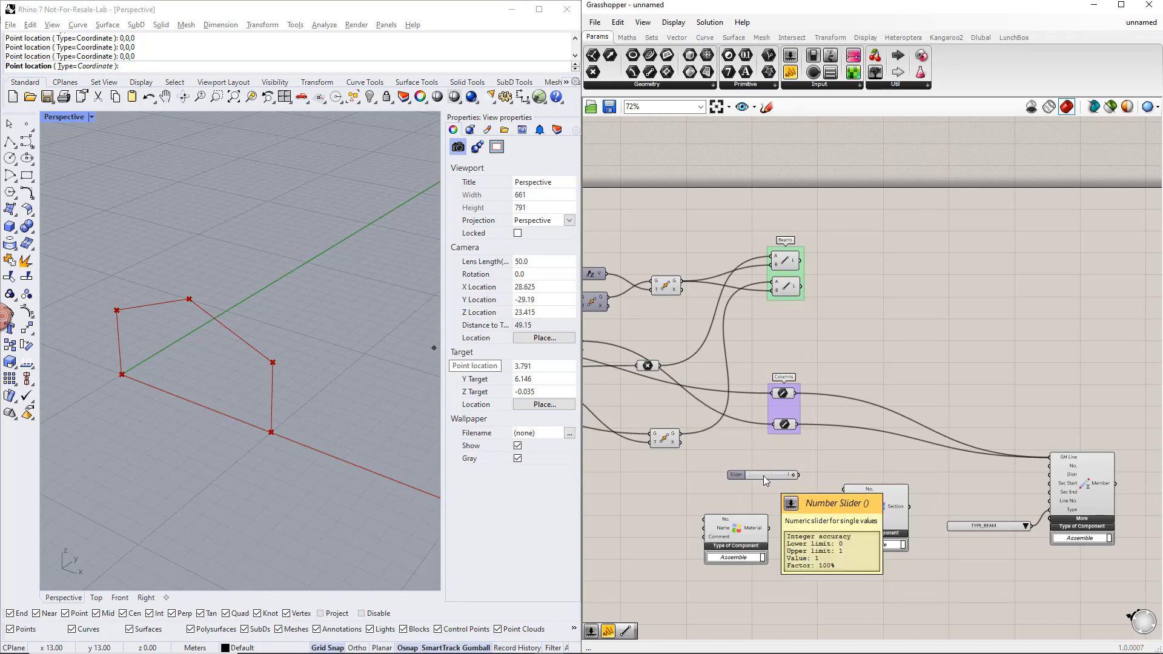
key("Return")
left_click_drag(791, 72, 842, 496)
left_click(778, 509)
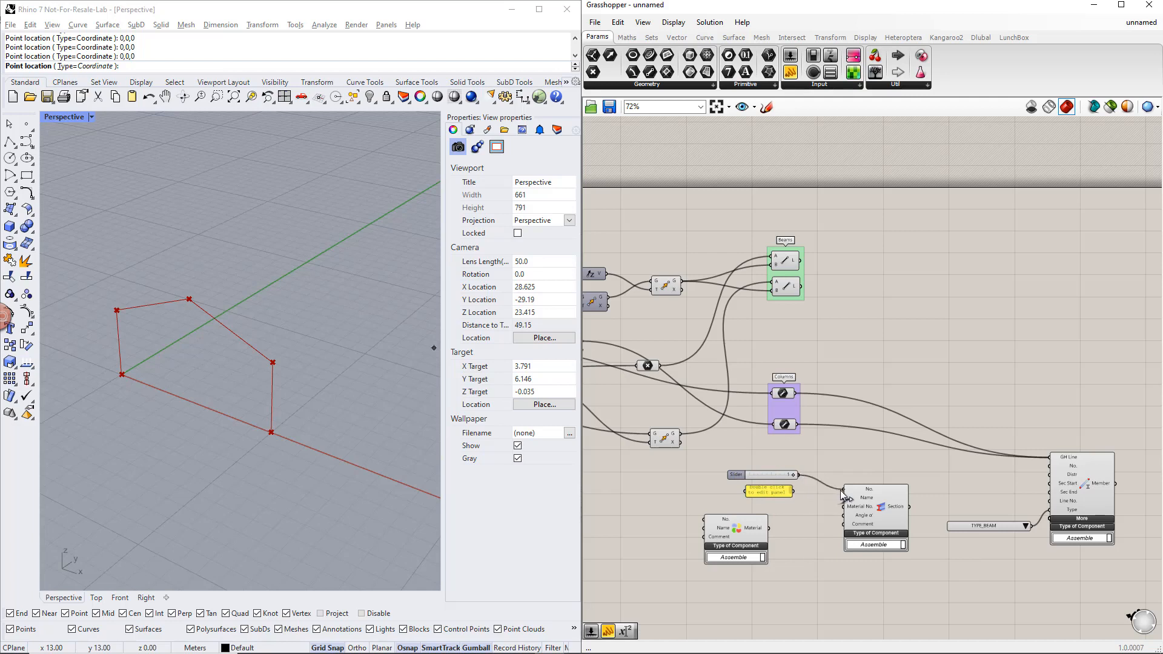
Step: Set the panel's text to IPE 300 and connect it to the Section's Name input
left_click(764, 494)
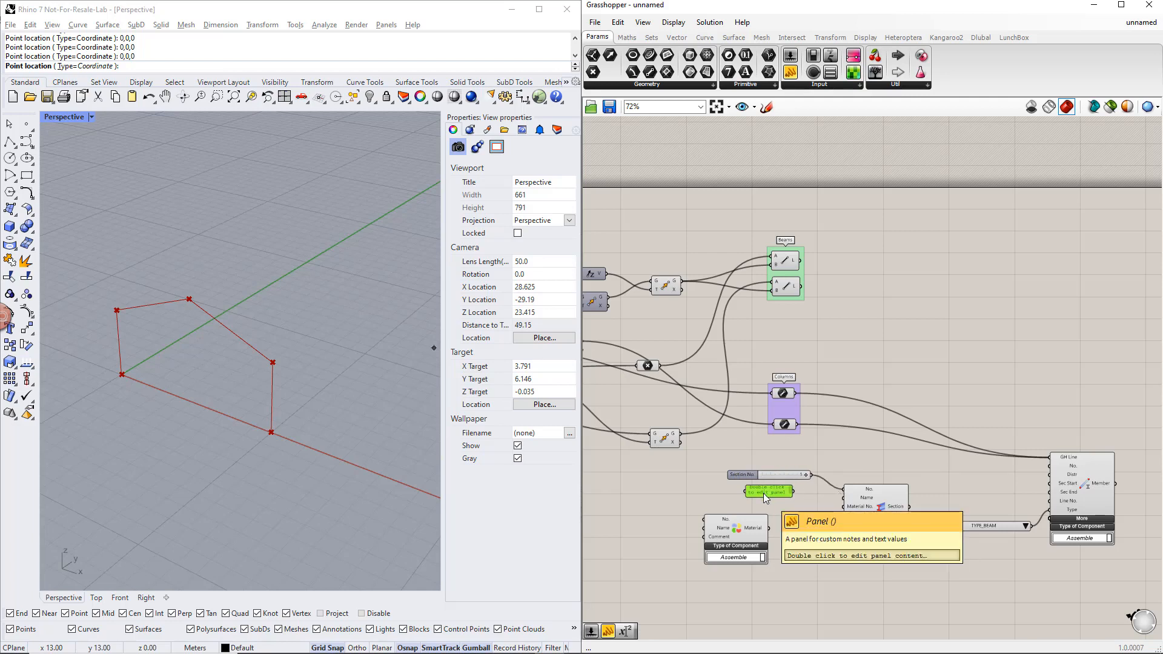
double_click(763, 493)
type("IP")
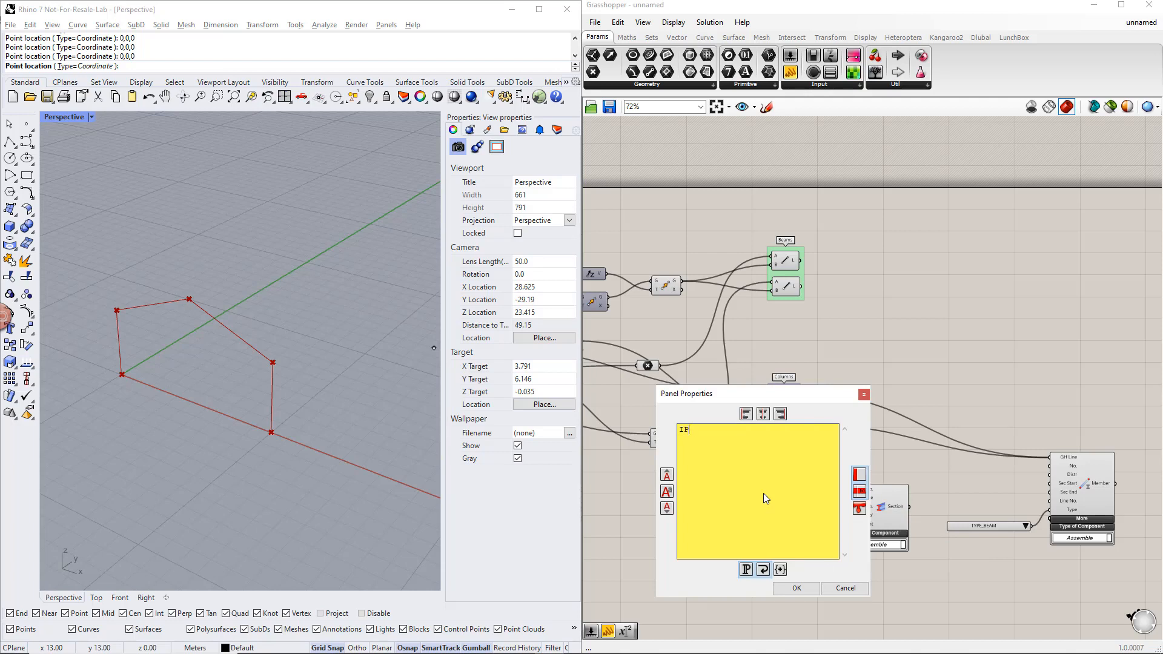
type("E 300")
left_click(801, 591)
left_click_drag(793, 491, 844, 498)
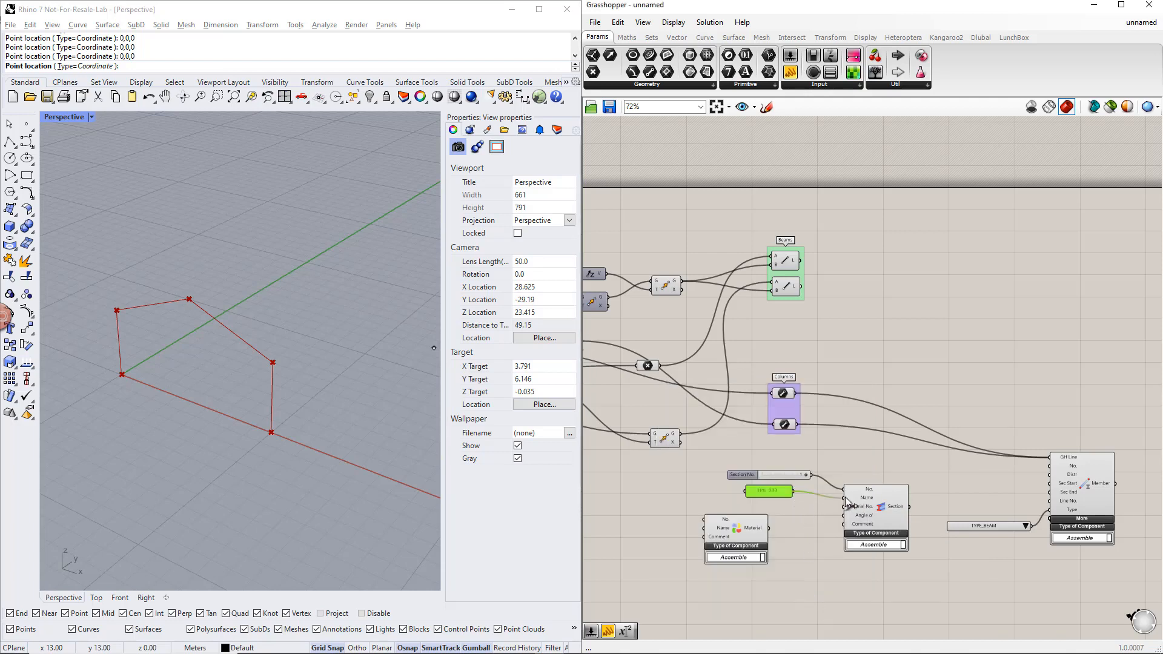
Step: Copy the slider and panel over to the Material component, set the panel's text to S235, and connect them to its No. and Name inputs
right_click_drag(819, 545, 885, 545)
left_click(858, 515)
left_click_drag(846, 483, 770, 520)
left_click(714, 520)
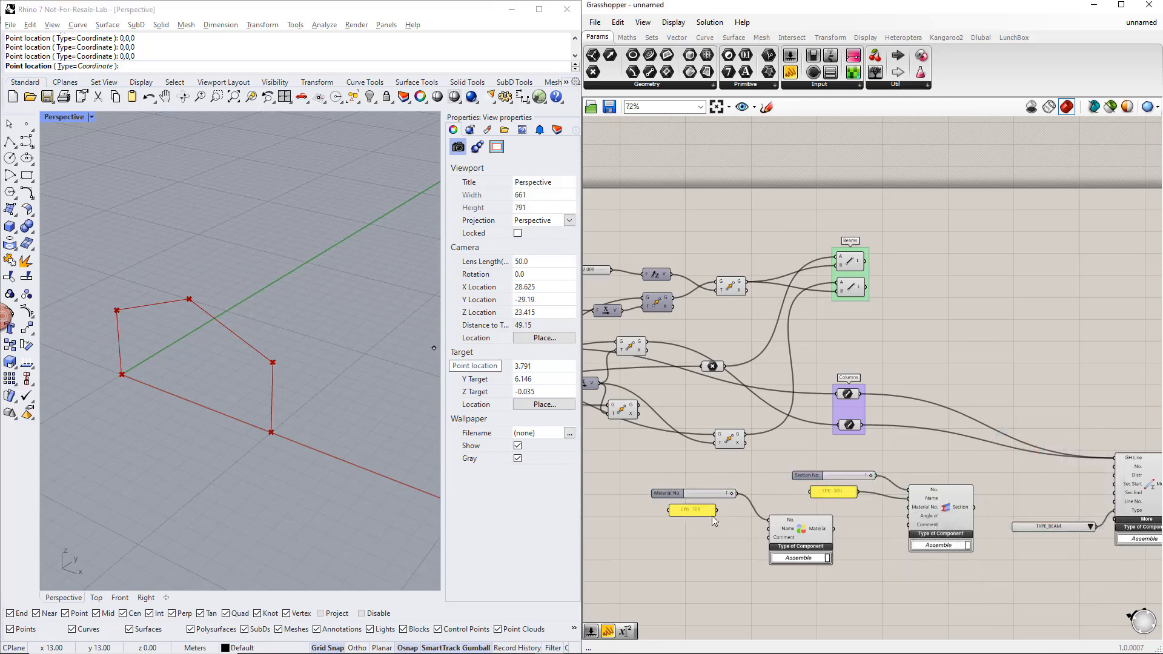
double_click(694, 512)
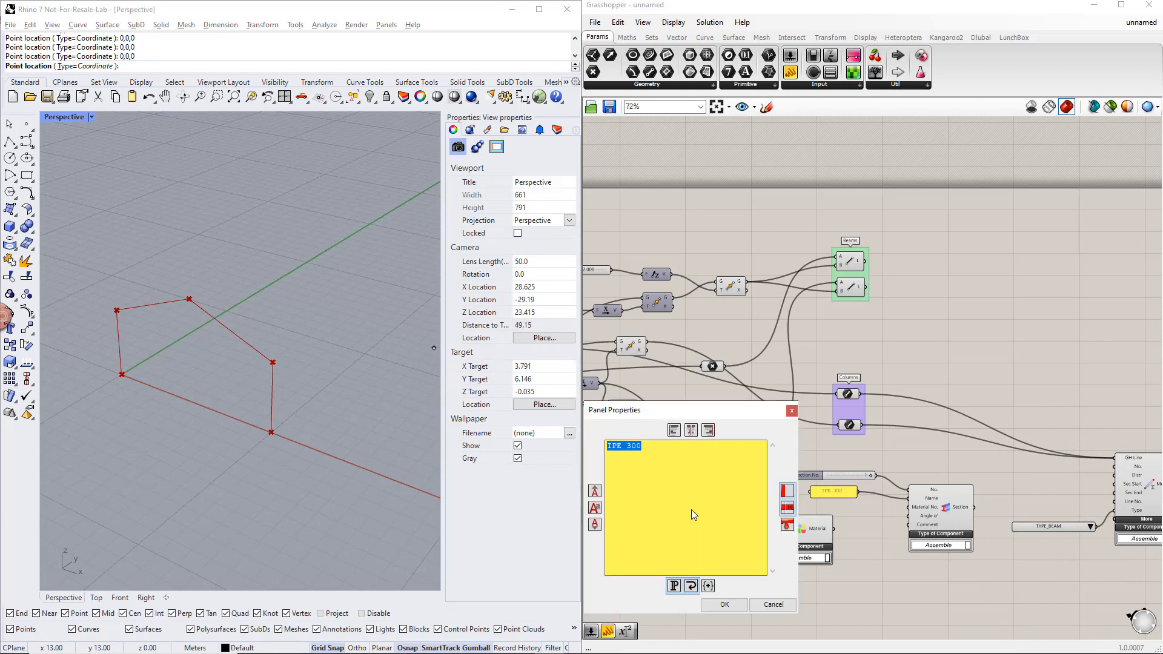
type("S235")
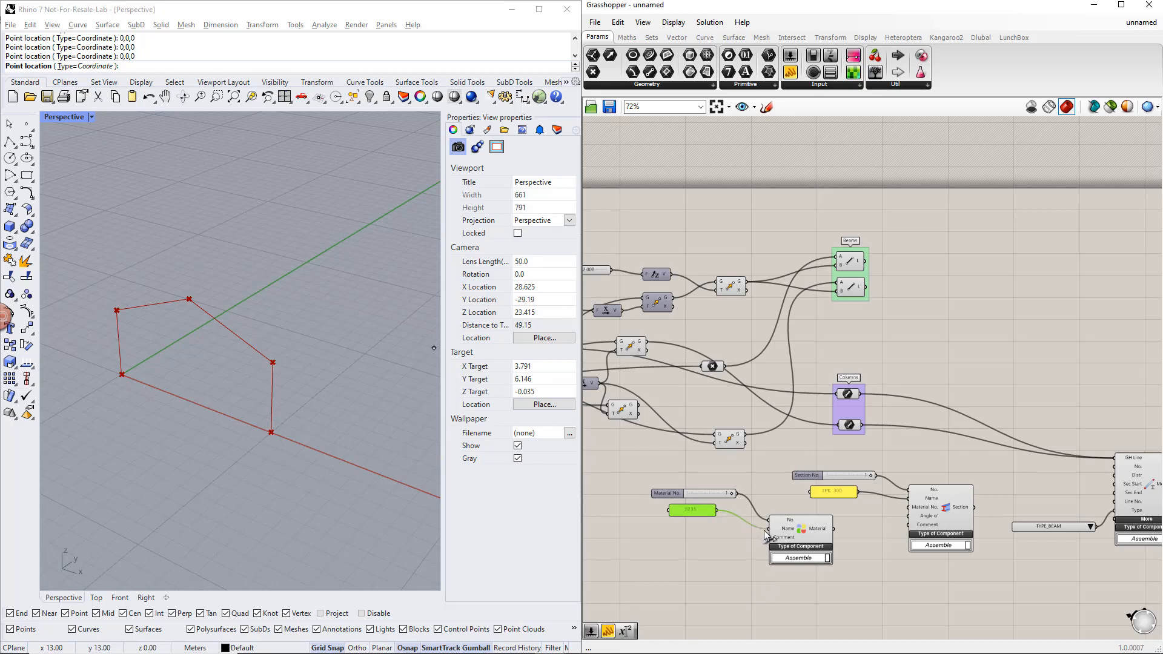
Step: Connect the Material to the Section's Material No. and the Section to the Member's Sec Start, and shift the whole chain away from the Columns group
left_click_drag(893, 519, 909, 508)
left_click_drag(1092, 489, 617, 420)
scroll(1029, 547, "down", 3)
left_click_drag(1007, 446, 1159, 469)
right_click_drag(1060, 535, 863, 523)
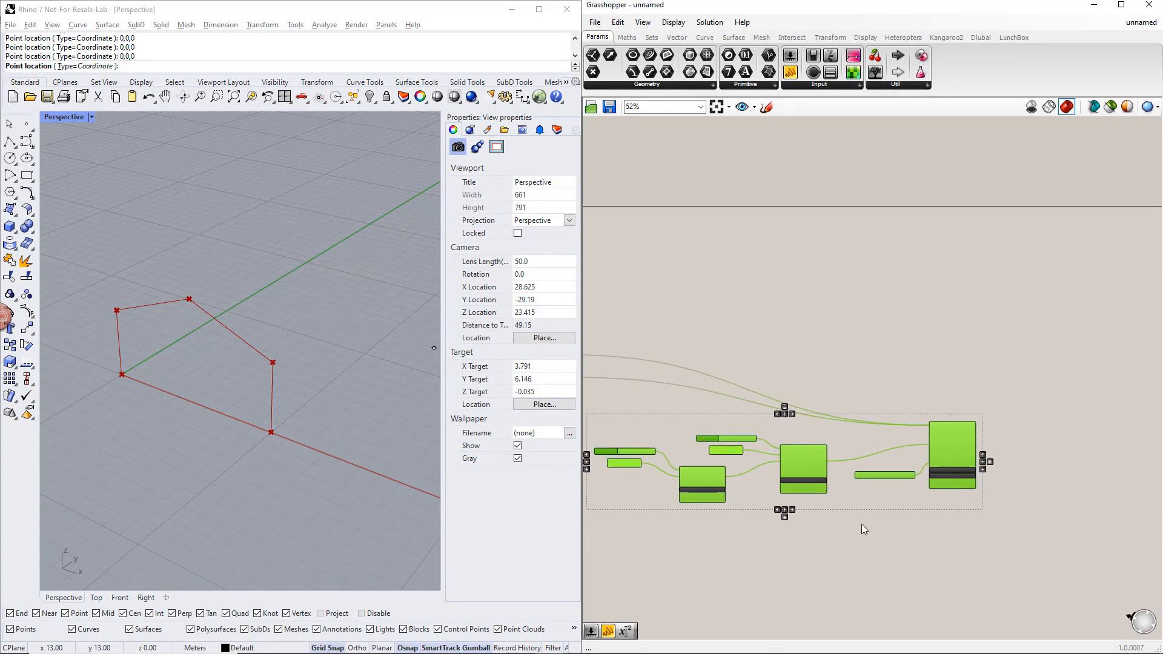
left_click(862, 524)
Step: Move the Material and Section components with their inputs closer to the Member, and set the Material set apart from the Section
right_click_drag(630, 419, 719, 409)
left_click_drag(664, 397, 925, 523)
left_click_drag(892, 459, 917, 429)
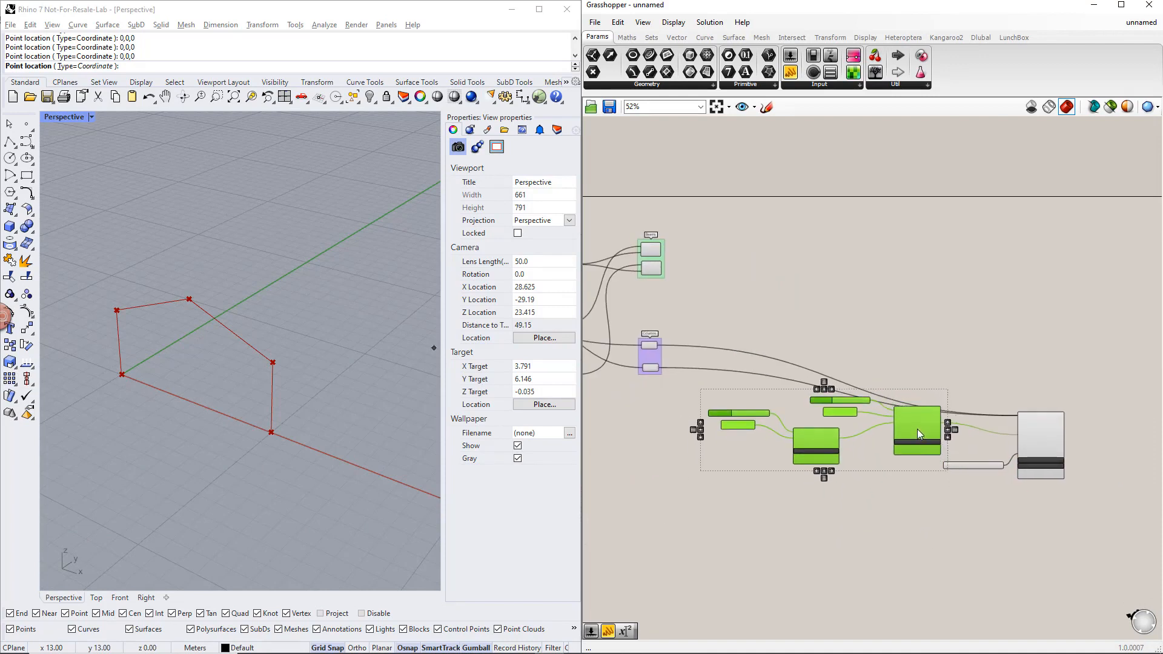
left_click(917, 510)
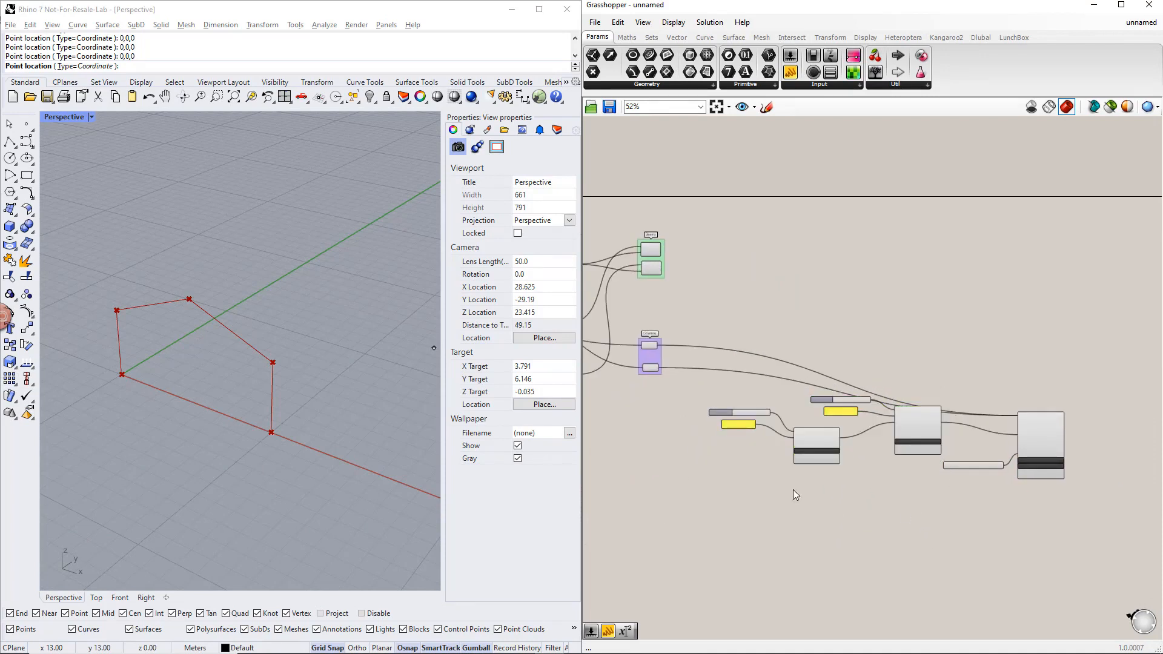
left_click_drag(794, 489, 722, 417)
left_click_drag(813, 442, 767, 455)
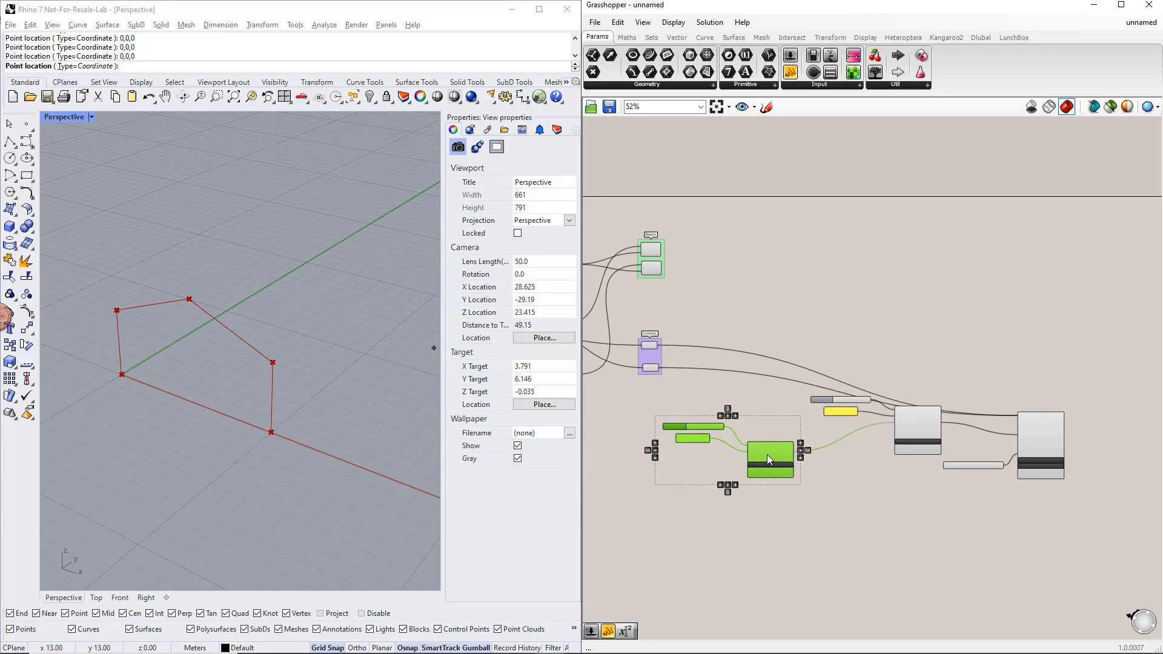
Step: Duplicate the Section and Member with their inputs above the originals and connect the lower Beams line to the new Member's GH Line
left_click_drag(1093, 493, 807, 369)
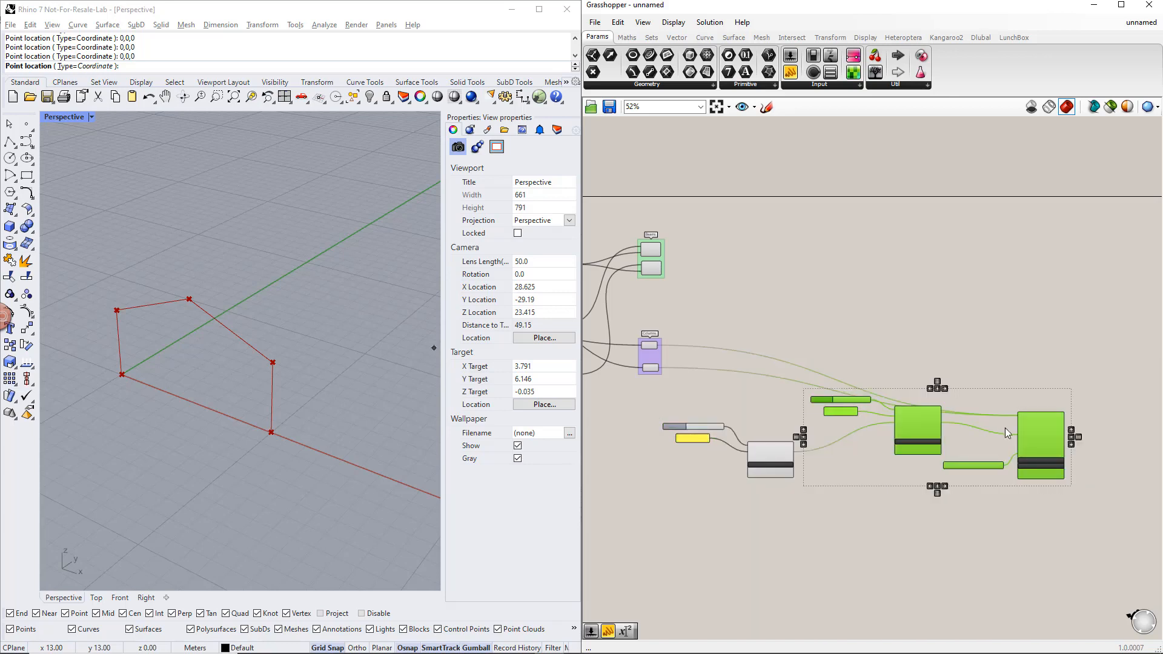
left_click_drag(1041, 441, 671, 268, "alt")
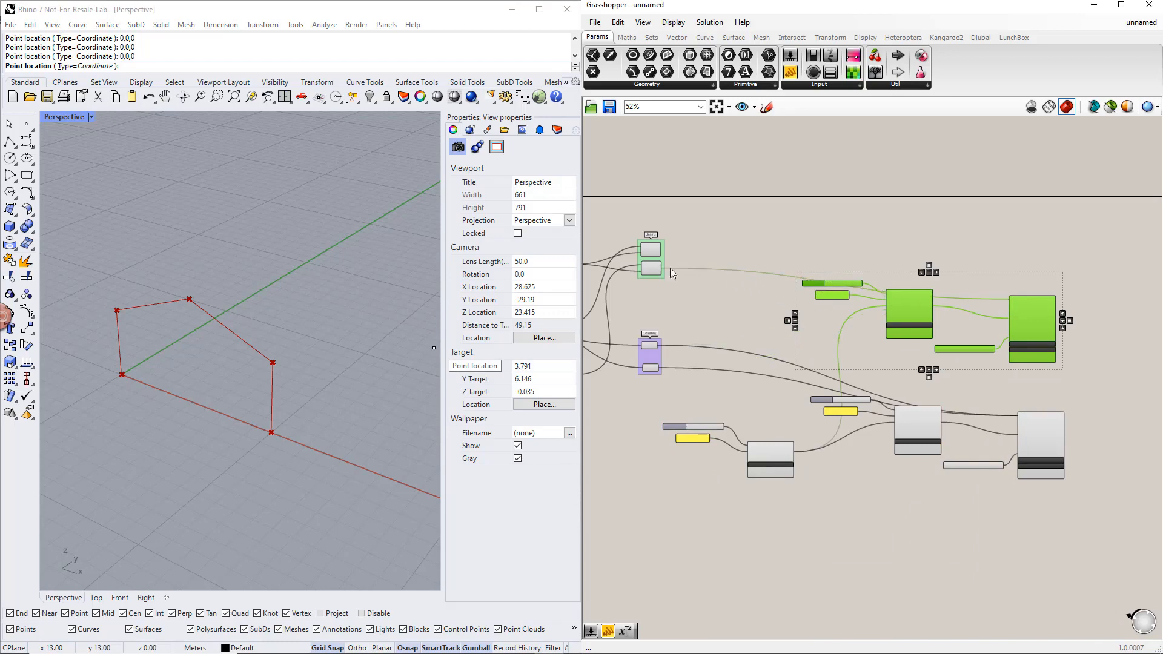
scroll(879, 323, "up", 2)
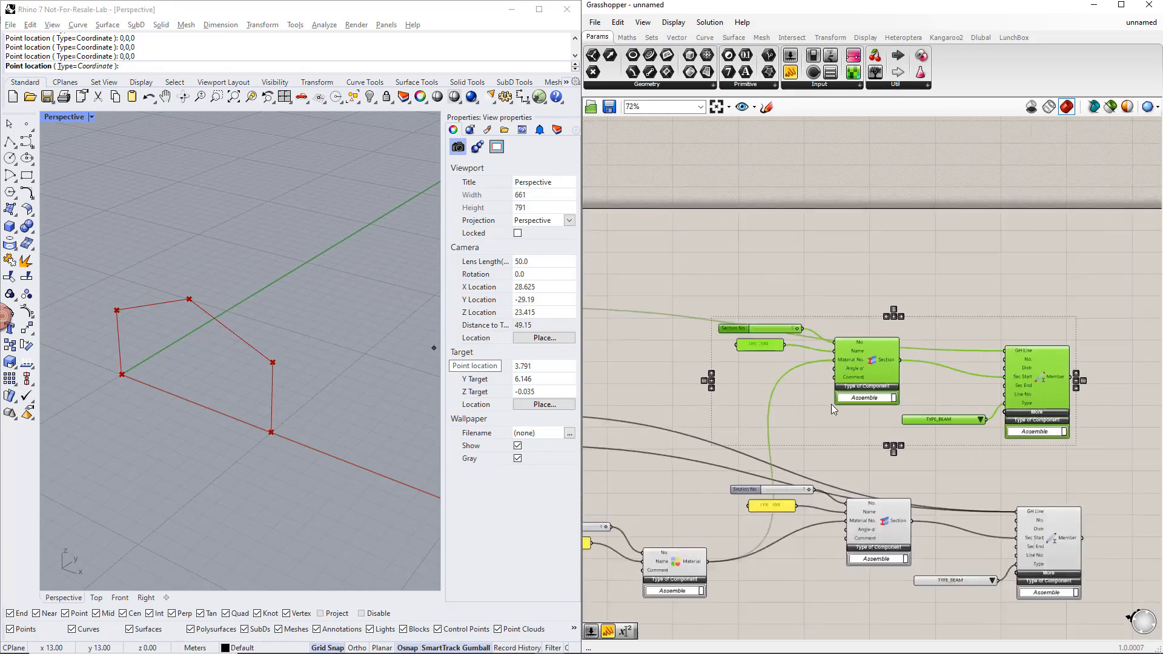
Step: Duplicate the beam Section with its slider and panel, and connect the upper Section to the Member's Sec Start and the lower to Sec End
left_click(849, 424)
left_click_drag(813, 379, 724, 295)
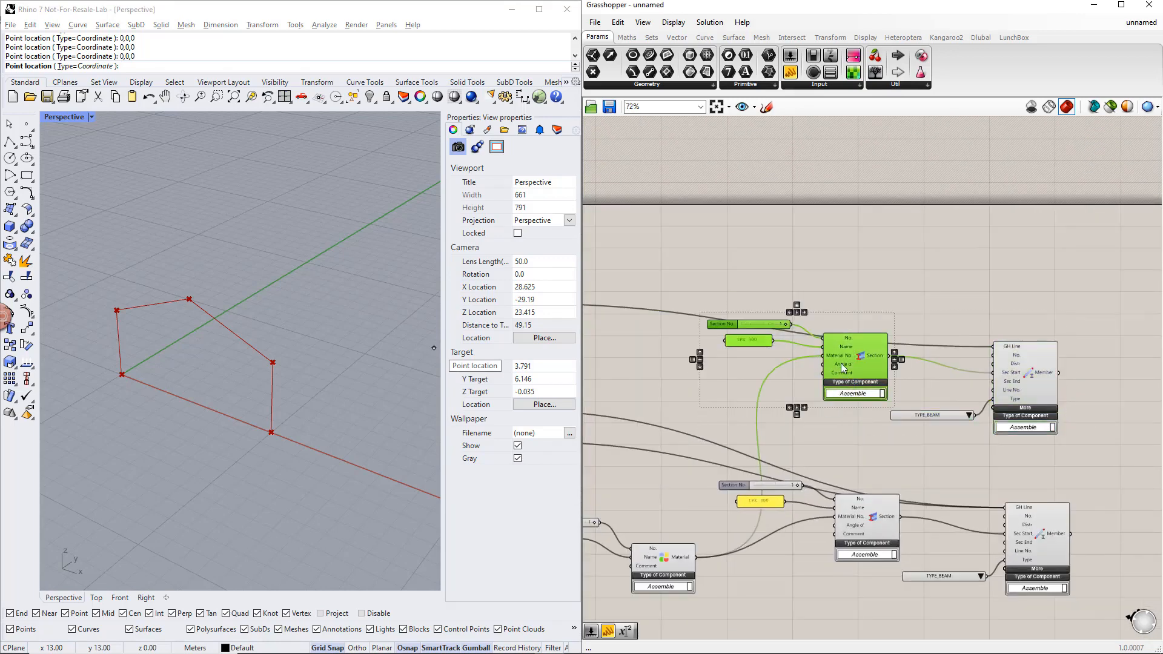
left_click_drag(845, 365, 987, 391)
Step: Change the IPE size in the name panel of the uppermost beam Section
left_click(725, 302)
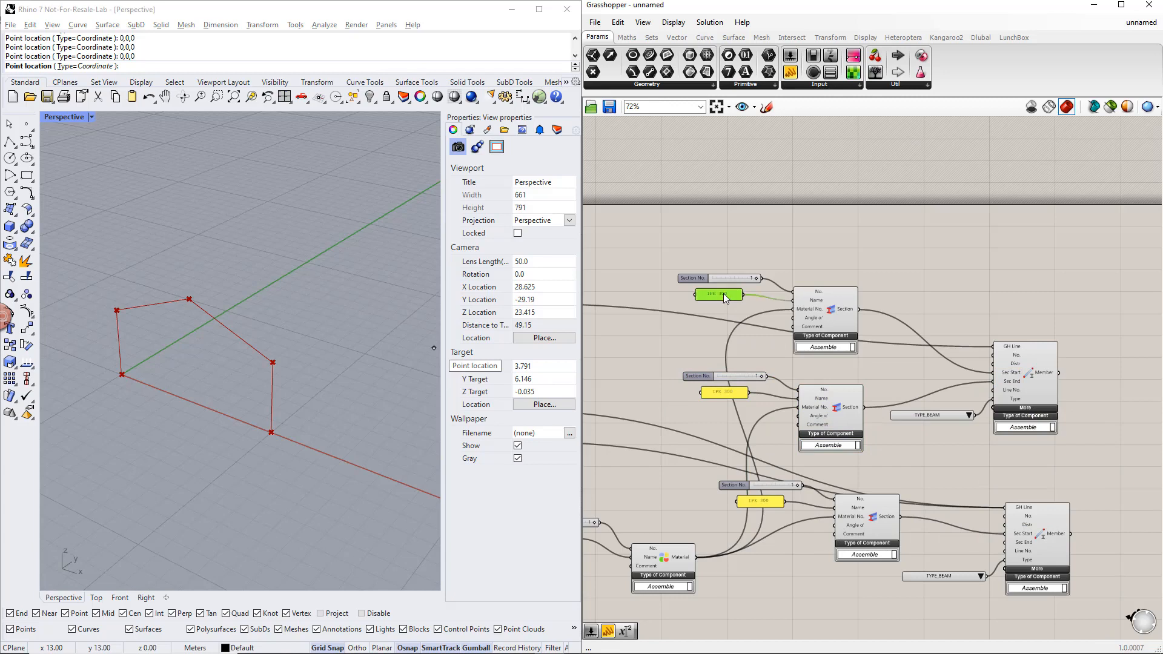
double_click(724, 293)
left_click(660, 230)
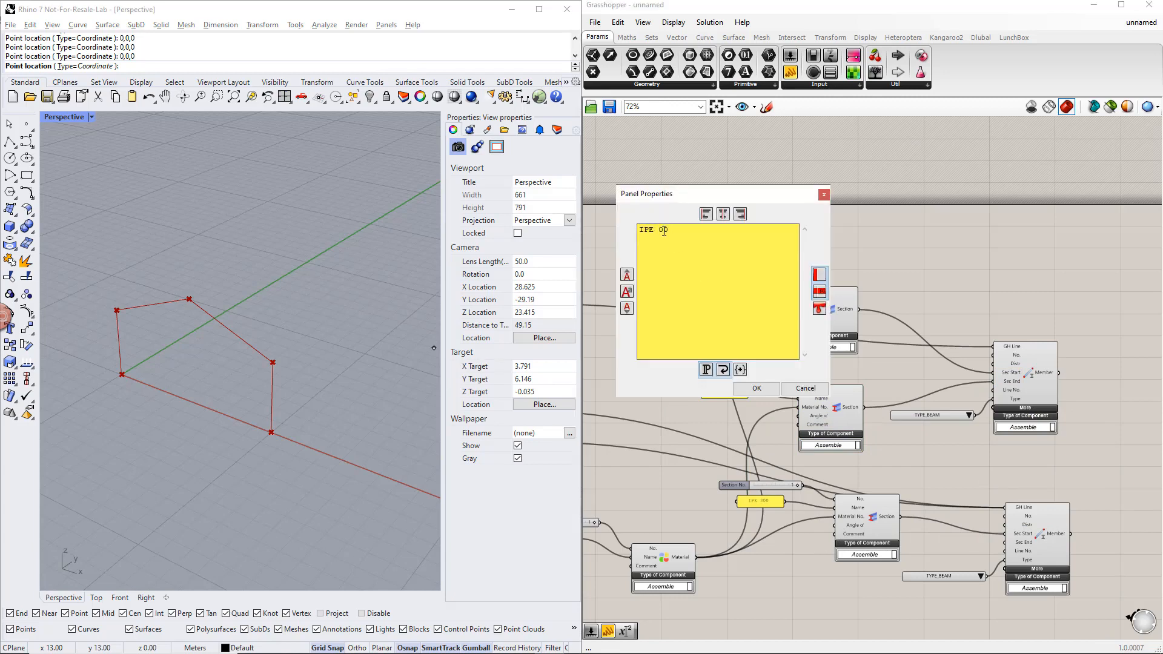
left_click(756, 389)
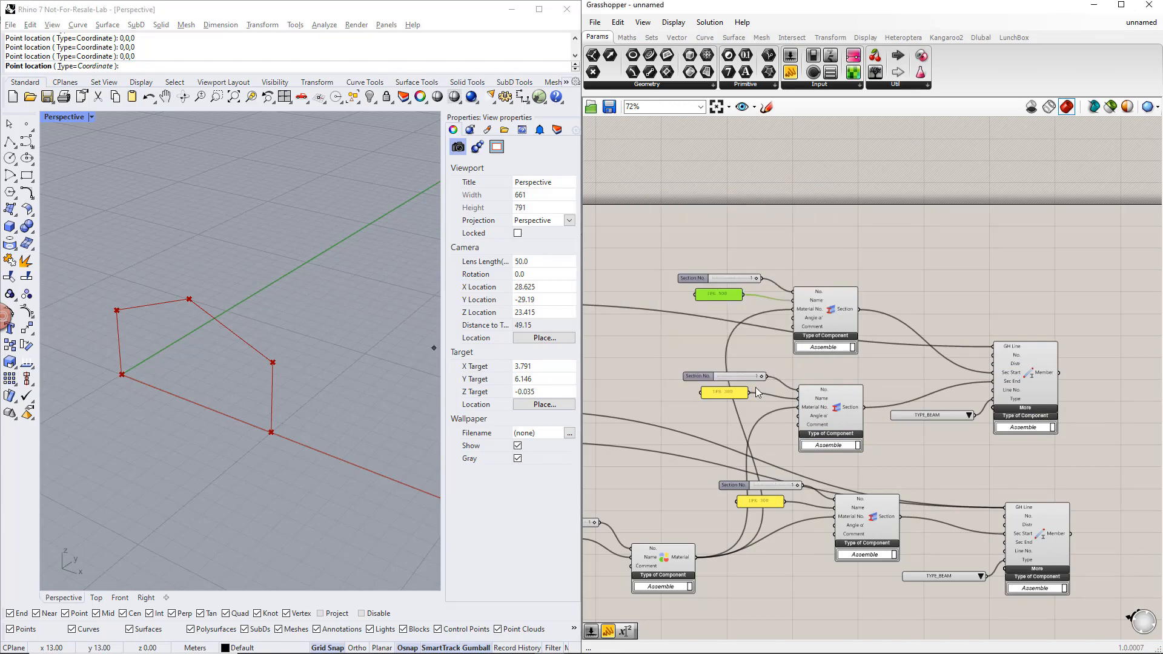
left_click(704, 321)
Step: Replace the uppermost beam Section's number slider with a new slider set to 2
scroll(761, 311, "up", 2)
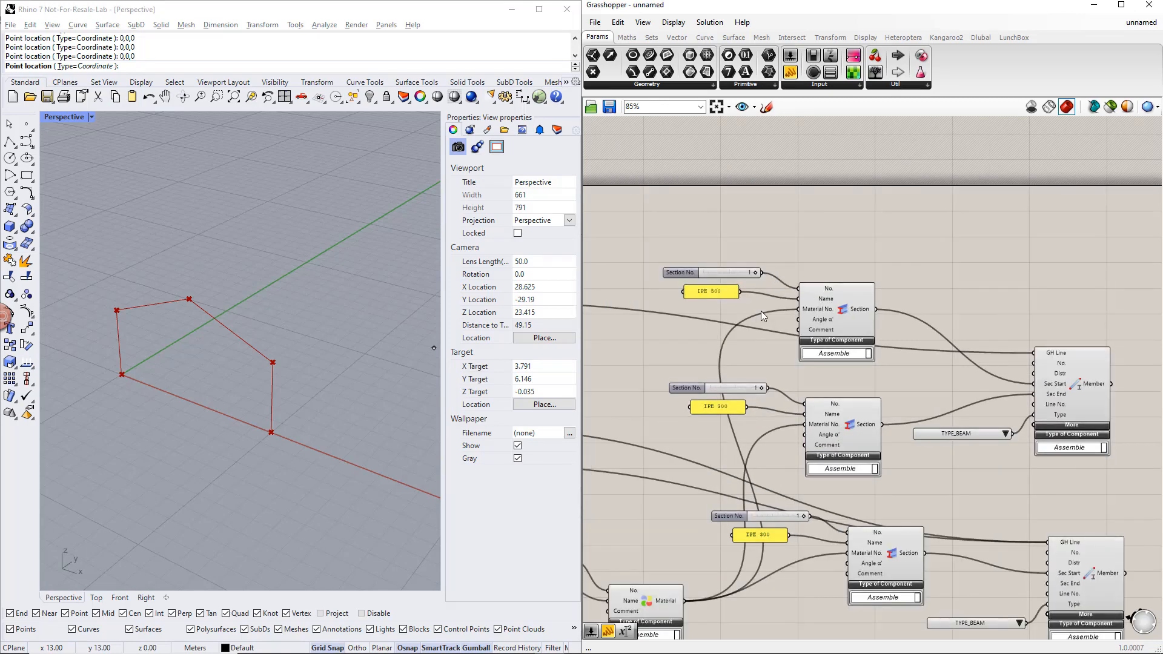
double_click(719, 260)
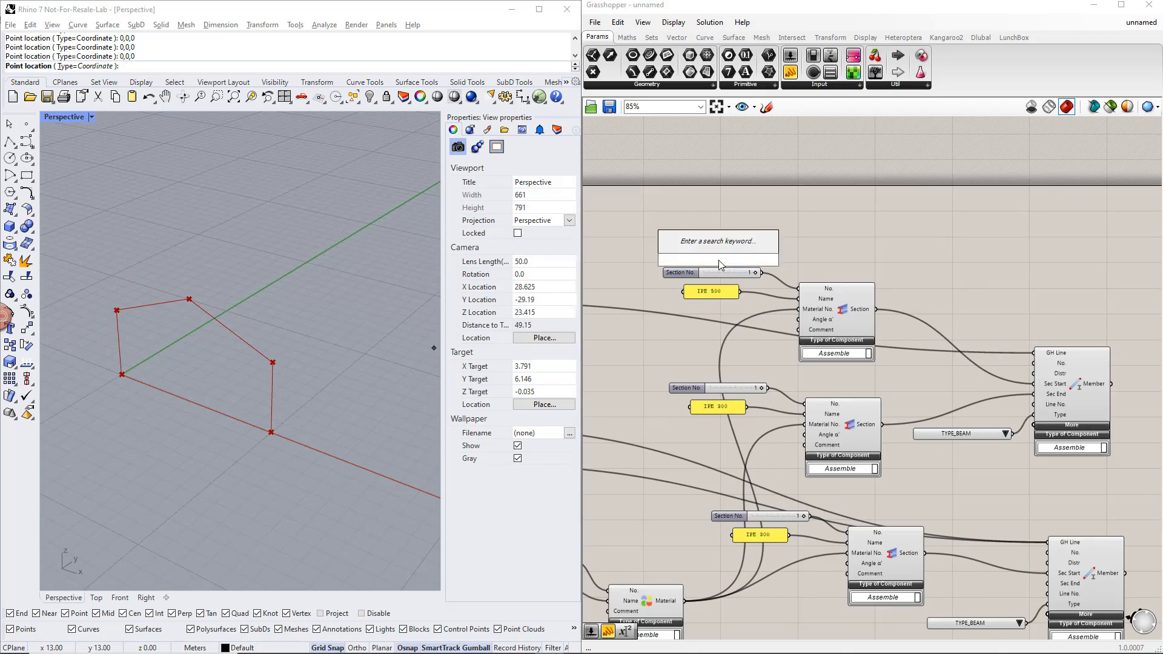
type("2")
key("Return")
left_click_drag(775, 280, 798, 289)
left_click(747, 274)
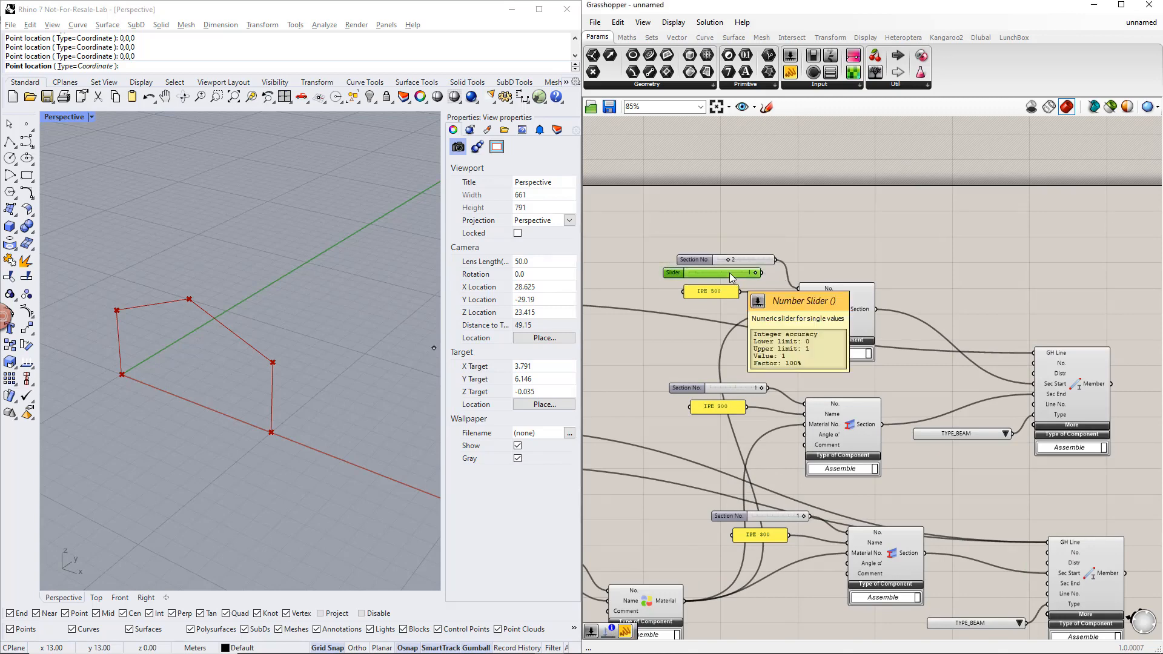
key("Delete")
left_click_drag(695, 259, 695, 270)
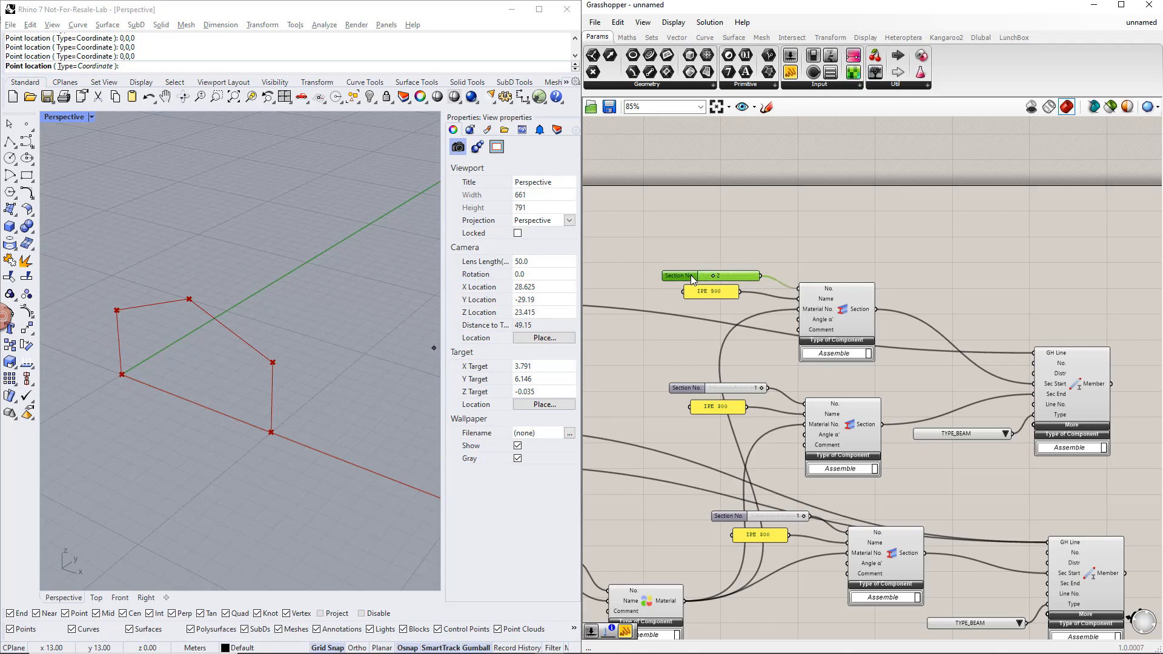
Step: Replace the second beam Section's number slider with a new slider and set it to 3
double_click(718, 366)
type("2")
key("Return")
left_click_drag(767, 367, 804, 404)
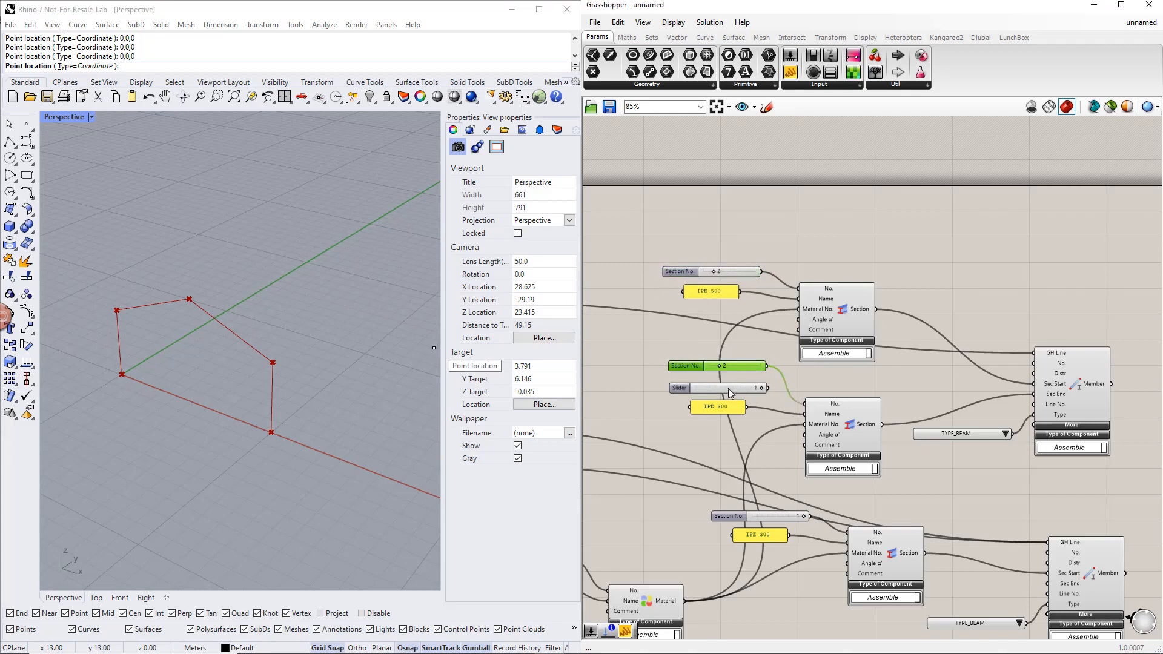
left_click(726, 389)
key("Delete")
left_click(720, 367)
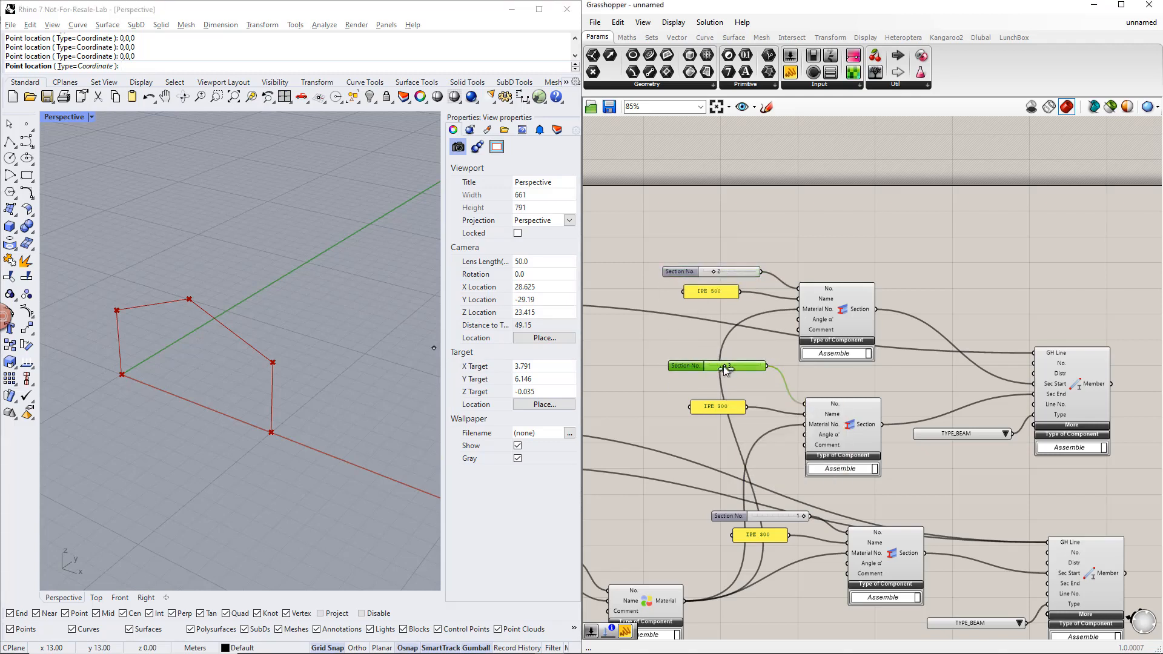
left_click(715, 394)
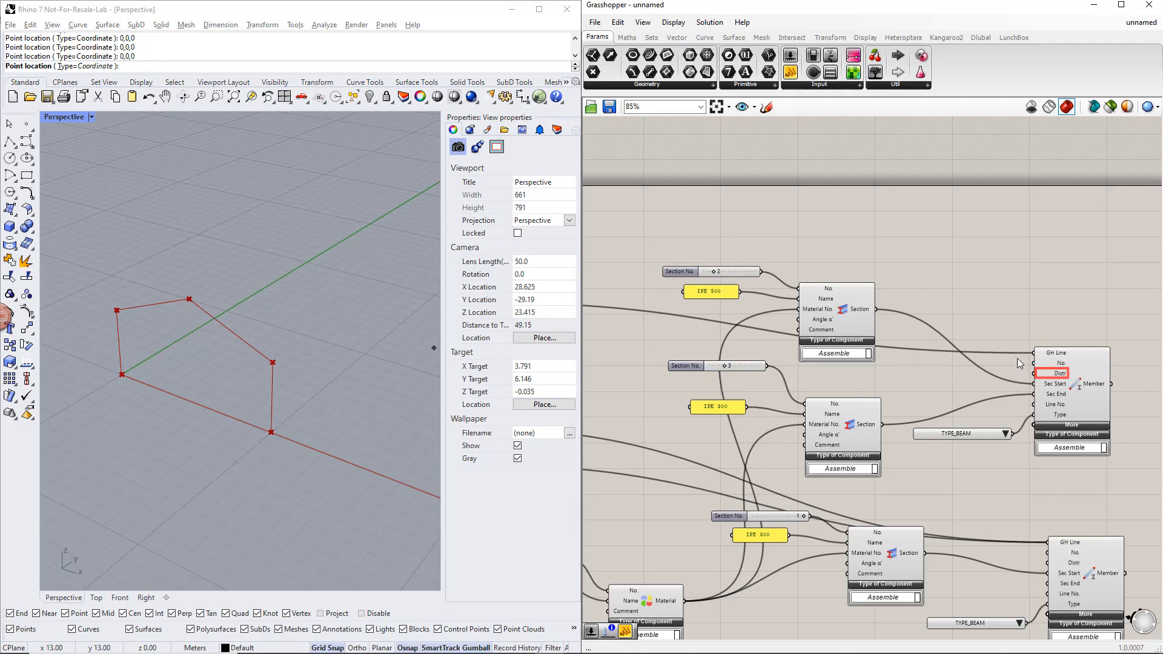
Step: Add a value list for the beam Member's Distr input and set it to SECTION_DISTRIBUTION_TYPE_TAPERED_AT_START_OF_MEMBER
double_click(913, 257)
type("value")
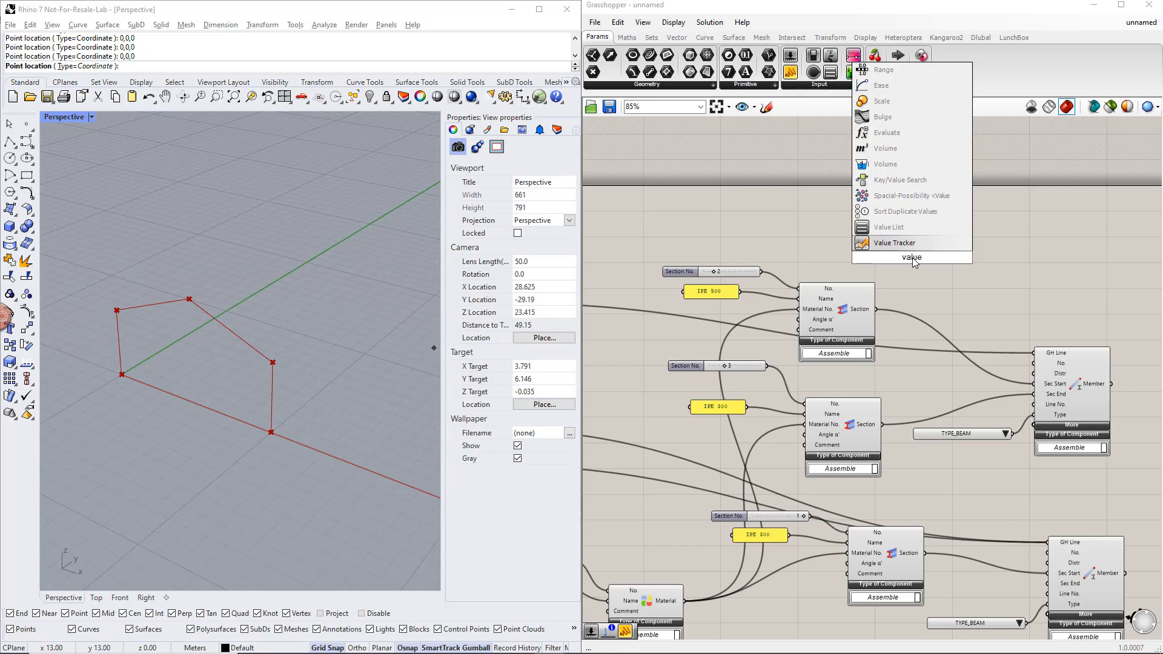
key("Return")
left_click_drag(932, 260, 1033, 373)
left_click_drag(981, 259, 883, 257)
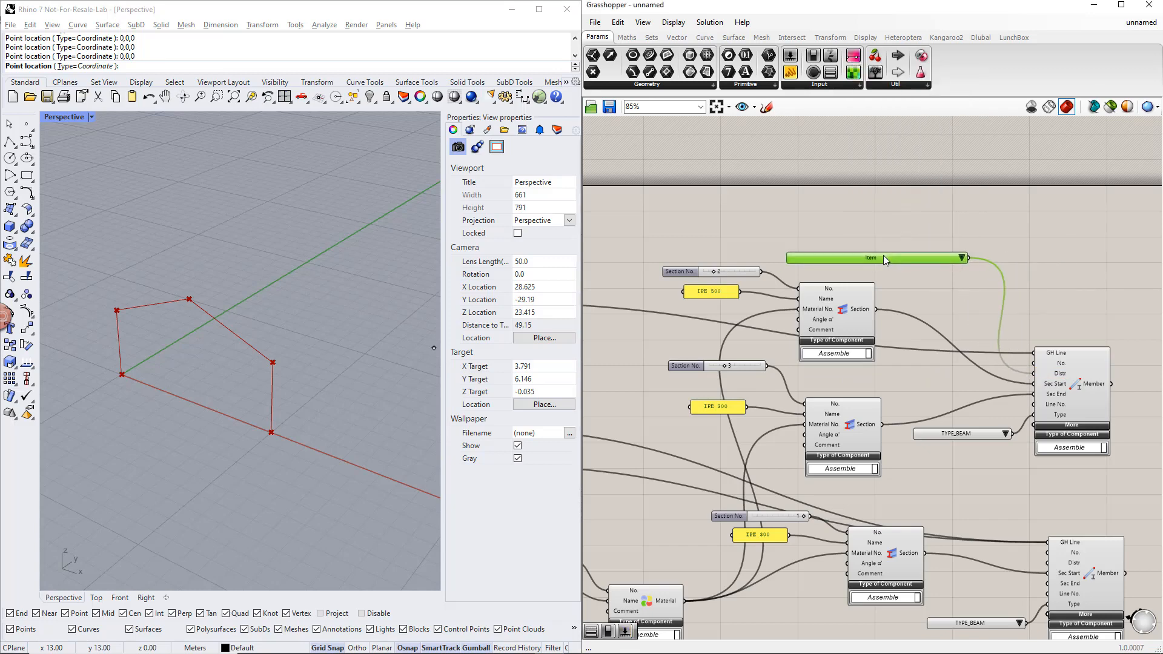
left_click(972, 262)
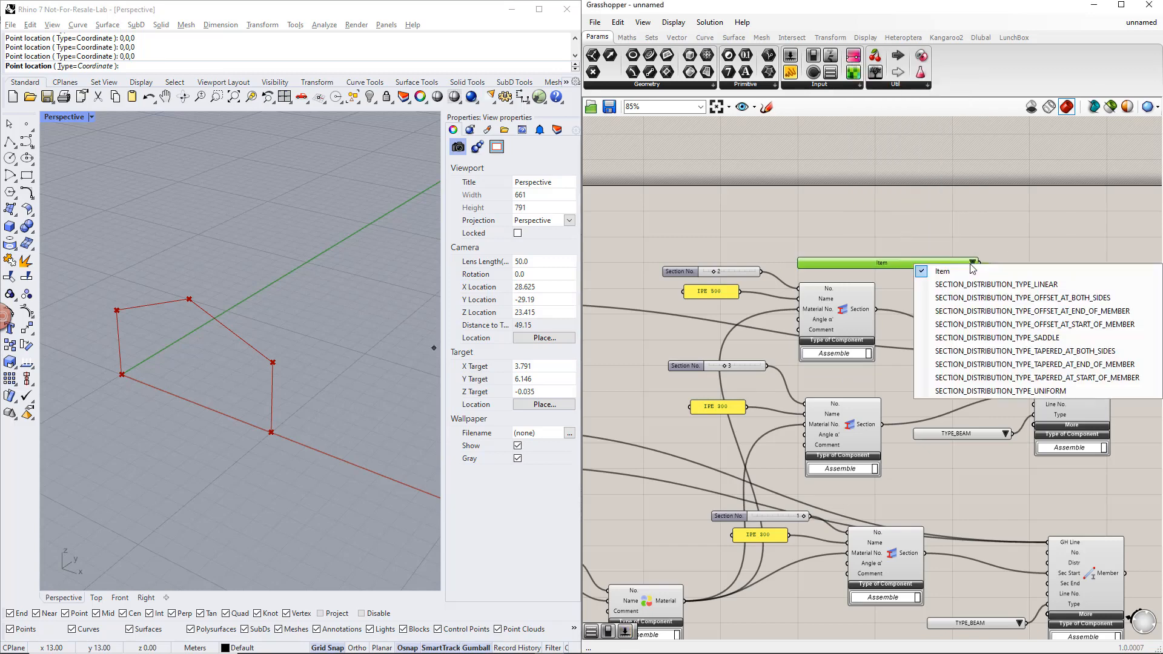
left_click(982, 377)
left_click(970, 313)
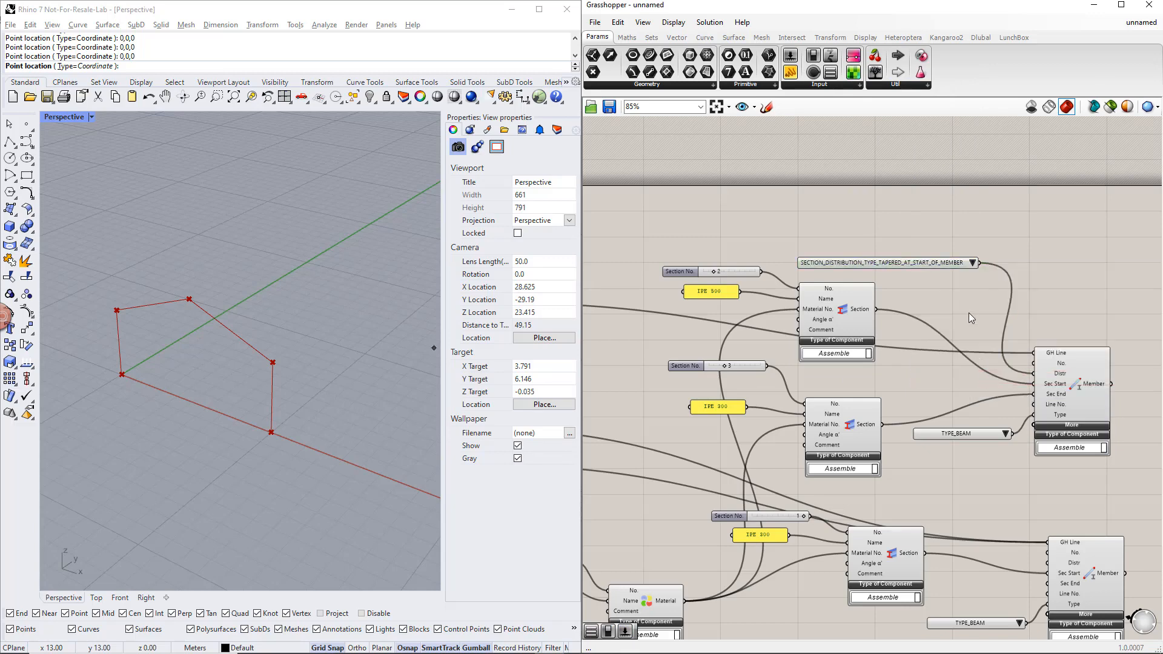
Step: Move the entire definition down, away from the upper boundary of the canvas
scroll(969, 312, "down", 5)
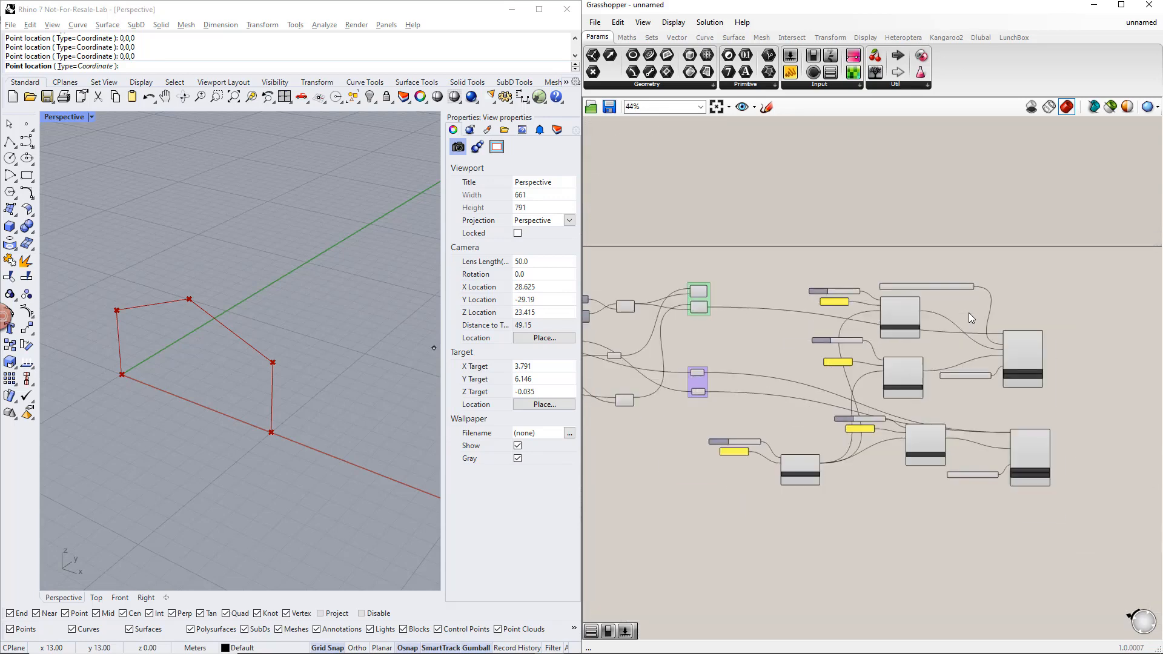
scroll(945, 345, "down", 2)
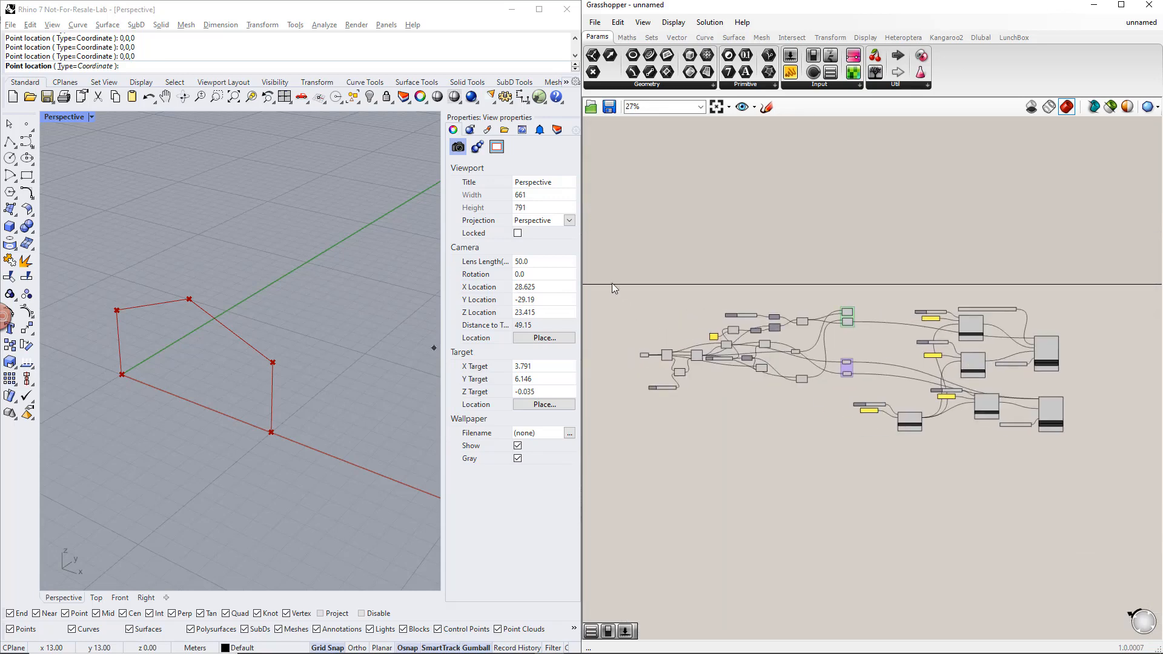
left_click_drag(612, 283, 1085, 498)
right_click_drag(1046, 359, 1034, 441)
left_click(1015, 365)
Step: Duplicate the beam Member together with its distribution and type value lists above the original
scroll(1016, 365, "up", 2)
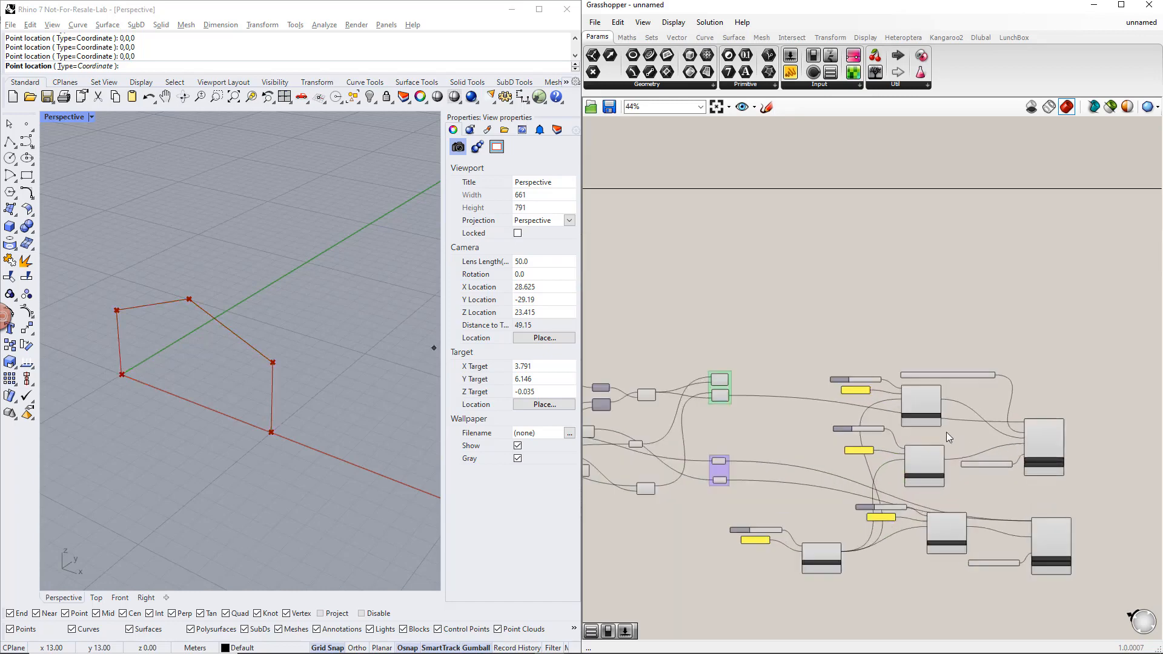
scroll(1020, 438, "up", 2)
left_click_drag(1093, 503, 1042, 256)
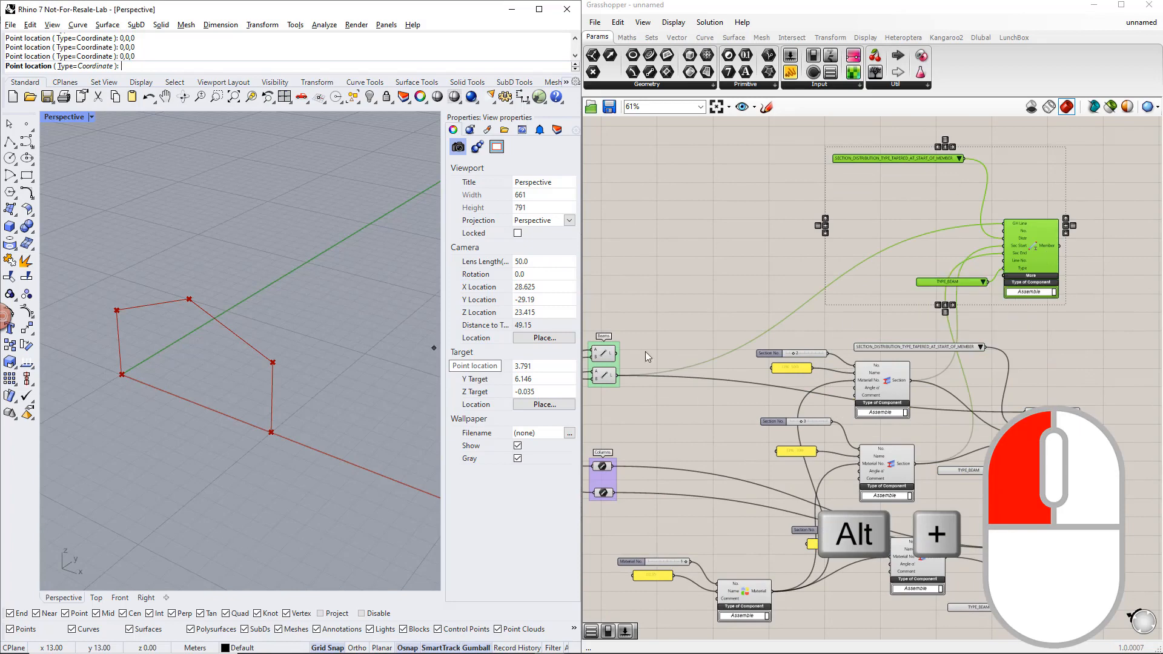
Step: Connect the first beam line to the duplicated Member's GH Line input and move its distribution value list closer to the component
left_click_drag(616, 354, 1001, 224)
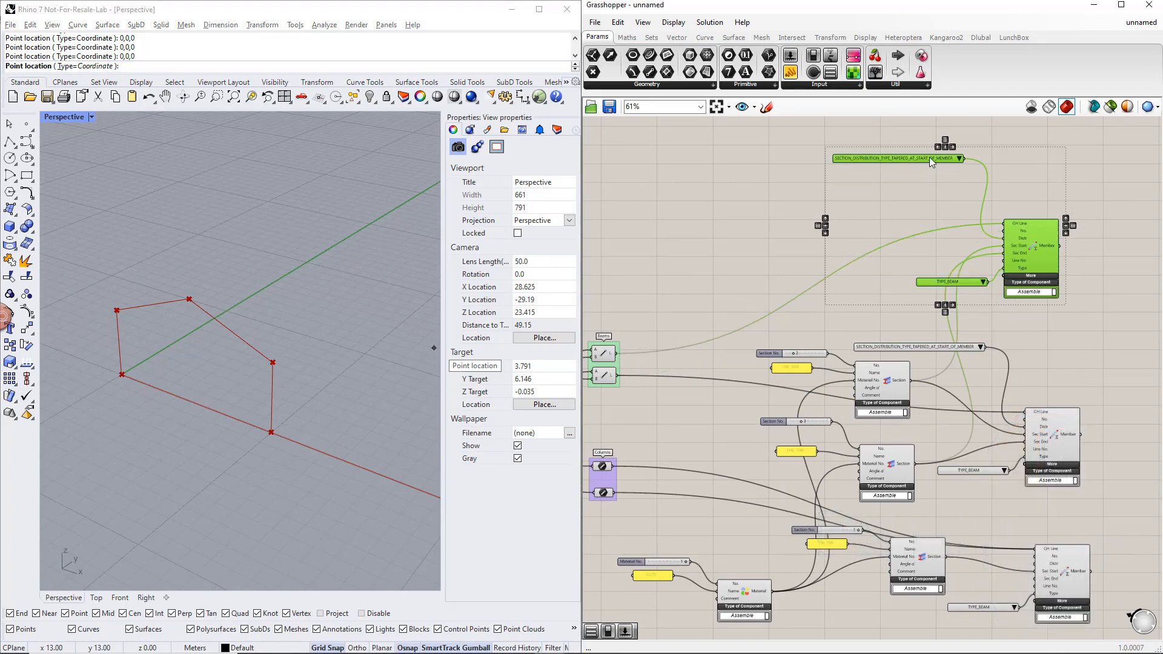
left_click_drag(929, 158, 942, 205)
left_click(936, 178)
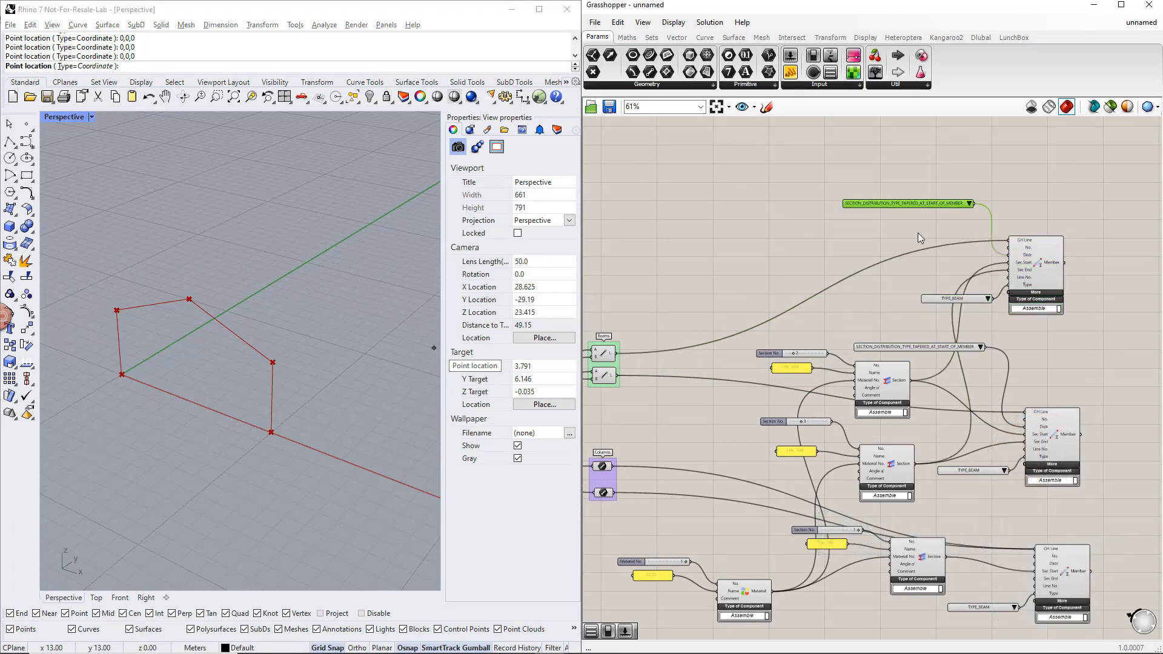
left_click(918, 238)
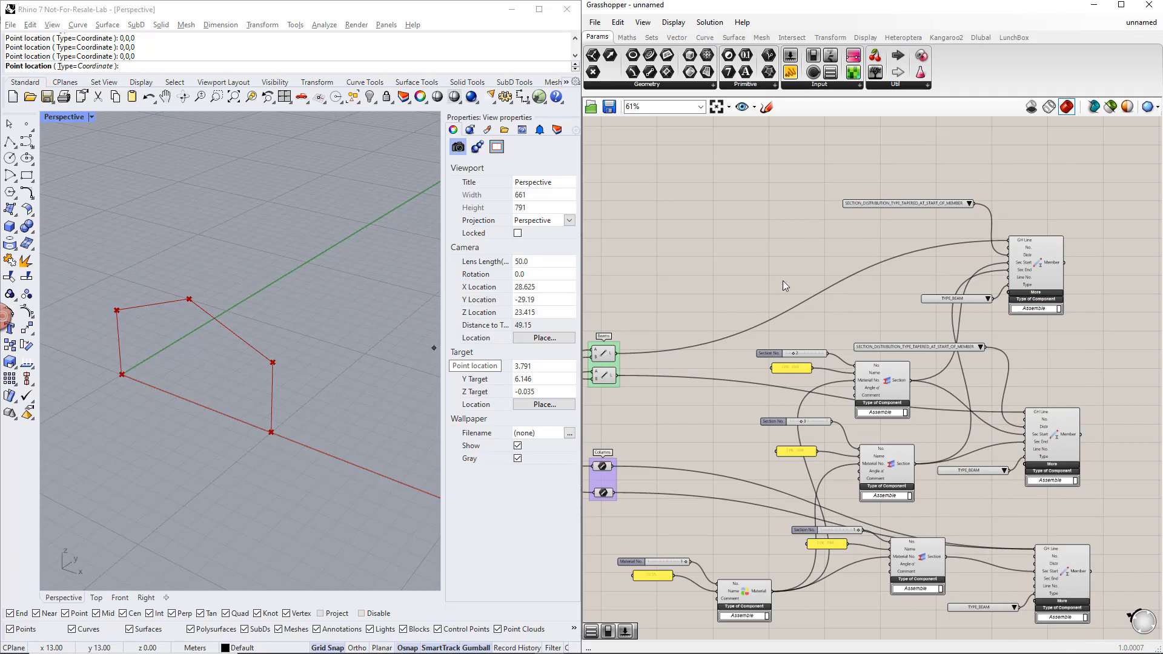
Step: Check which rafter the first beam line represents and add a Member Hinge component before the duplicated Member
left_click(607, 357)
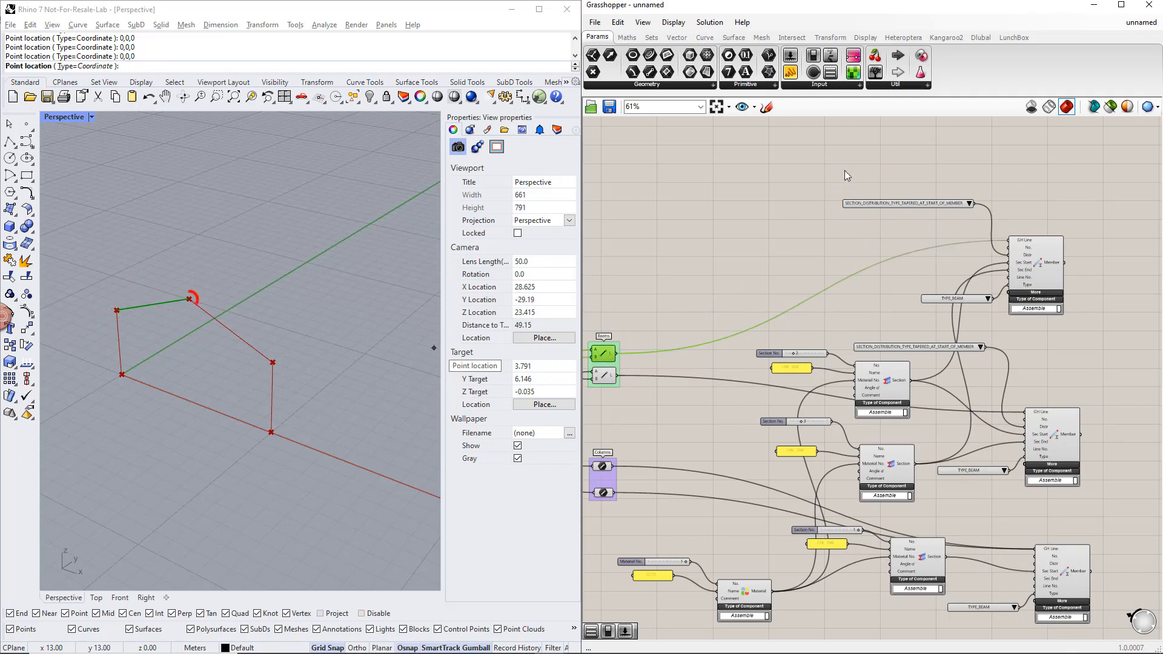
left_click(980, 38)
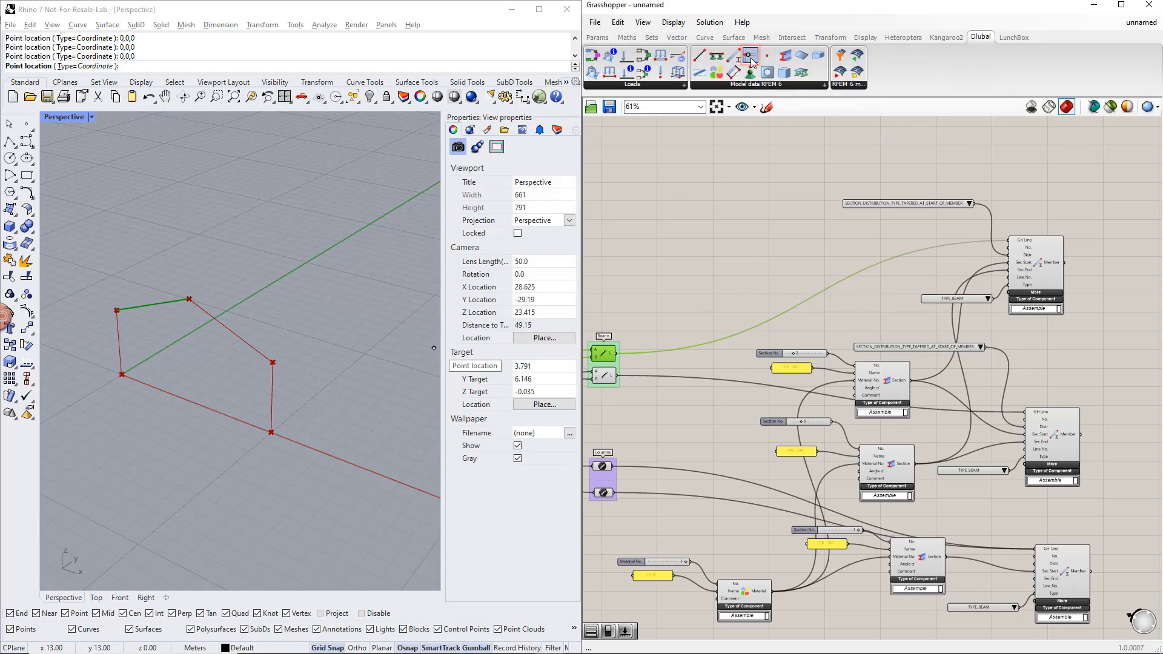
left_click_drag(751, 57, 844, 264)
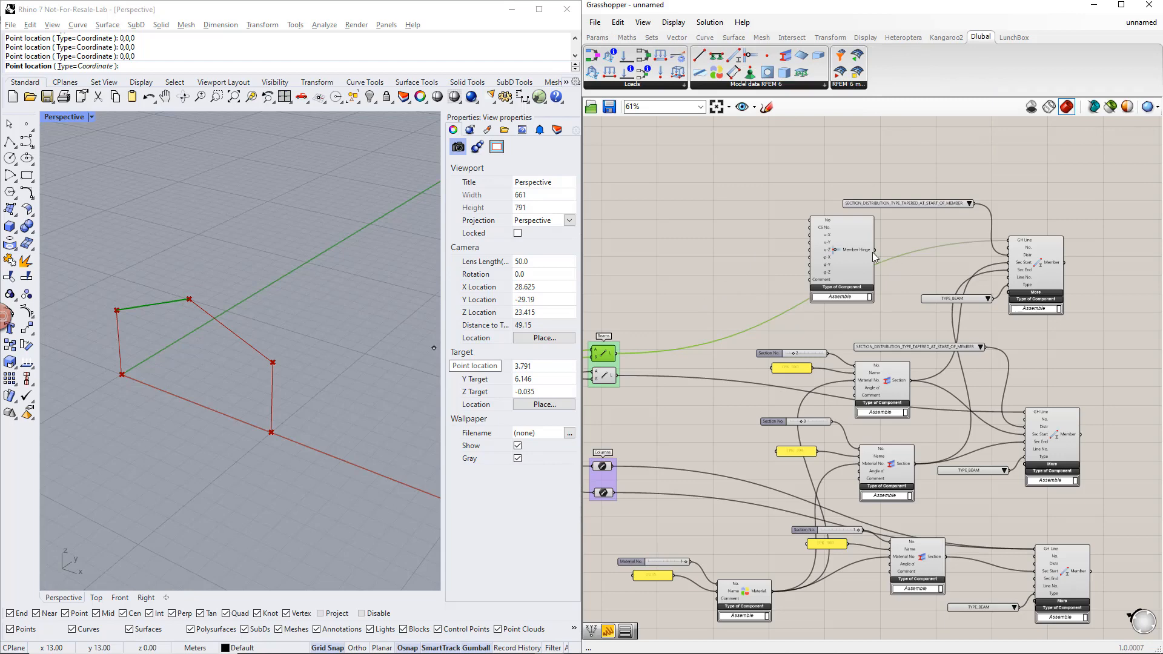
scroll(875, 256, "up", 2)
left_click(852, 252)
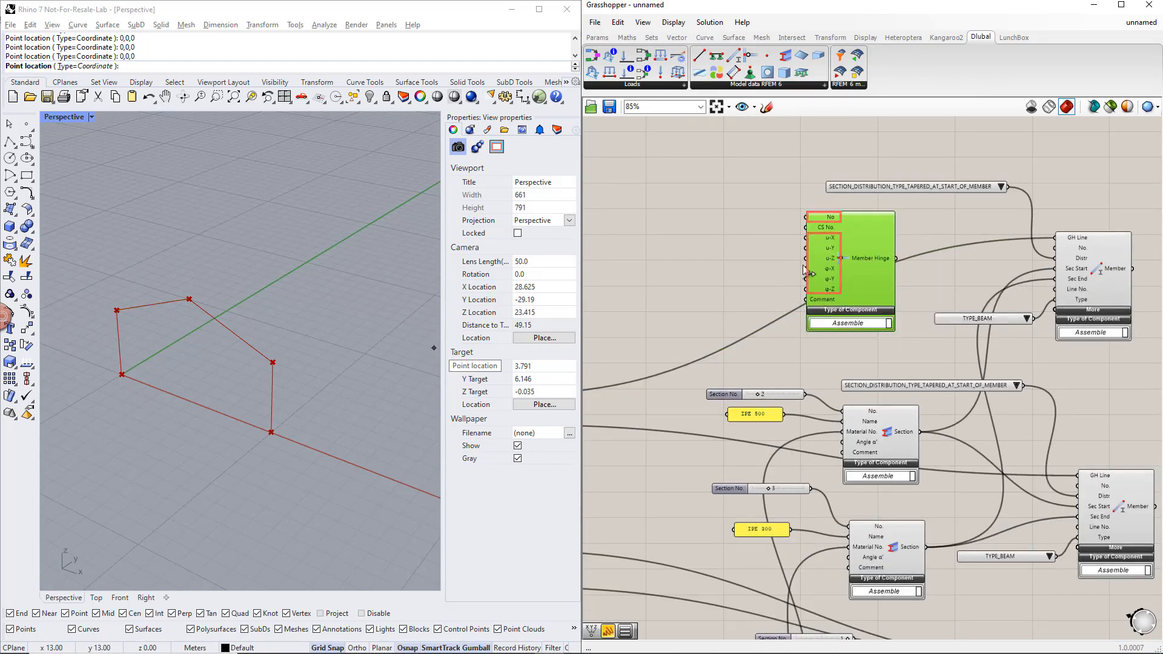
Step: Add two panels in front of the Member Hinge inputs, shrink them and arrange them one above the other
left_click(732, 227)
left_click(597, 37)
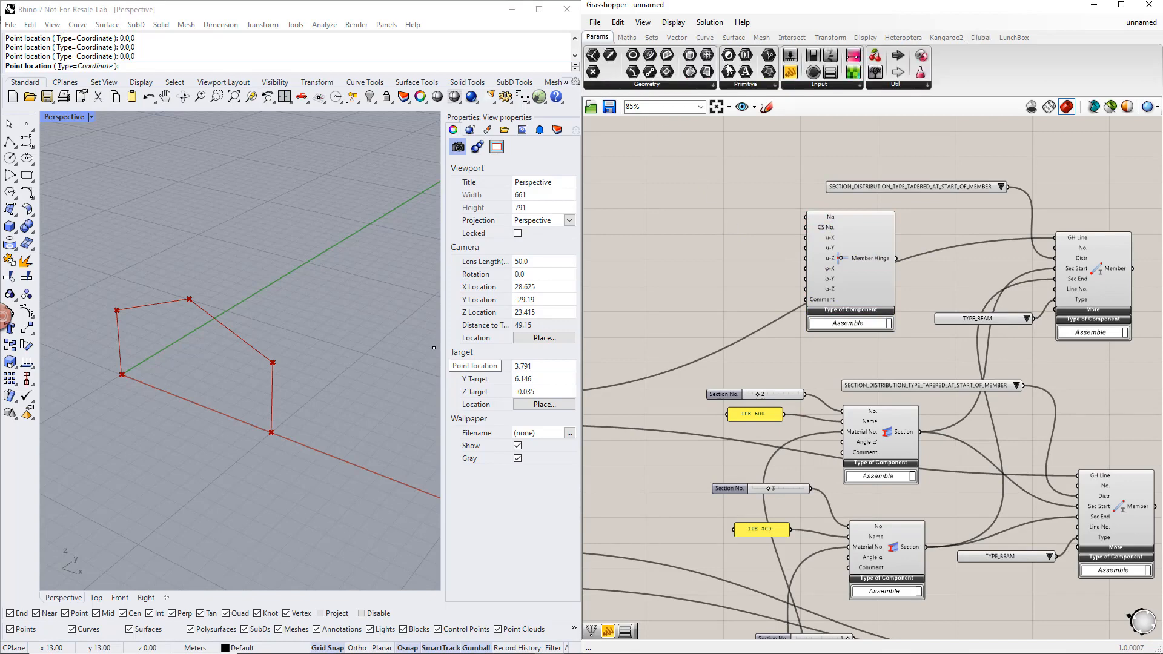
left_click_drag(791, 72, 734, 290)
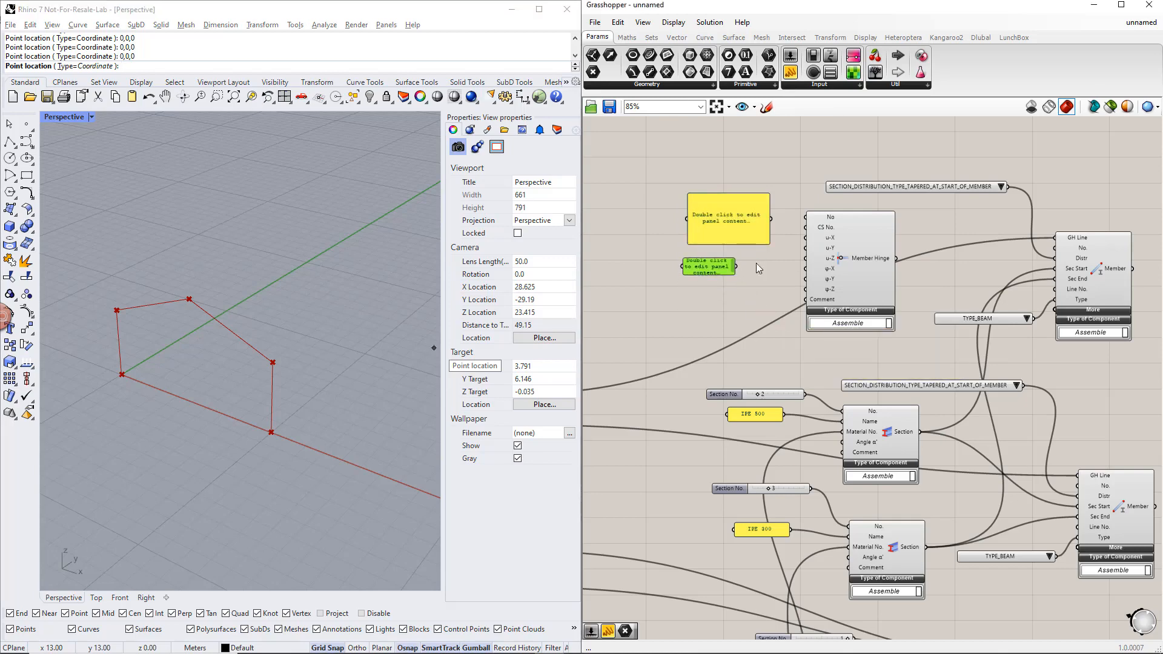
left_click_drag(767, 244, 743, 223)
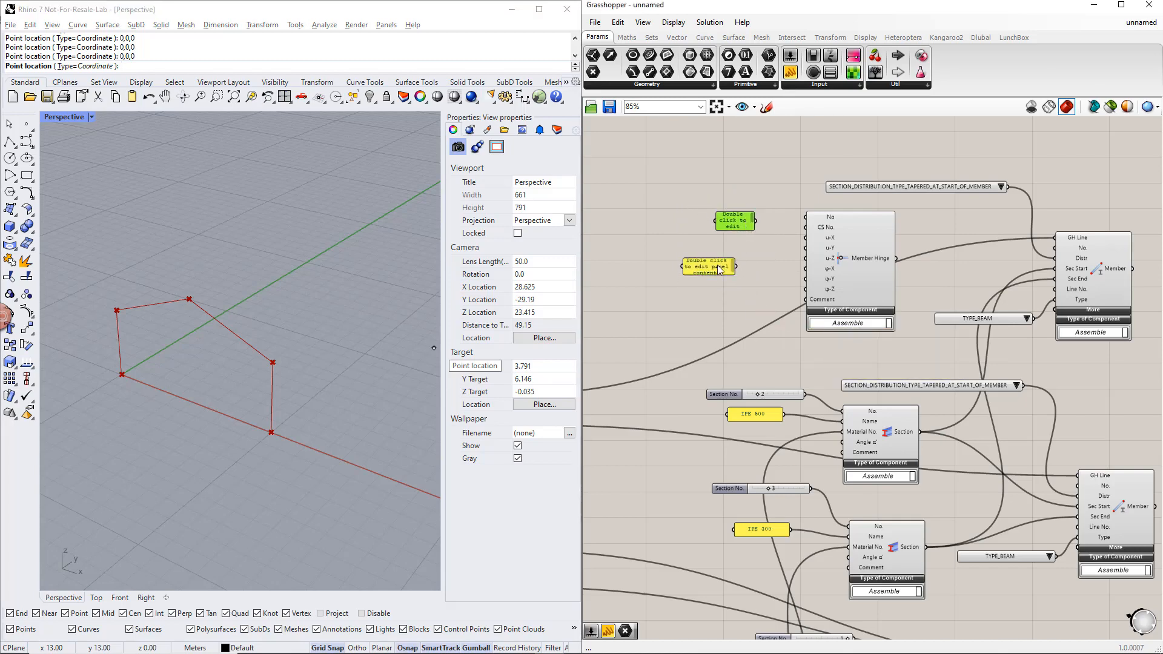
left_click_drag(717, 265, 745, 259)
Step: Set the panels to 1 and inf, wiring 1 to the hinge's No input and inf to u-X, u-Y, u-Z and φ-X
double_click(732, 221)
type("1")
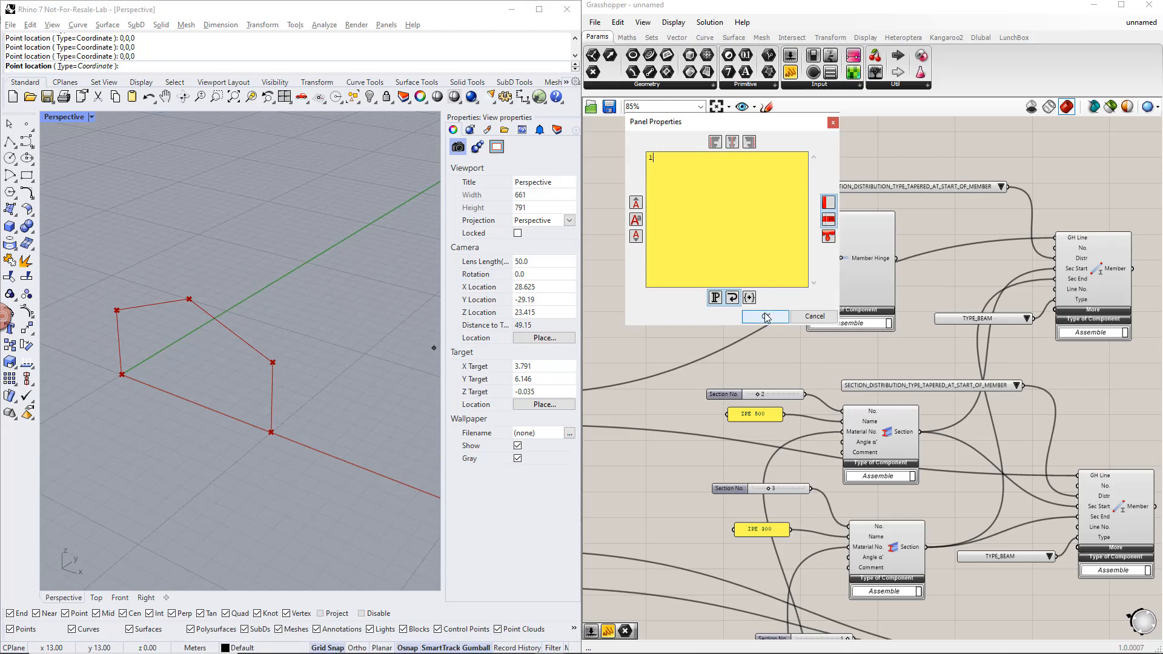
left_click(782, 318)
double_click(743, 263)
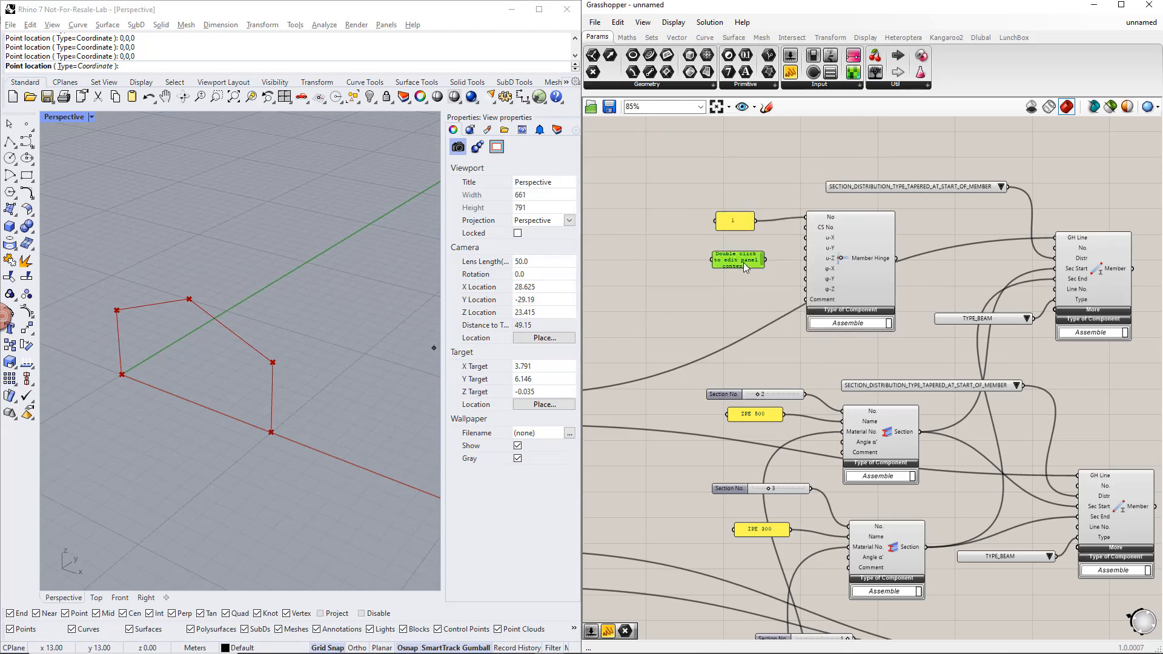
type("inf")
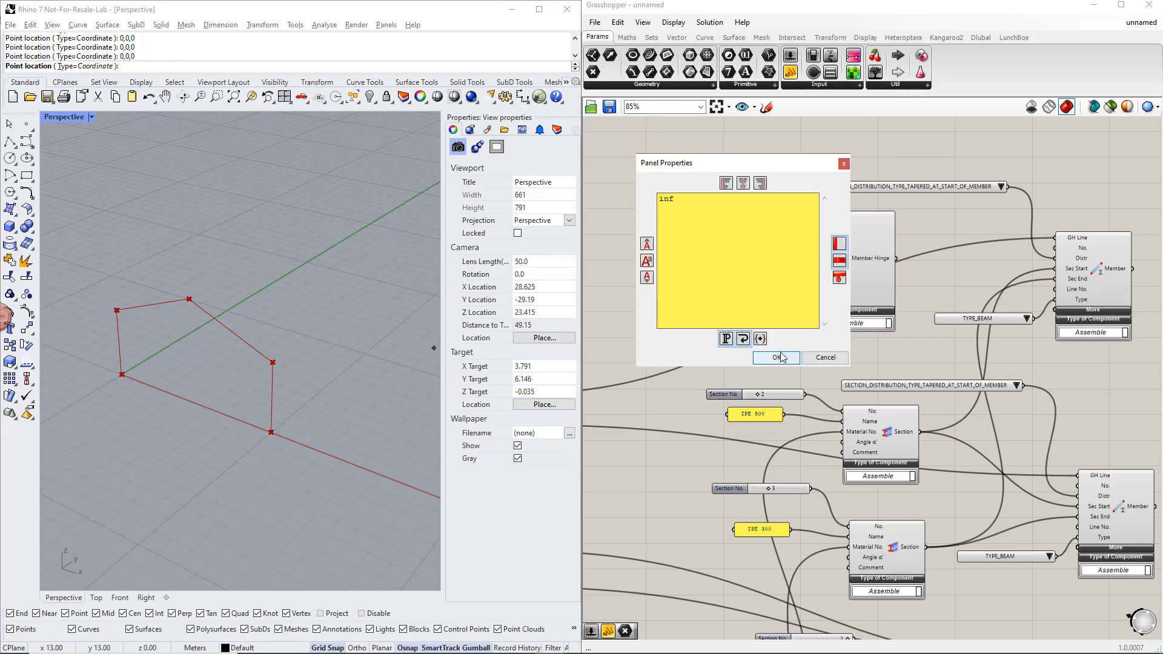
left_click(777, 358)
left_click_drag(767, 260, 806, 269)
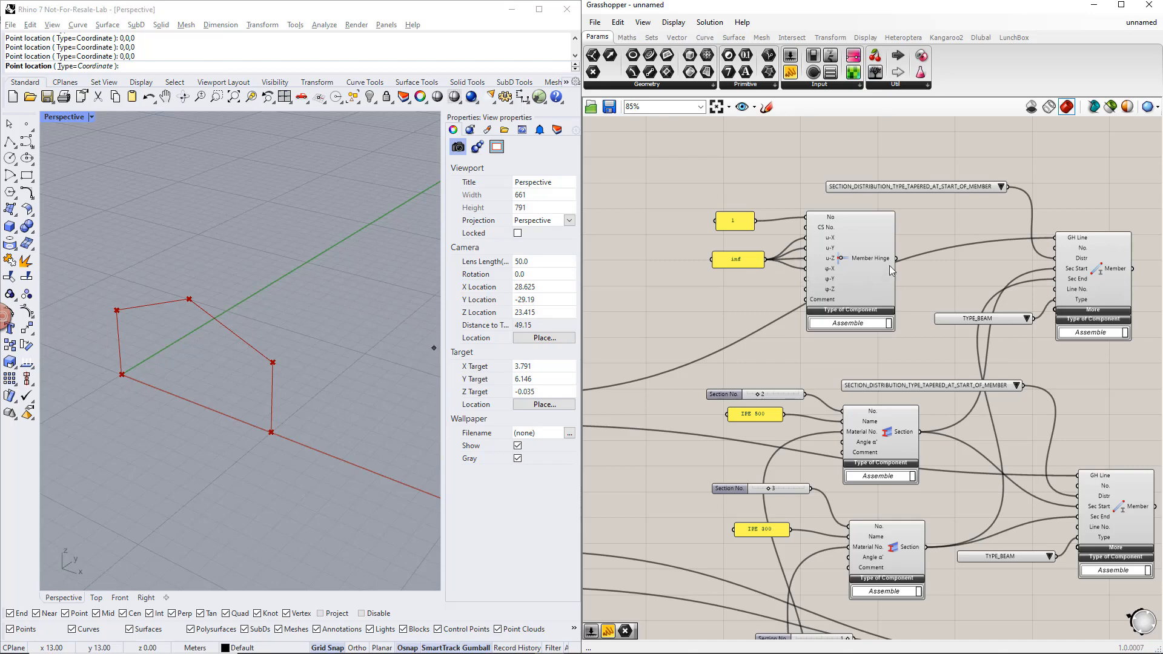
Step: Expand the duplicated Member's additional inputs and connect the Member Hinge to its Hinge End input
left_click(1081, 313)
left_click_drag(1098, 285, 1099, 238)
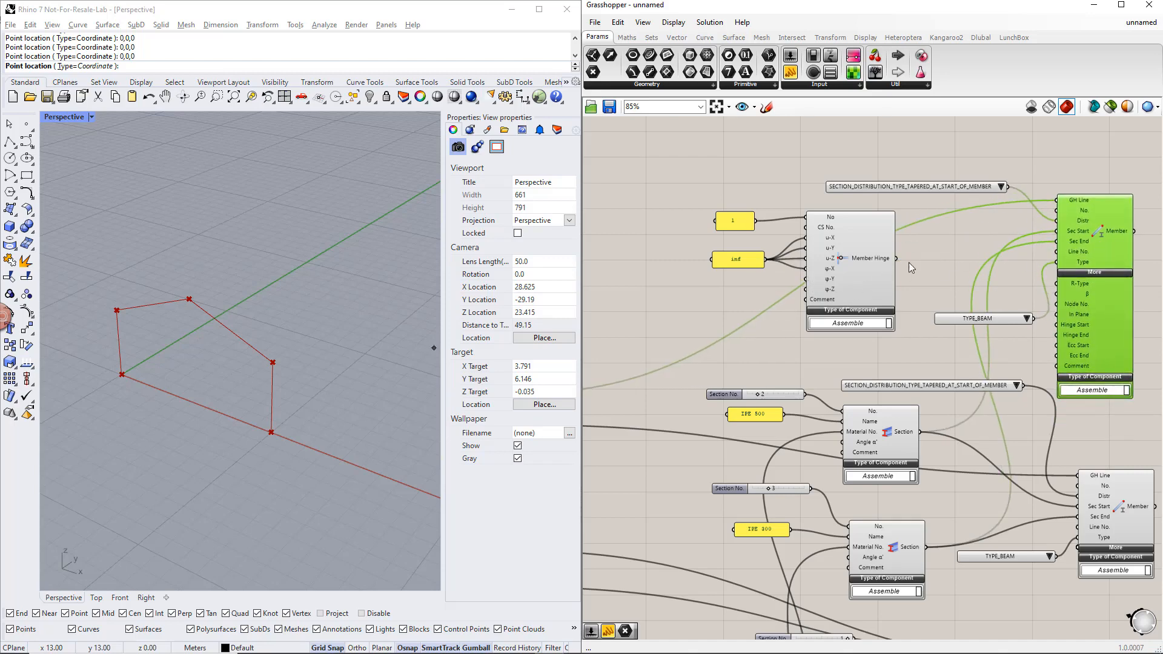
left_click_drag(952, 272, 1057, 335)
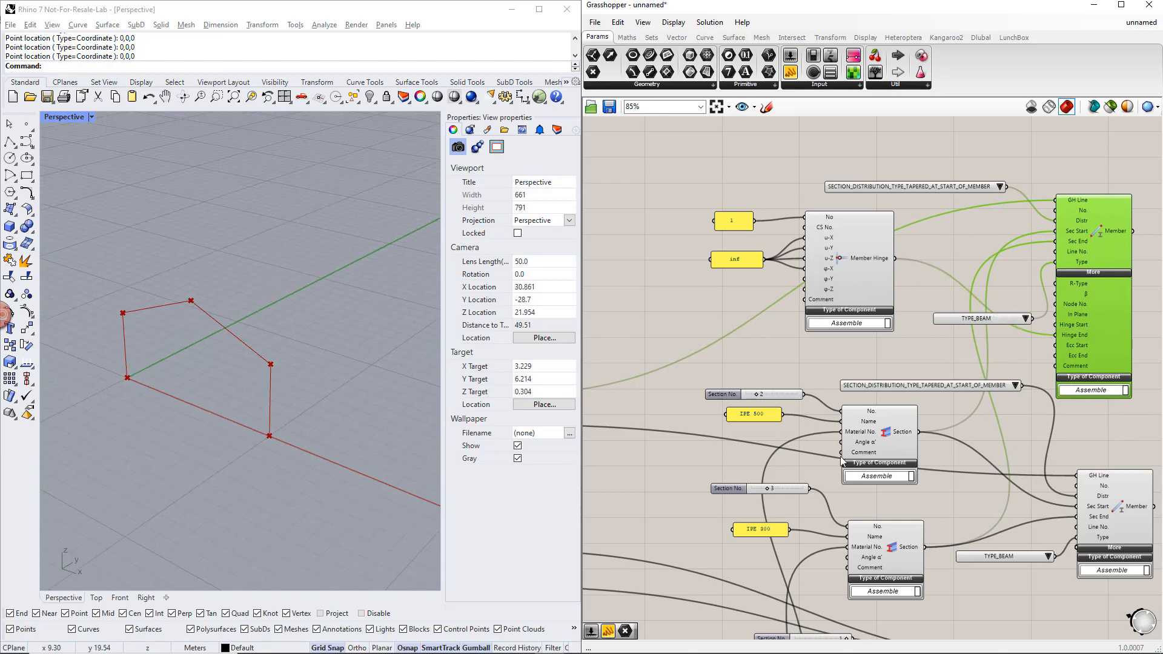
Step: Add a Nodal Support component in the free area below the frame's base point definition
right_click_drag(692, 522, 1071, 404)
right_click_drag(778, 544, 1086, 451)
right_click_drag(823, 533, 895, 524)
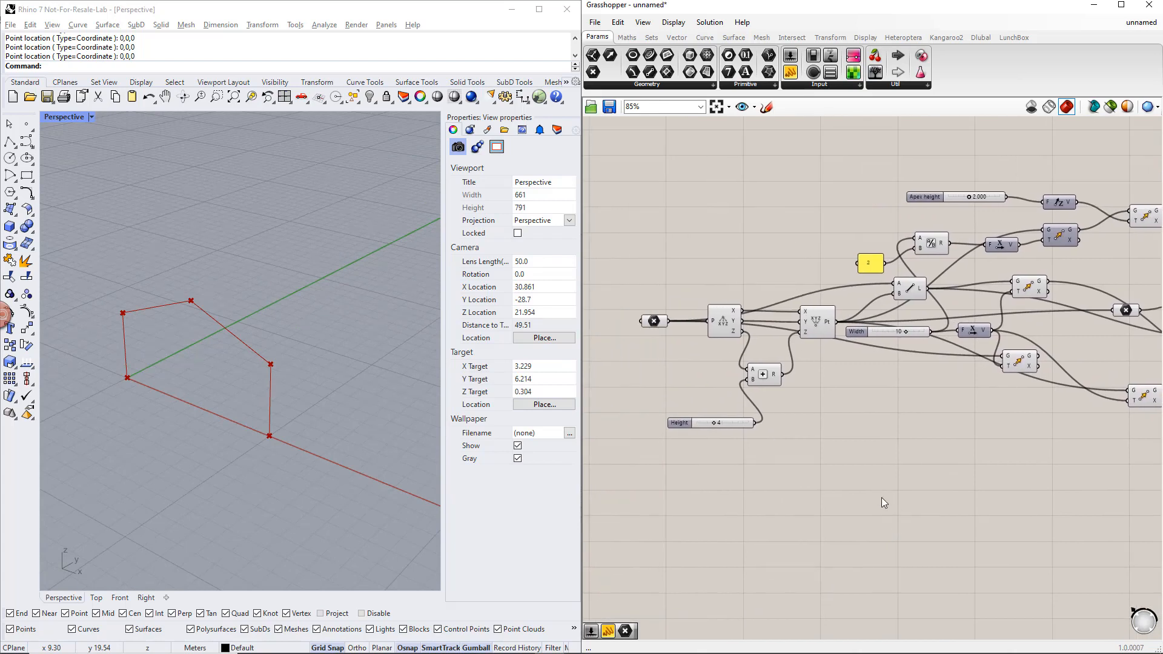
double_click(883, 498)
type("NOD")
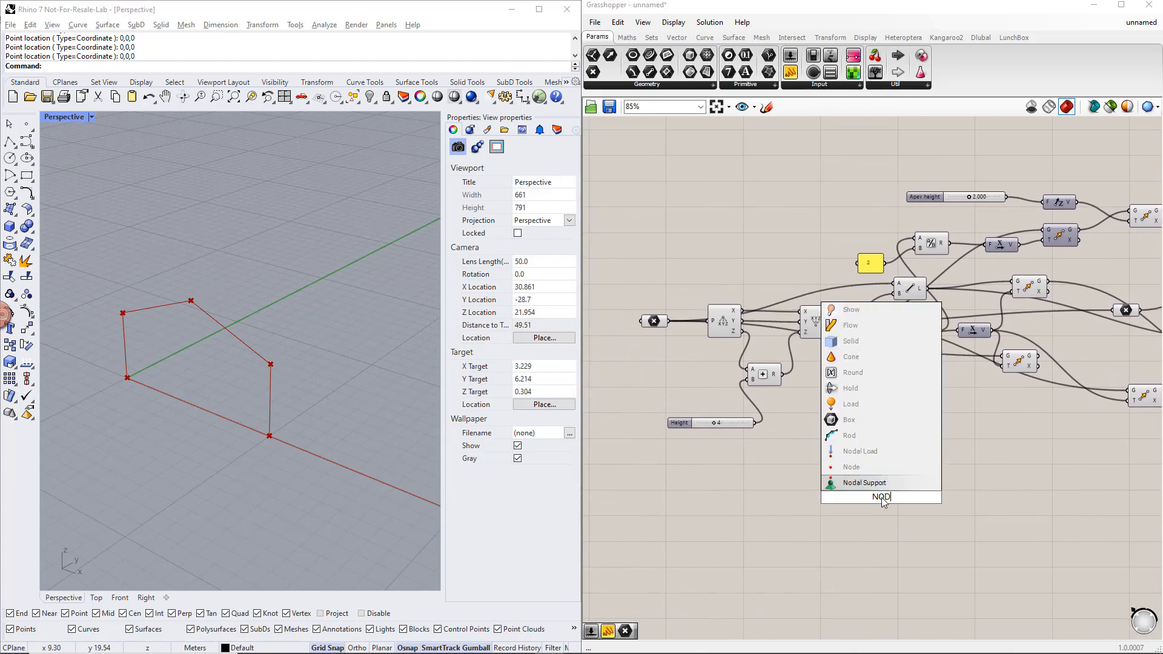
type("AL")
left_click(874, 469)
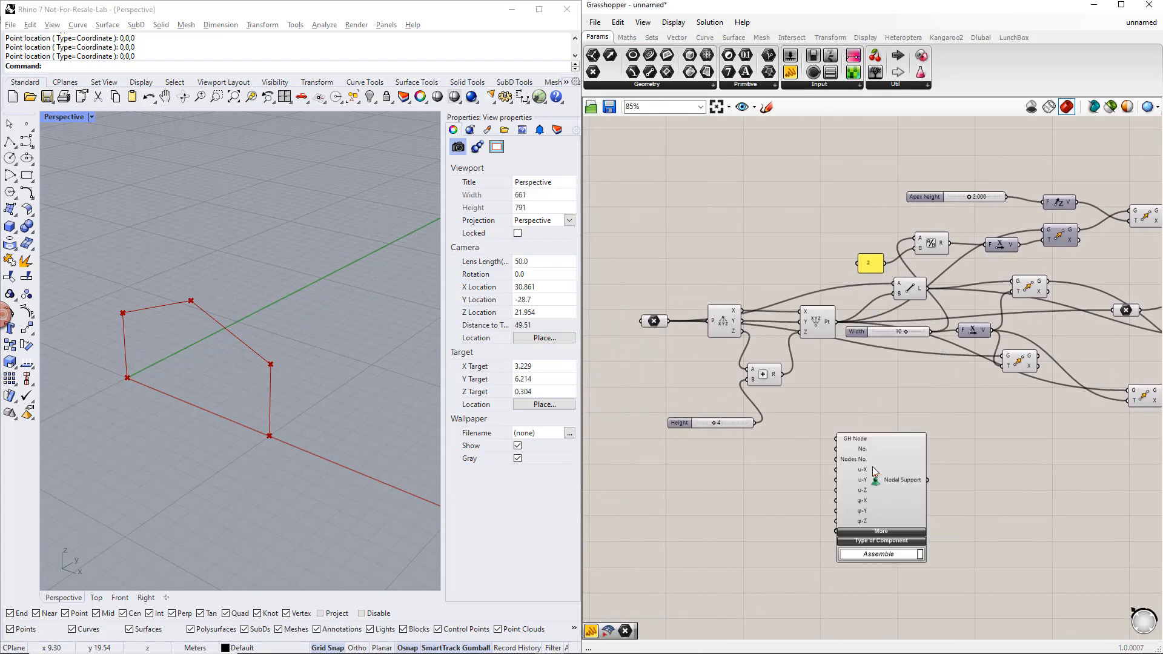
Step: Connect the origin point and the moved second base point to the Nodal Support's GH Node input and shift the component aside
left_click(657, 323)
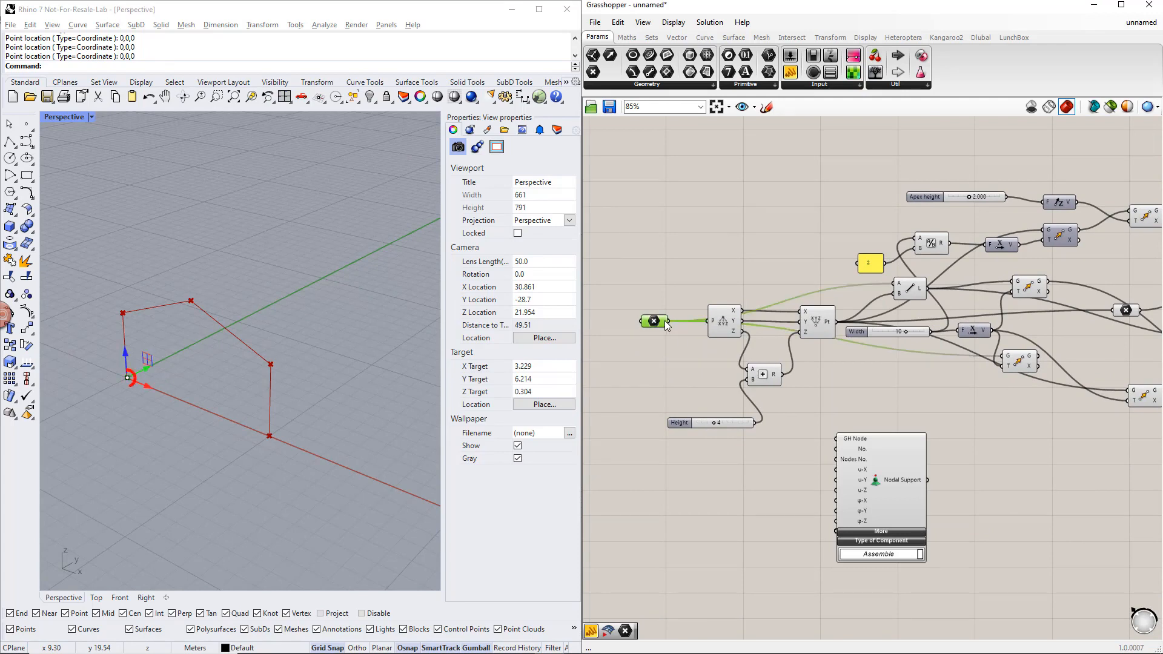
left_click_drag(669, 322, 836, 439)
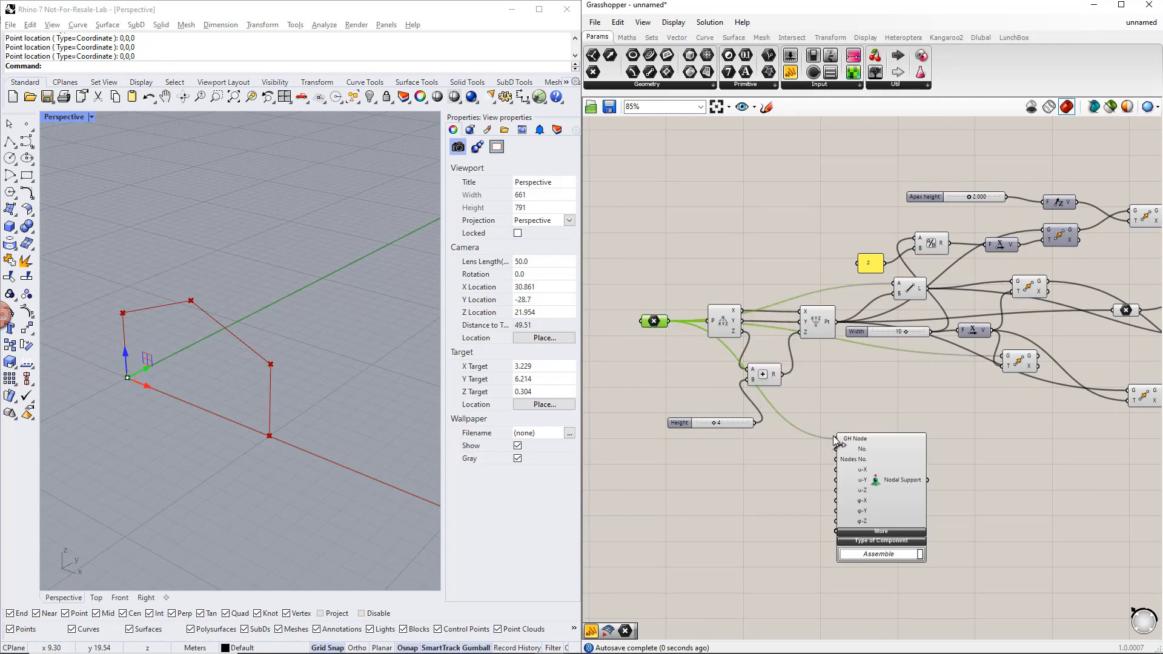
left_click(1018, 362)
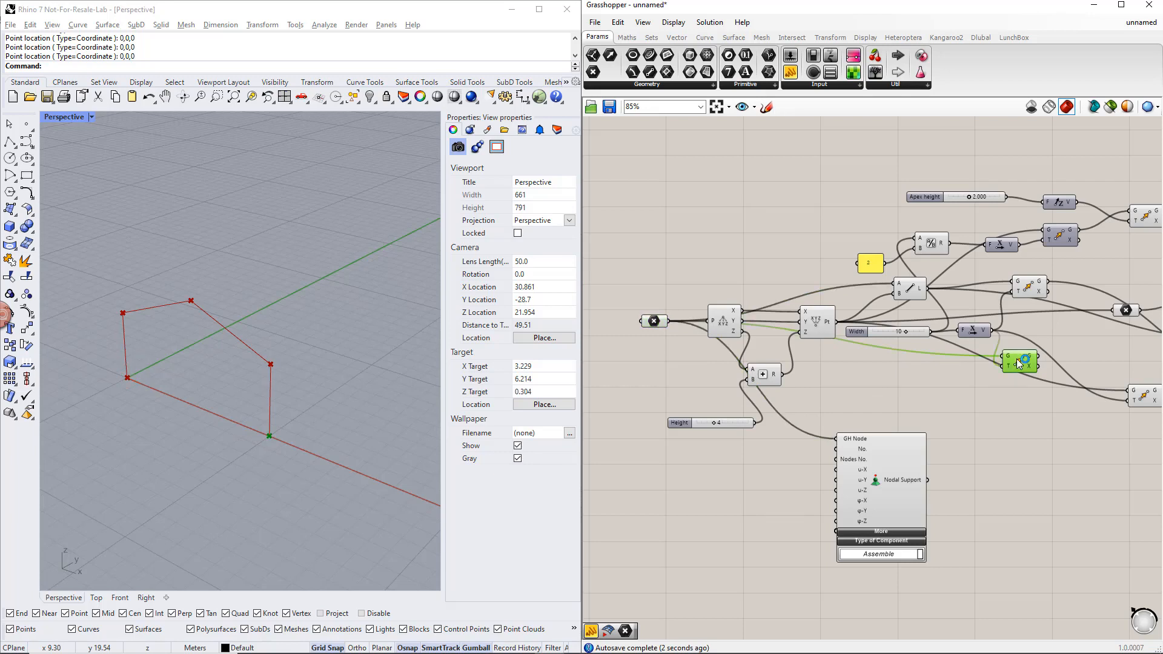
left_click_drag(1038, 358, 974, 477)
left_click(855, 483)
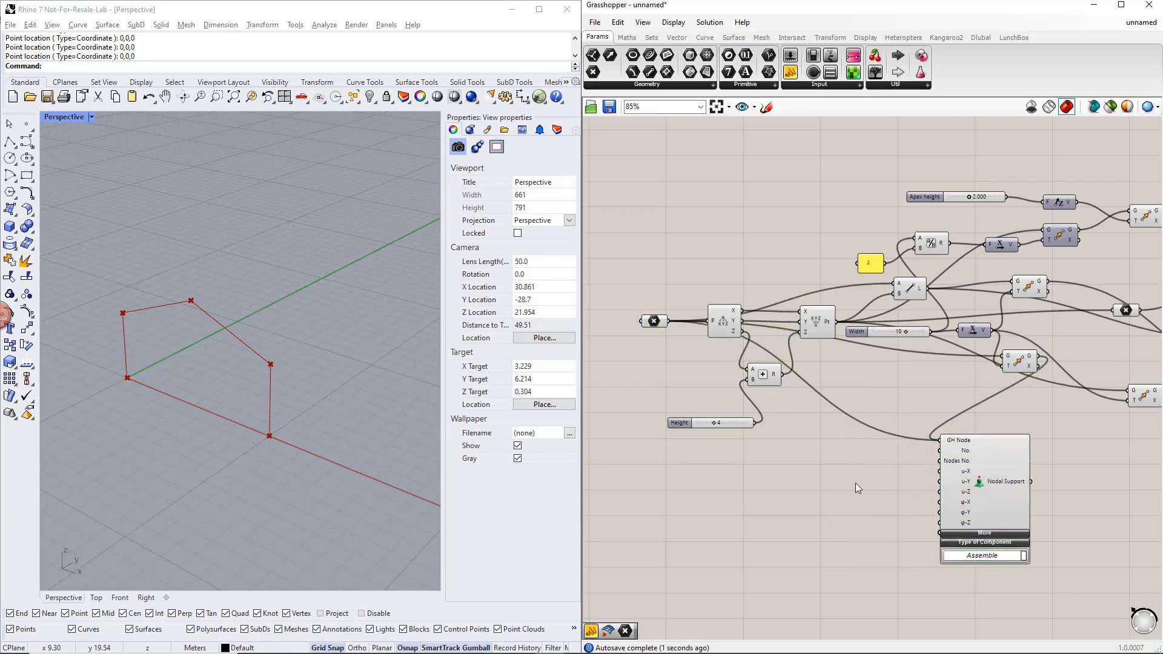
Step: Create a panel containing inf and connect it to the Nodal Support's u-X, u-Y, u-Z and φ-Z inputs
double_click(871, 493)
type("//")
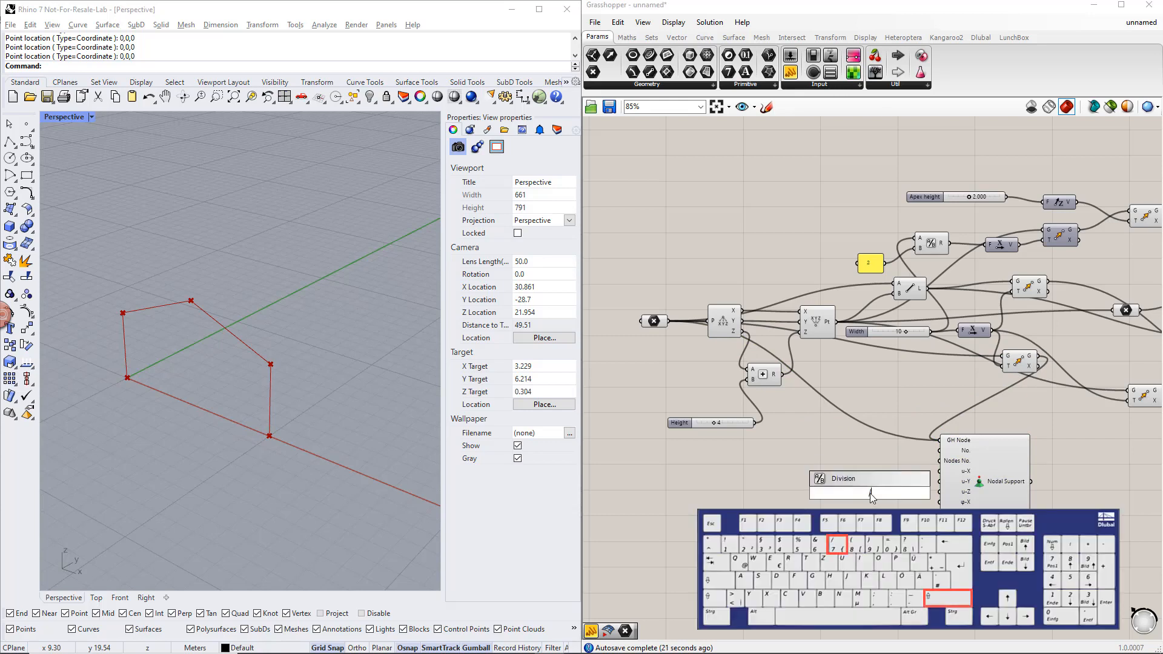
type("inf")
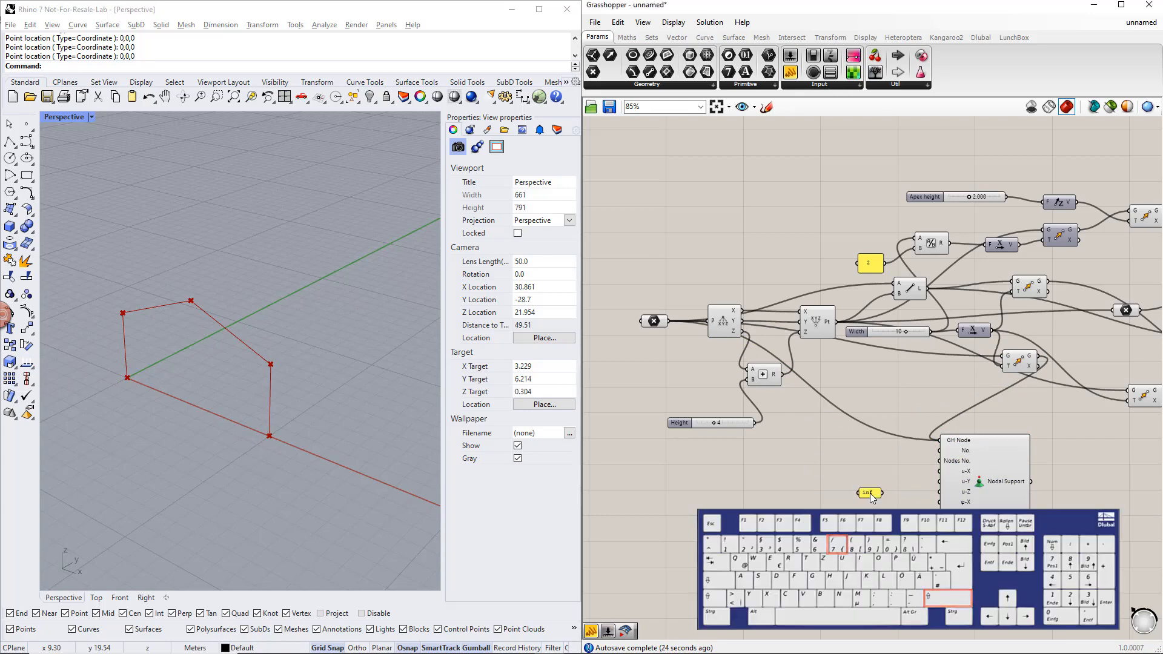
key("Return")
left_click_drag(884, 492, 940, 472)
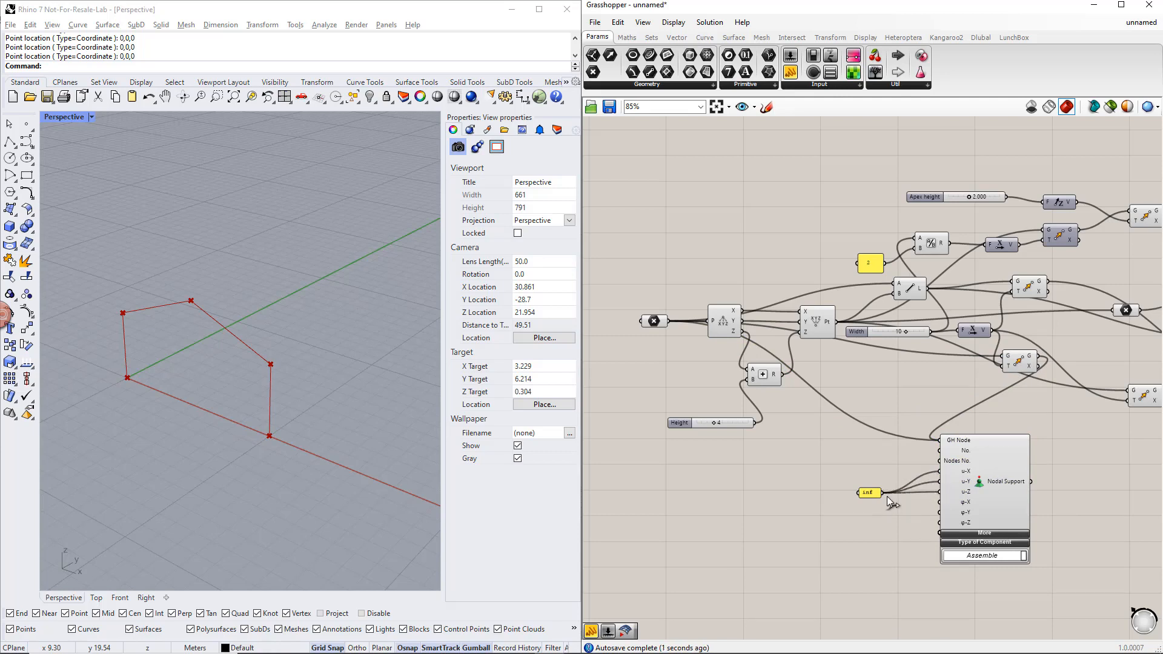
left_click_drag(883, 493, 940, 522)
Step: Group the Nodal Support with its inf panel and move the group below the column Member
left_click_drag(1046, 603, 853, 427)
key("ctrl+g")
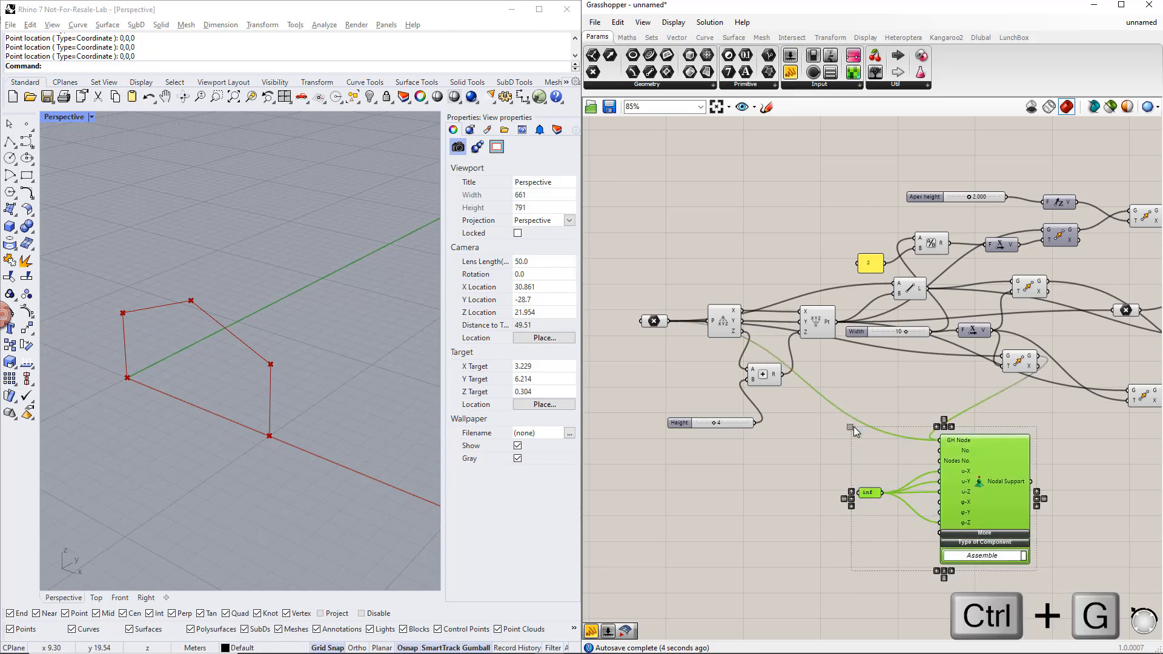
scroll(853, 427, "down", 3)
right_click_drag(1059, 520, 848, 488)
scroll(850, 488, "down", 1)
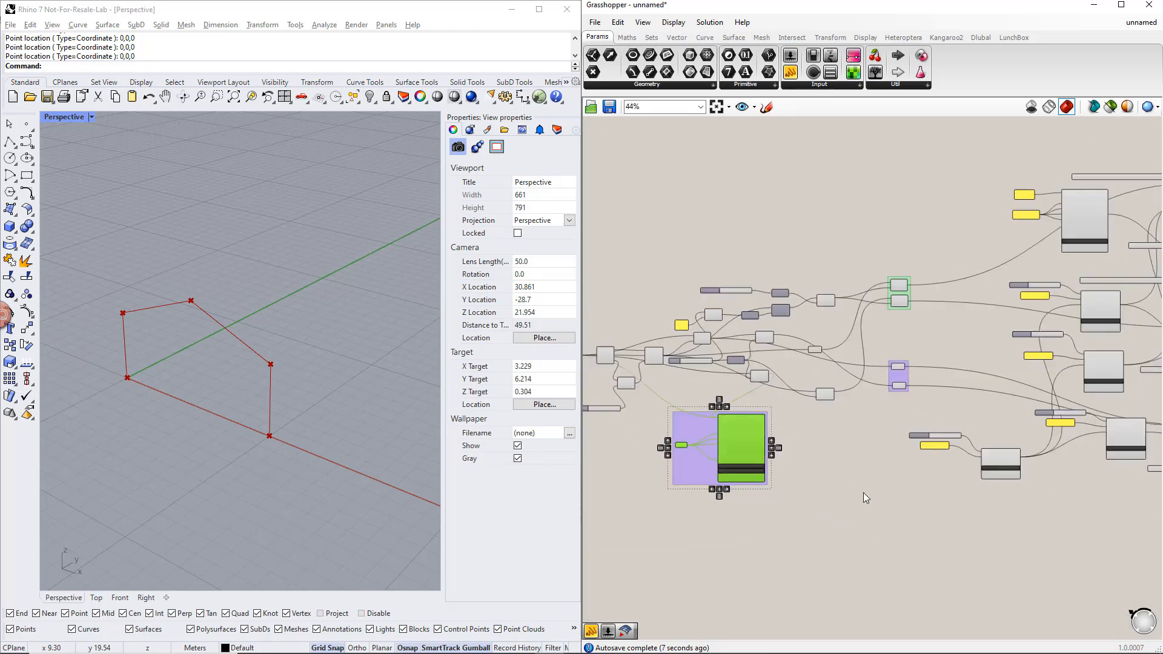
right_click_drag(912, 507, 819, 496)
scroll(816, 496, "down", 2)
left_click(676, 471)
left_click_drag(677, 469, 1029, 528)
left_click(793, 539)
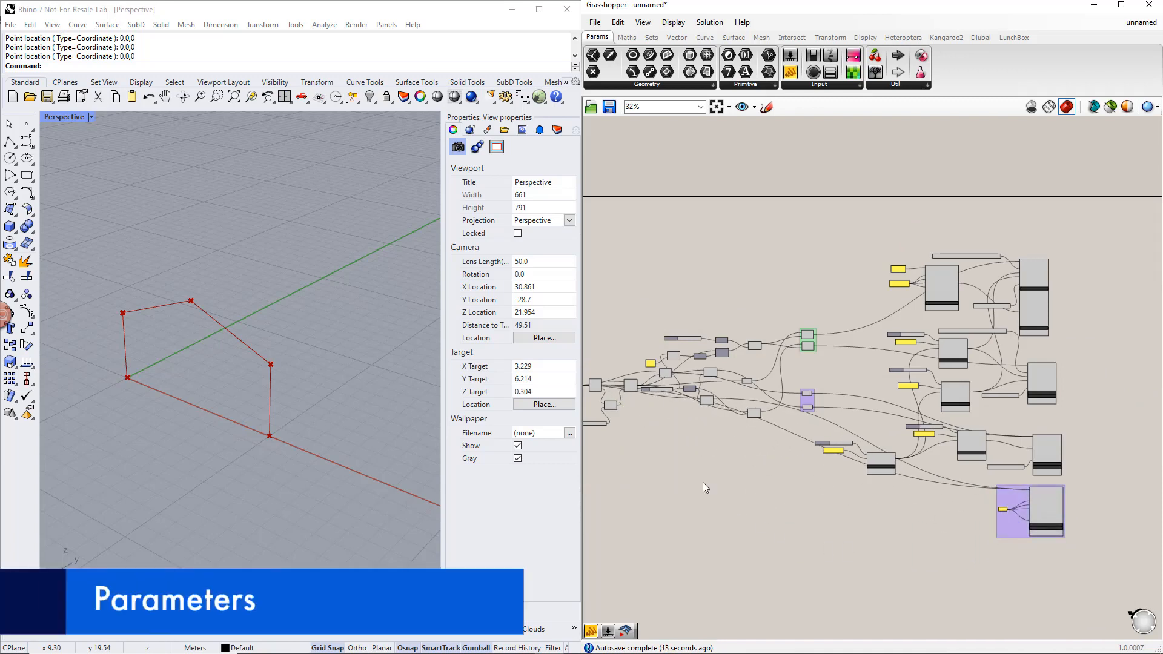
Step: Gather the Height, Width and Apex height sliders in a stack in front of the origin point parameter
right_click_drag(705, 482, 893, 509)
scroll(800, 440, "up", 5)
right_click_drag(736, 433, 820, 442)
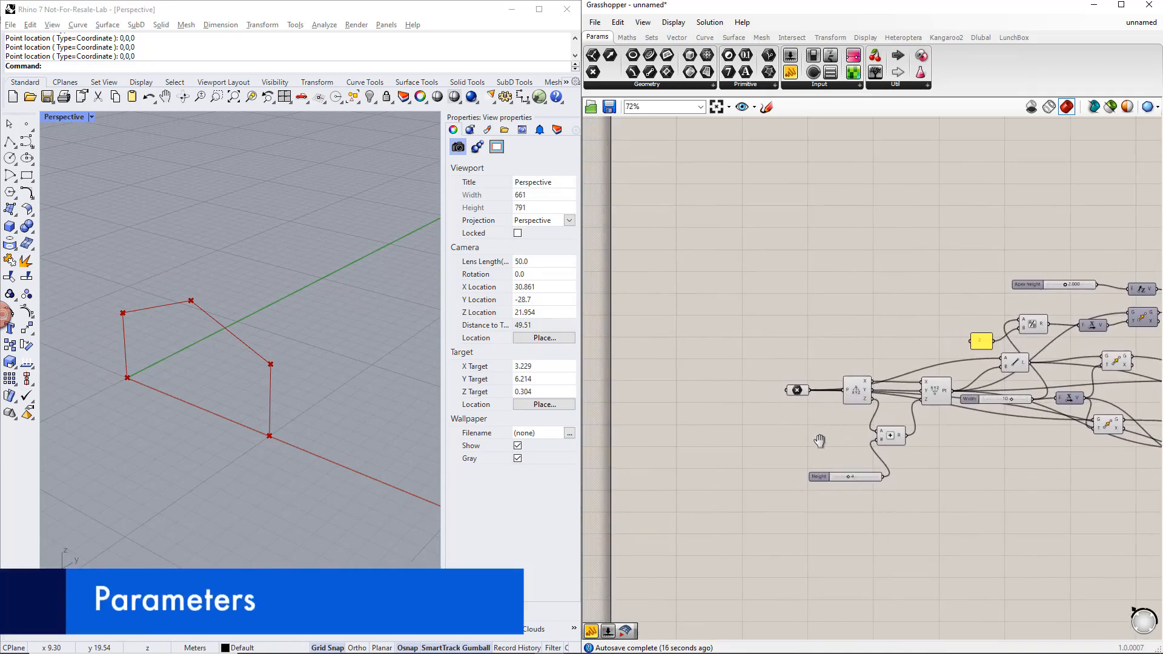
left_click_drag(818, 477, 672, 380)
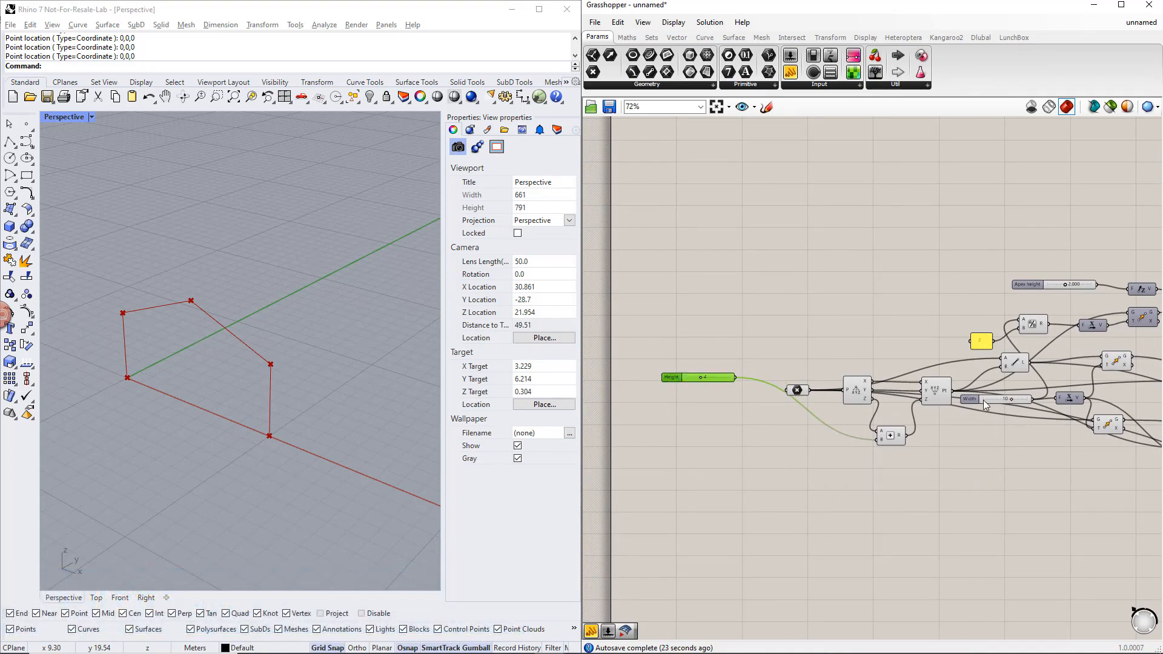
left_click_drag(983, 400, 685, 395)
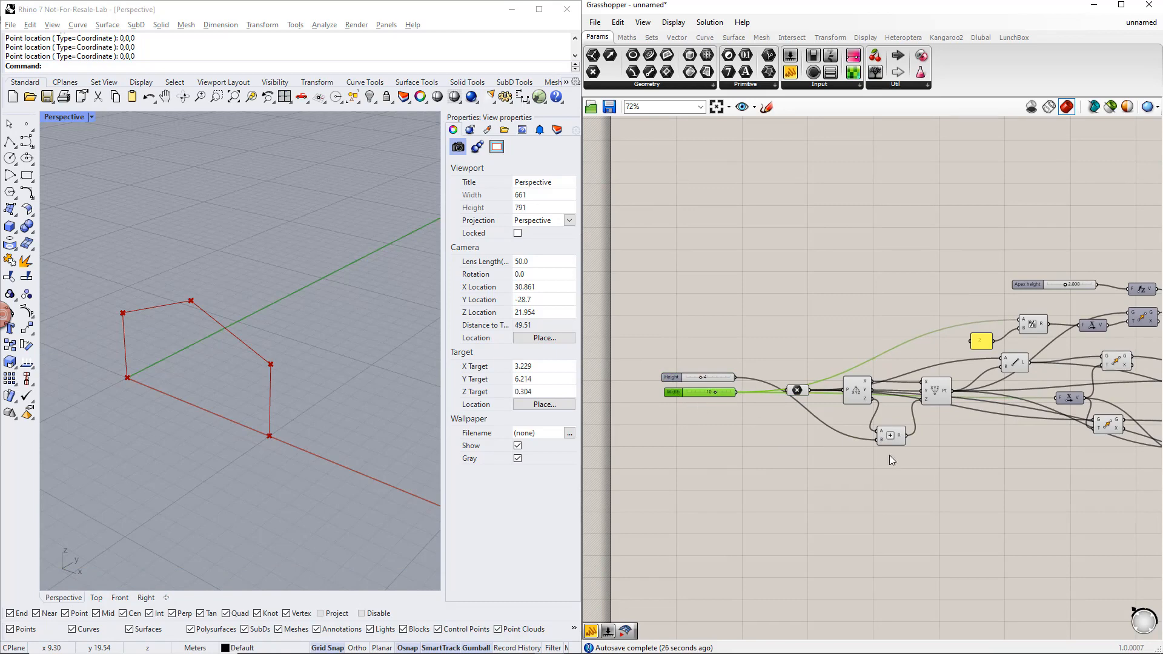
right_click_drag(976, 470, 947, 467)
left_click_drag(1001, 278, 654, 406)
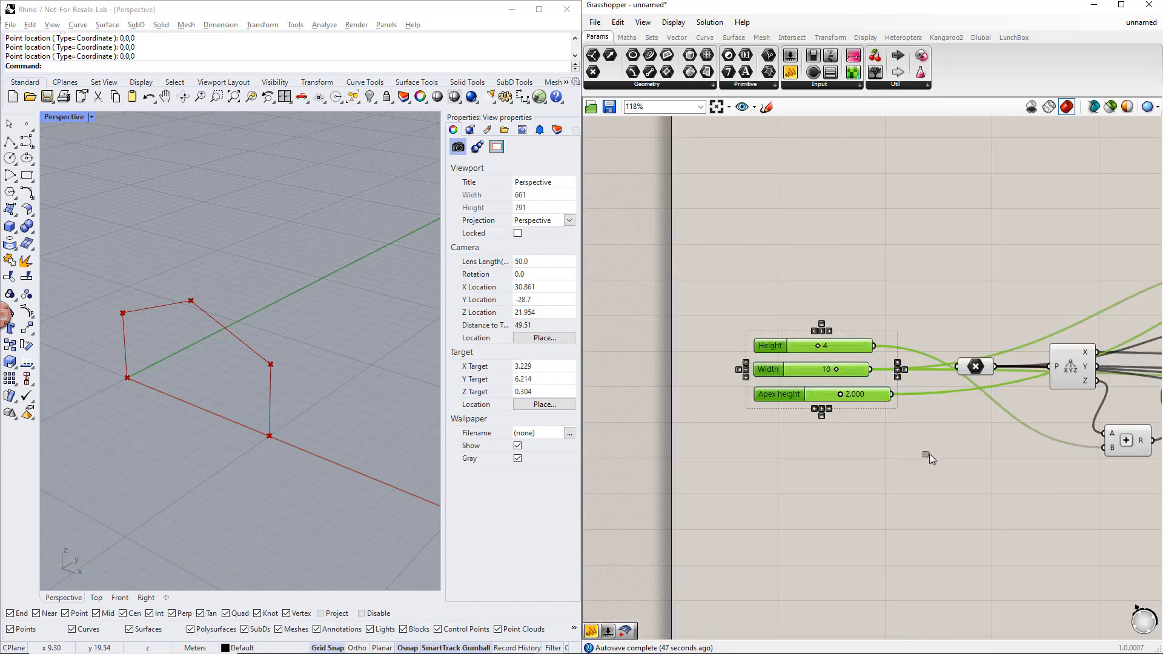
Step: Group the Height, Width and Apex height sliders under the name Parameters and set them to 6, 11 and 2.340
key("ctrl+g")
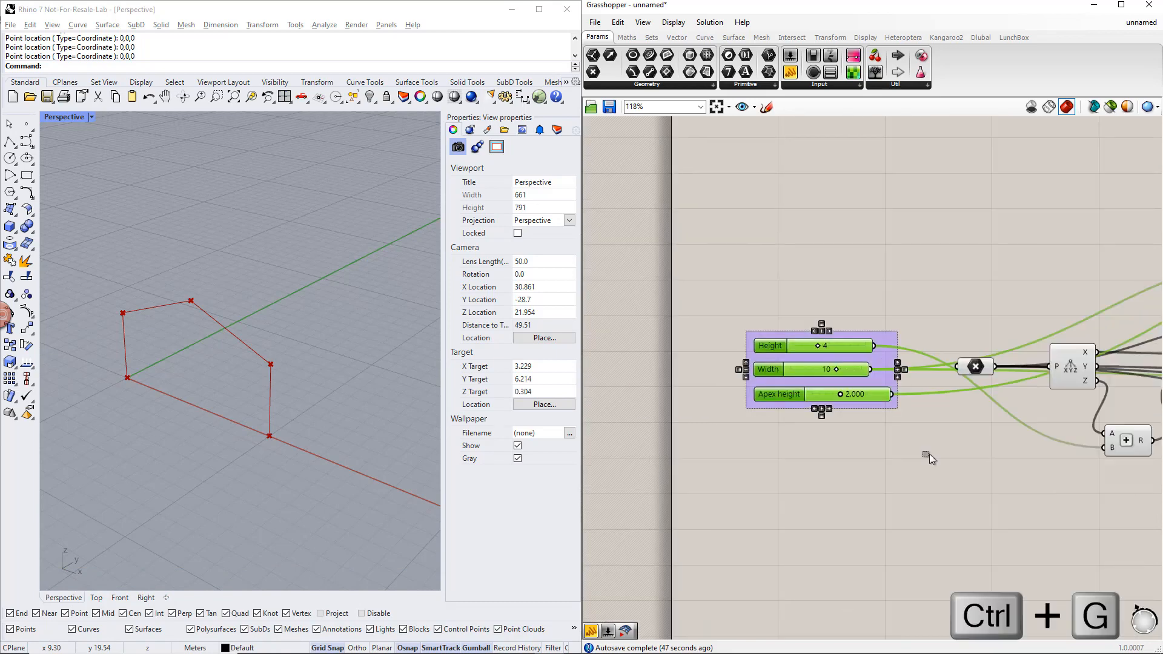
right_click(896, 361)
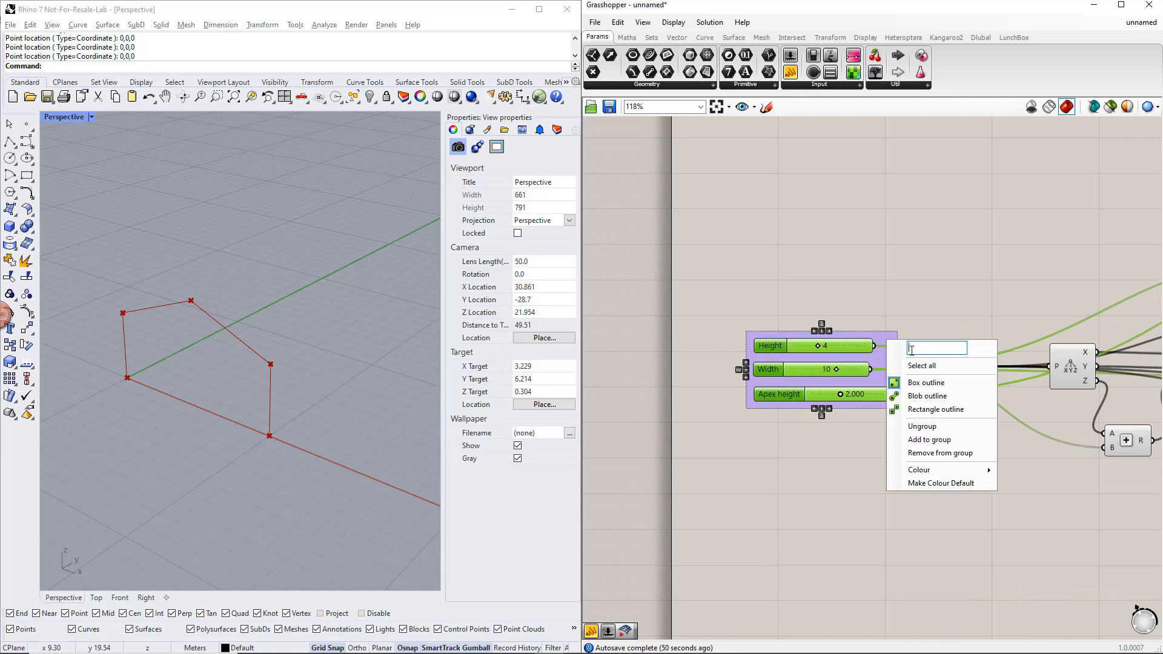
type("Parameters")
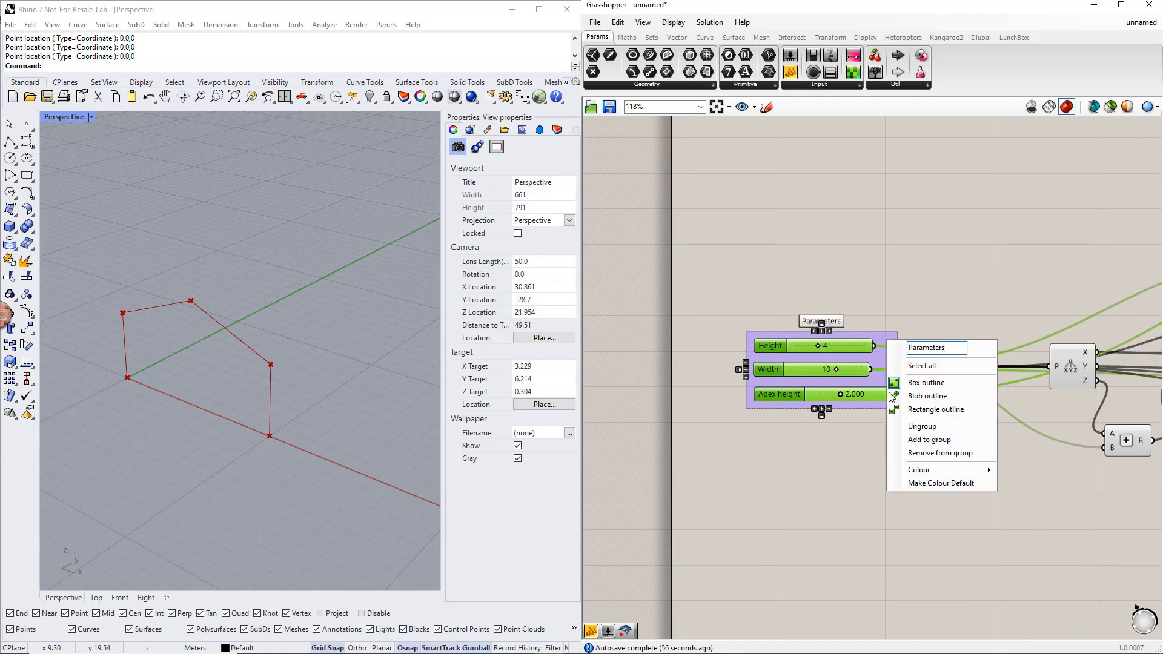
left_click(861, 446)
left_click_drag(818, 350, 846, 395)
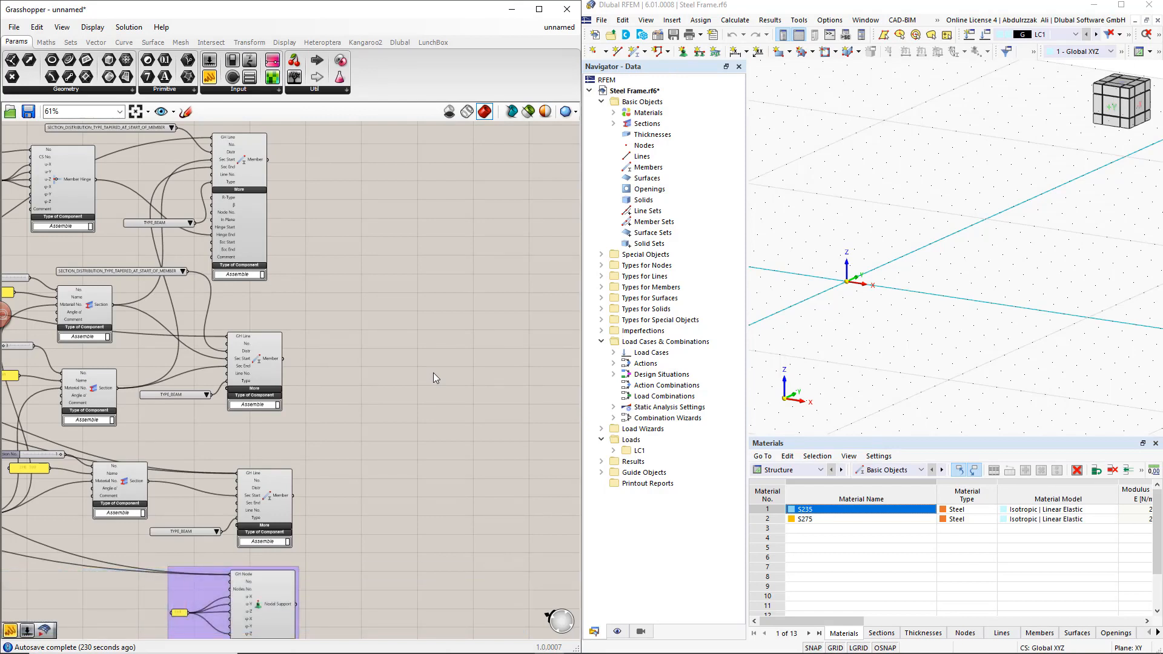
Step: Add an RFEM 6 Export Component in the free space beyond the Member components and expand its Additional inputs
double_click(433, 373)
type("0export")
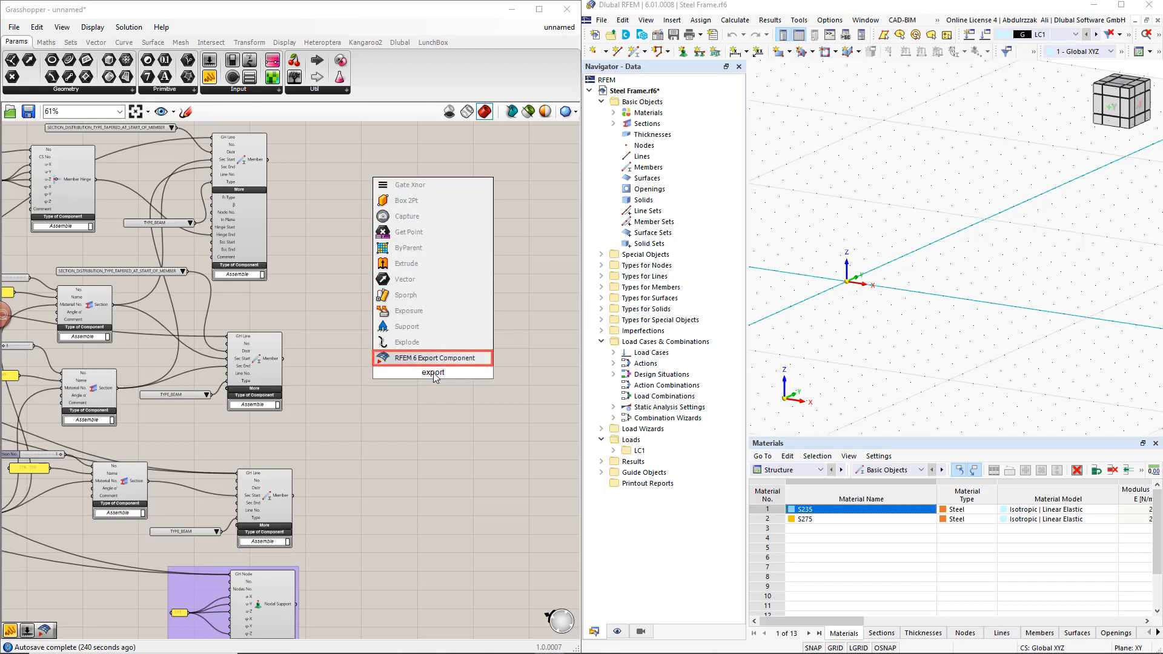
left_click(432, 360)
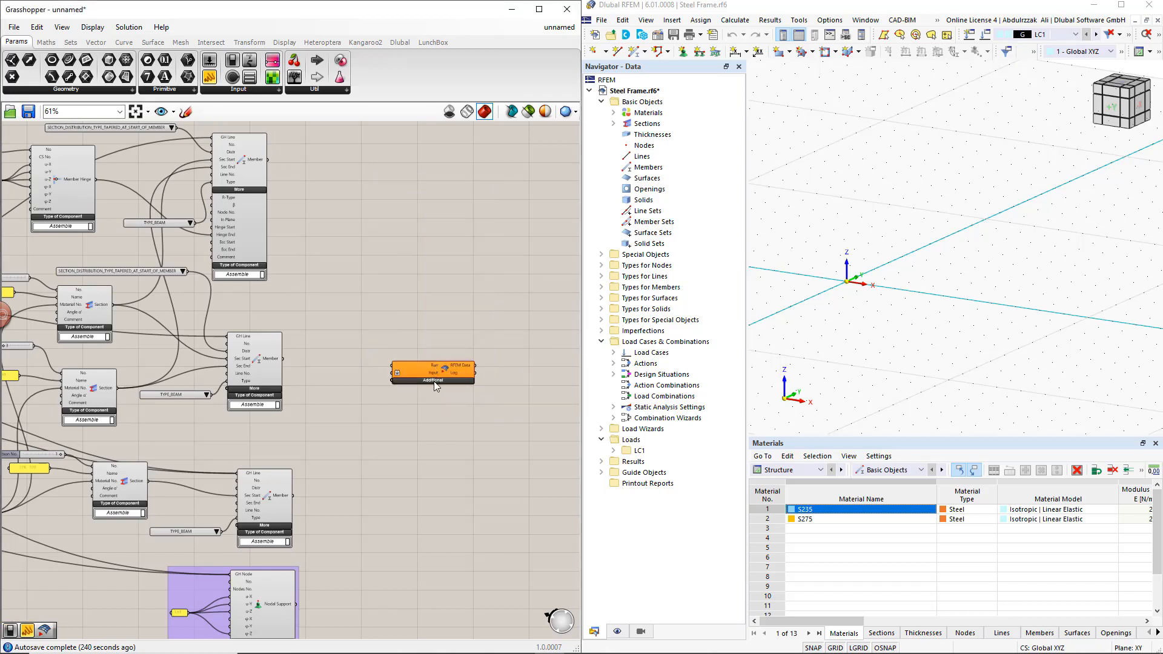
left_click(433, 381)
left_click_drag(444, 370, 497, 375)
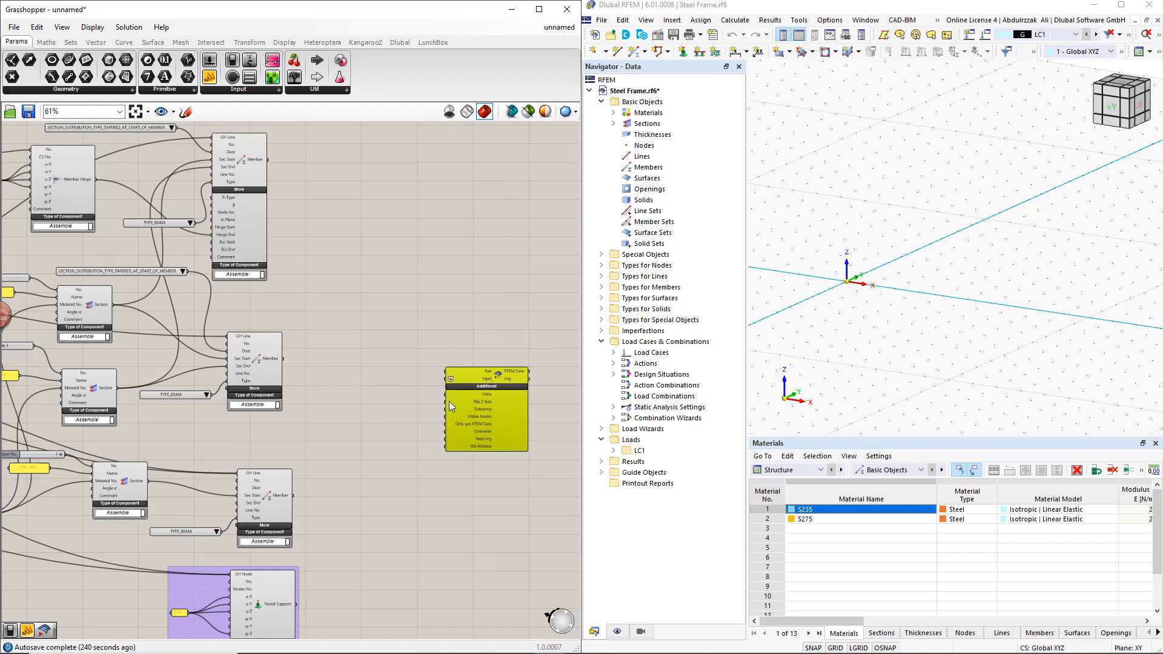
Step: Add Boolean Toggles for the export component's Run and Overwrite inputs and set the Overwrite toggle to True
double_click(394, 328)
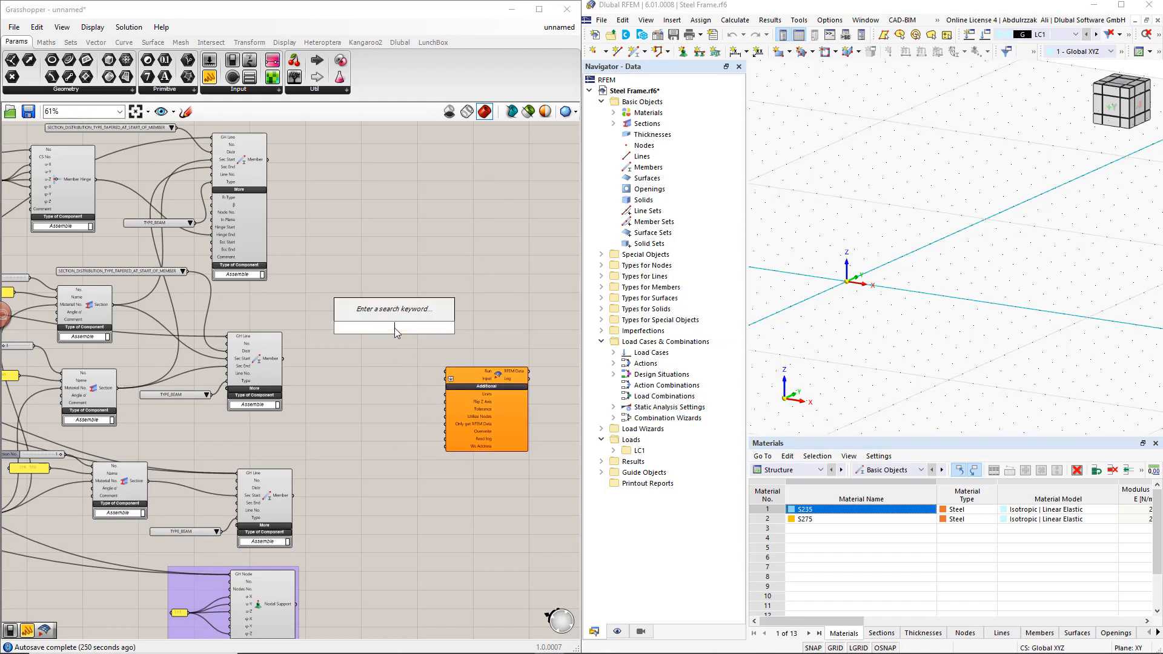
type("bool")
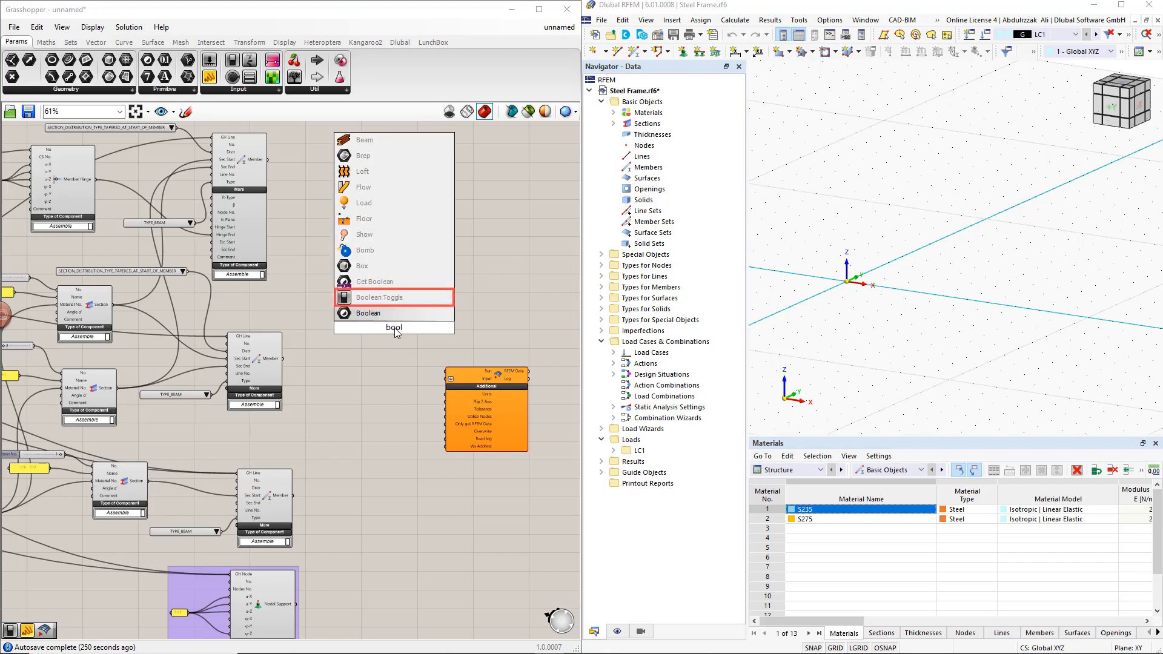
key("Return")
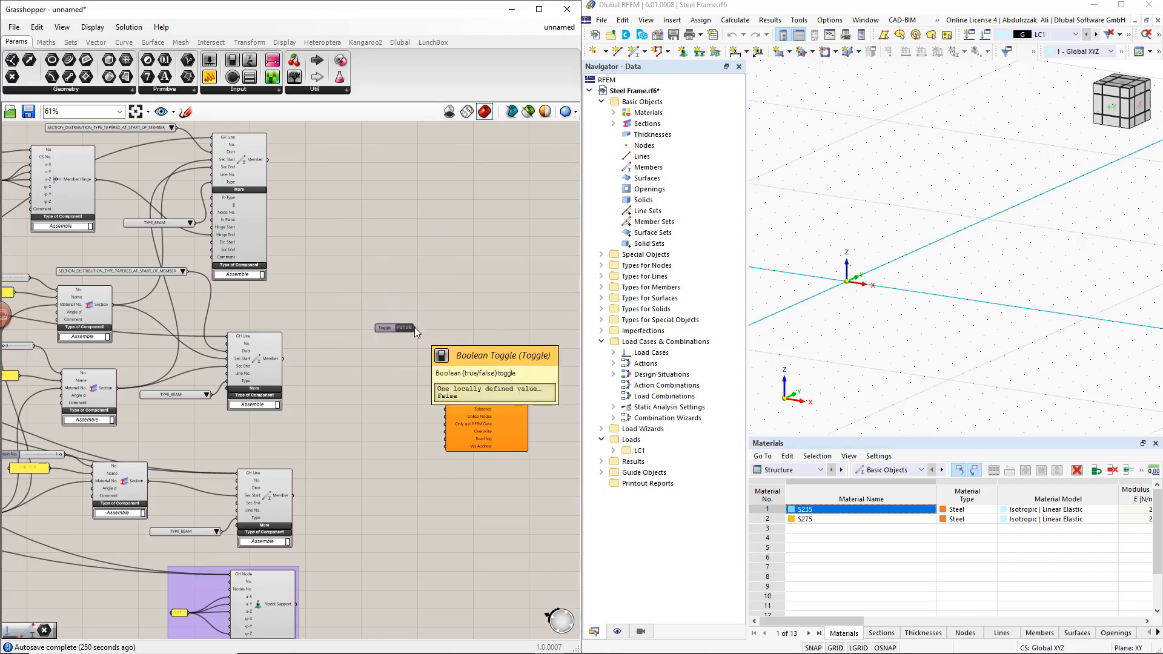
left_click_drag(419, 339, 448, 372)
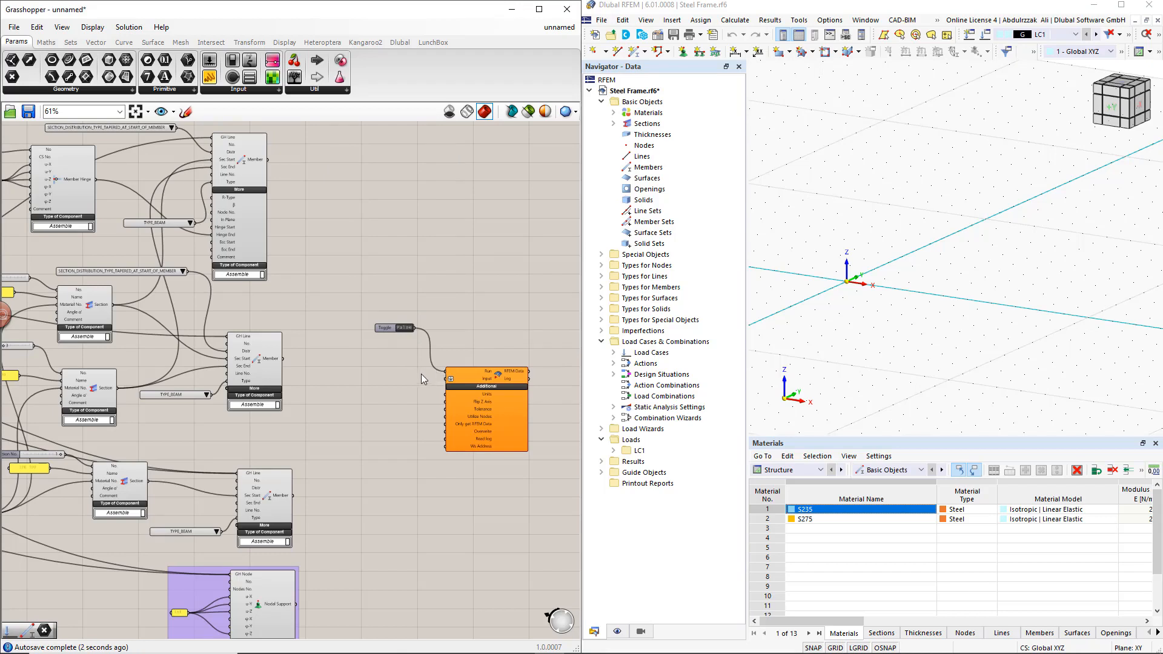
left_click_drag(387, 329, 446, 432)
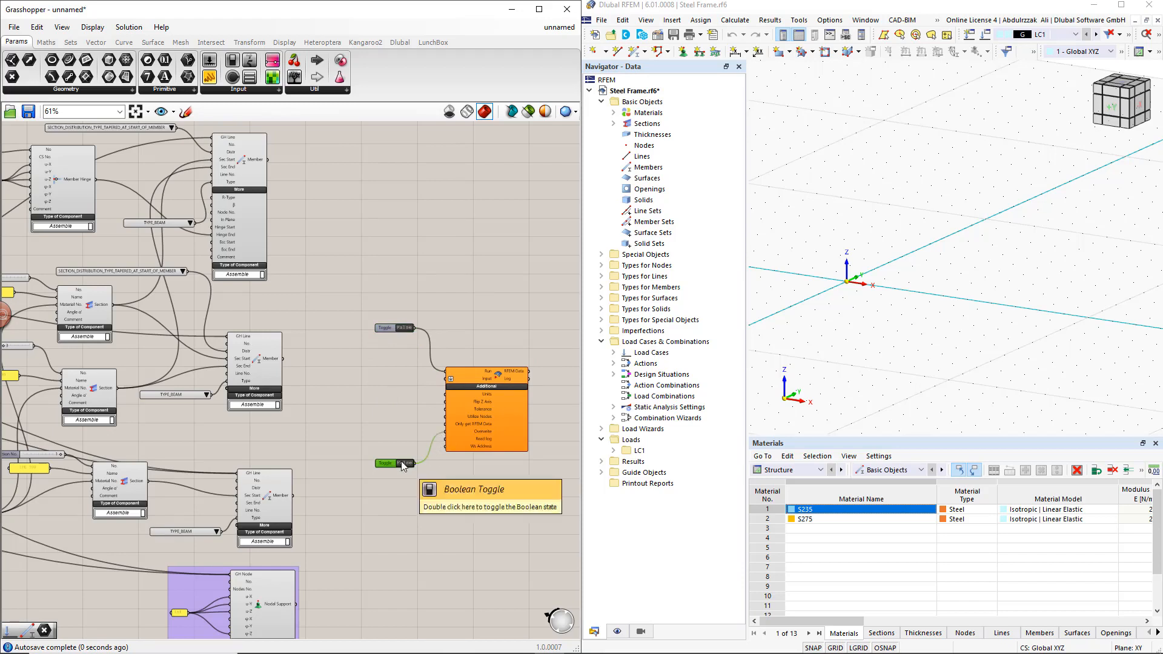
double_click(403, 463)
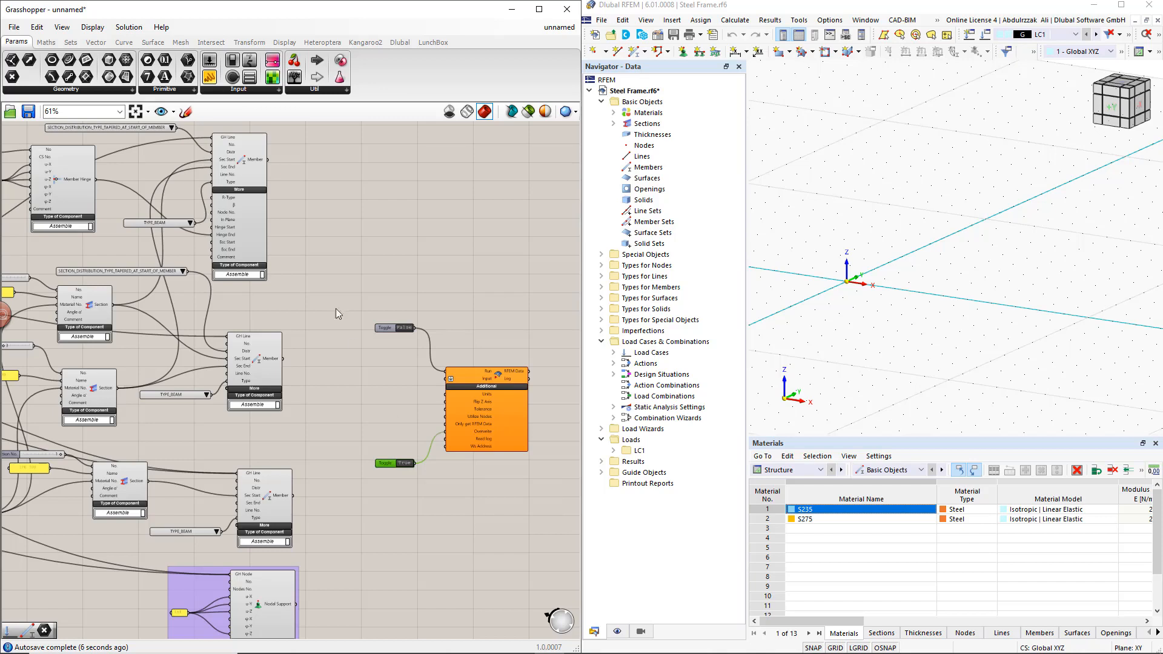
Step: Connect the Member Hinge, both tapered Members and their two Sections to the export component's Input
left_click_drag(96, 179, 447, 379)
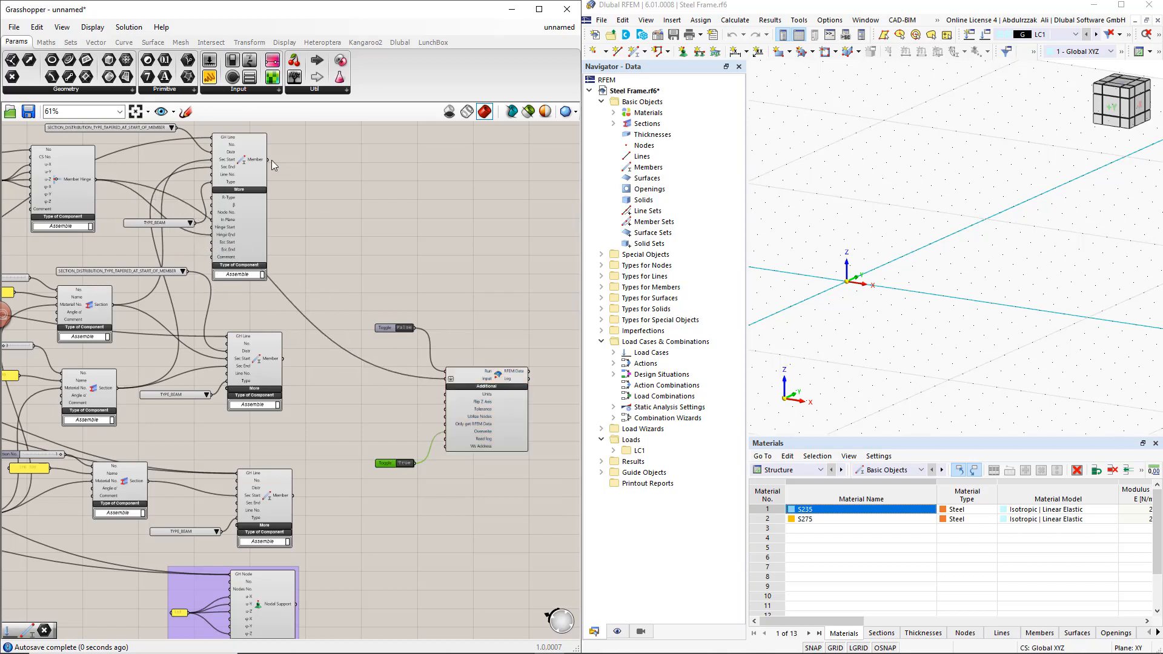
left_click_drag(267, 160, 447, 383, "shift")
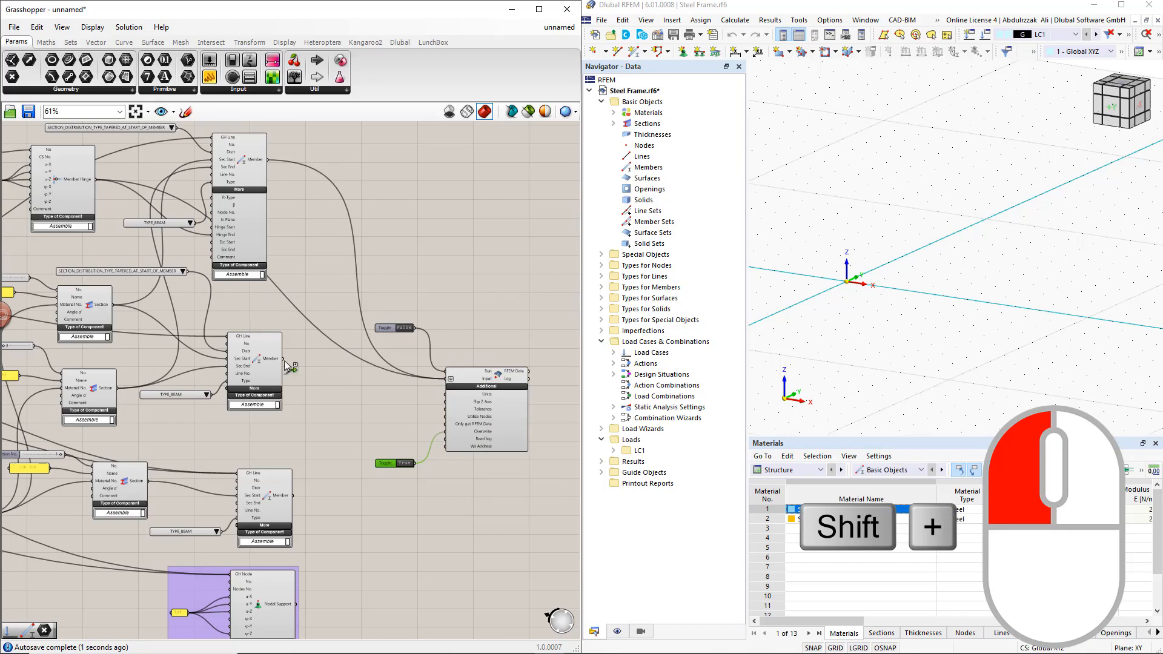
left_click_drag(285, 362, 446, 380, "shift")
left_click_drag(112, 305, 446, 380, "shift")
left_click_drag(117, 388, 447, 380, "shift")
Step: Add the Nodal Support, the column Member, its Section and the Material to the export component's Input
left_click_drag(296, 604, 446, 380, "shift")
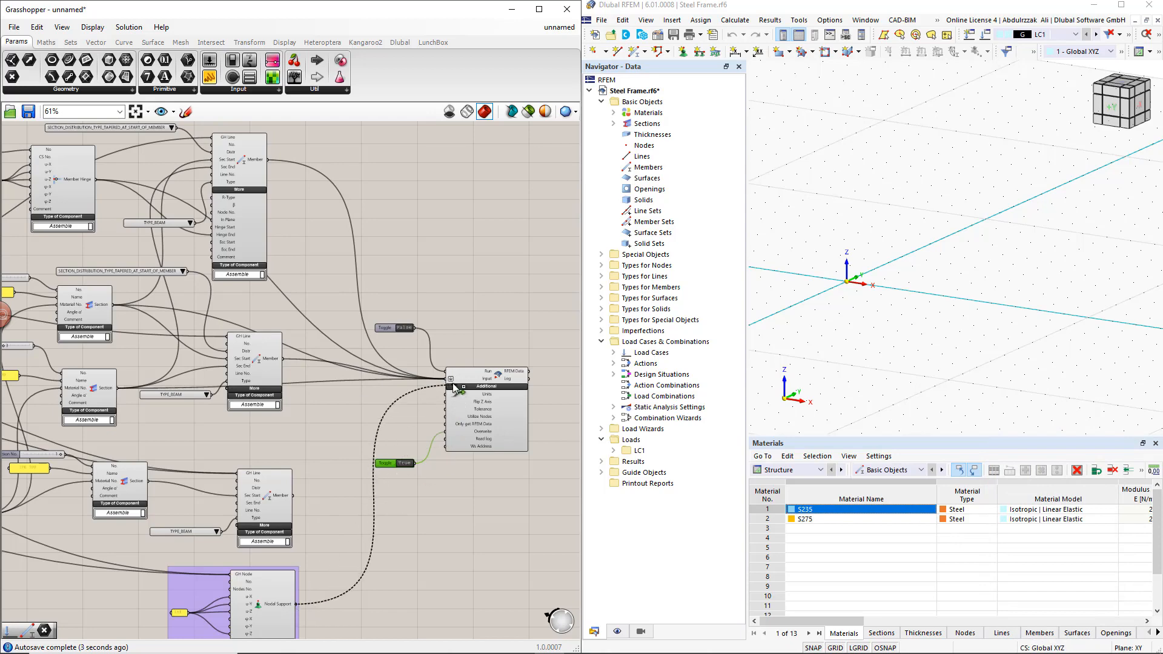
left_click_drag(293, 496, 450, 380, "shift")
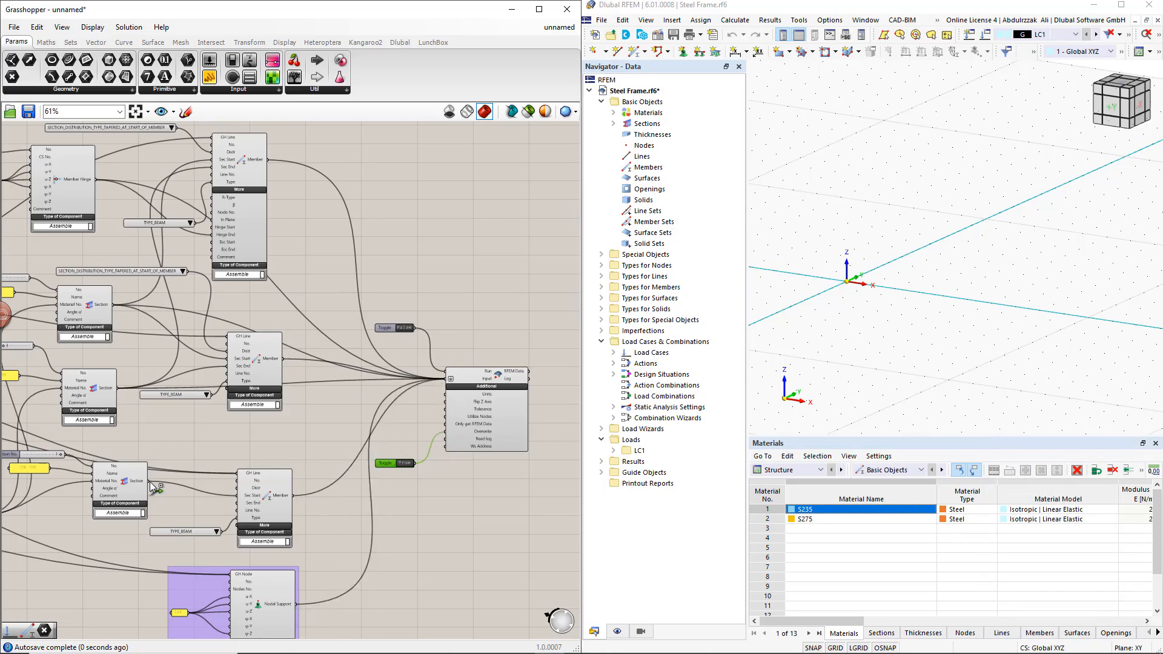
left_click_drag(150, 482, 449, 380, "shift")
scroll(309, 429, "down", 2)
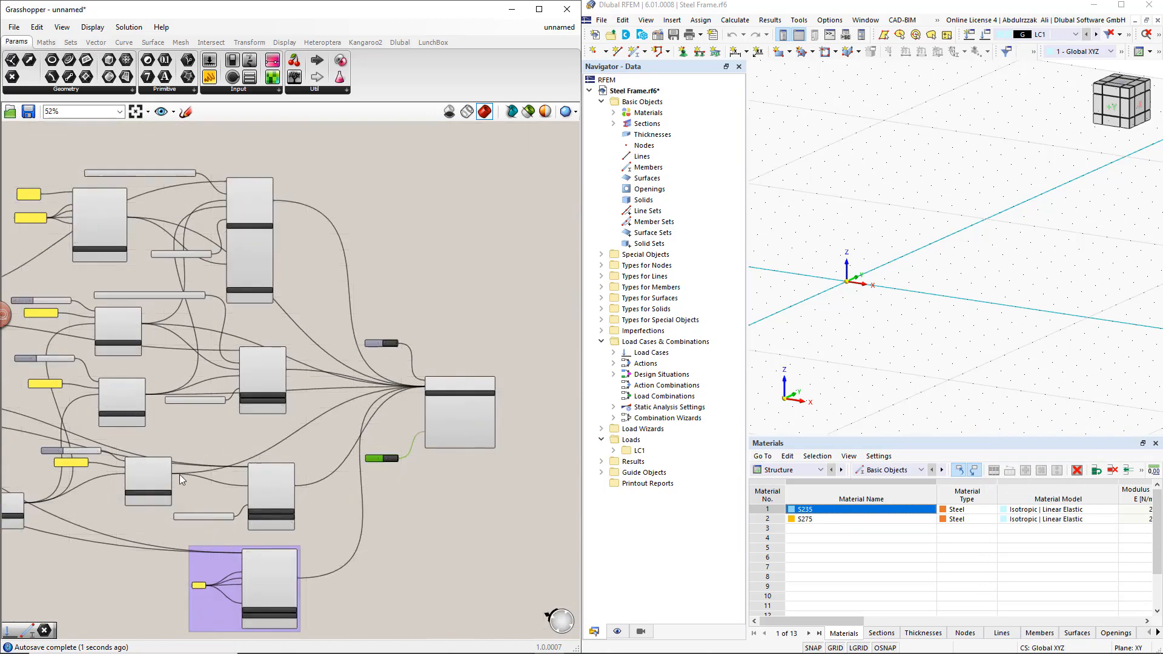
right_click_drag(165, 500, 218, 491)
left_click_drag(80, 495, 476, 384, "shift")
Step: Set the export component's Run toggle to True to send the frame to RFEM and dismiss the connection message
scroll(446, 350, "up", 2)
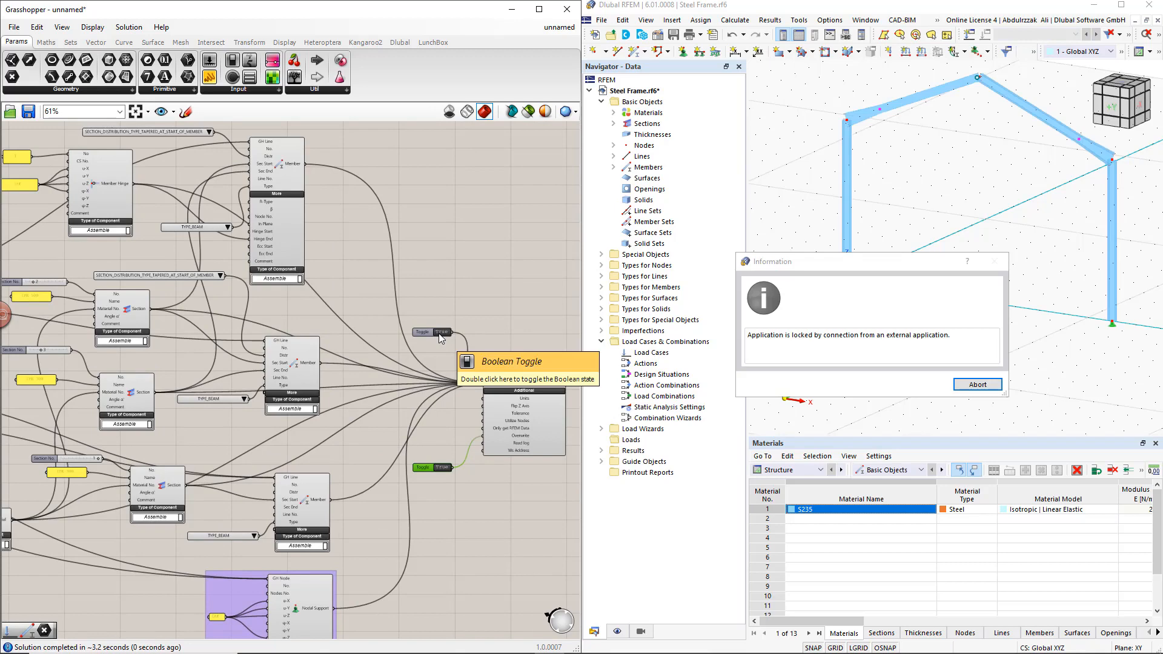
left_click(979, 387)
left_click(933, 388)
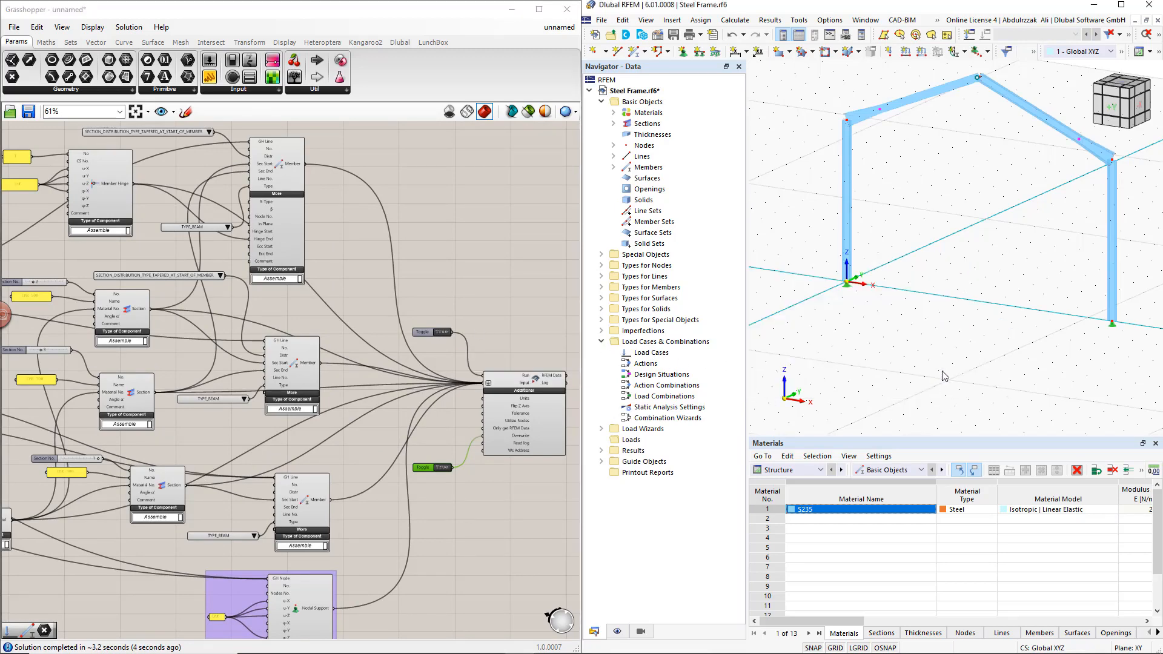
scroll(942, 375, "down", 1)
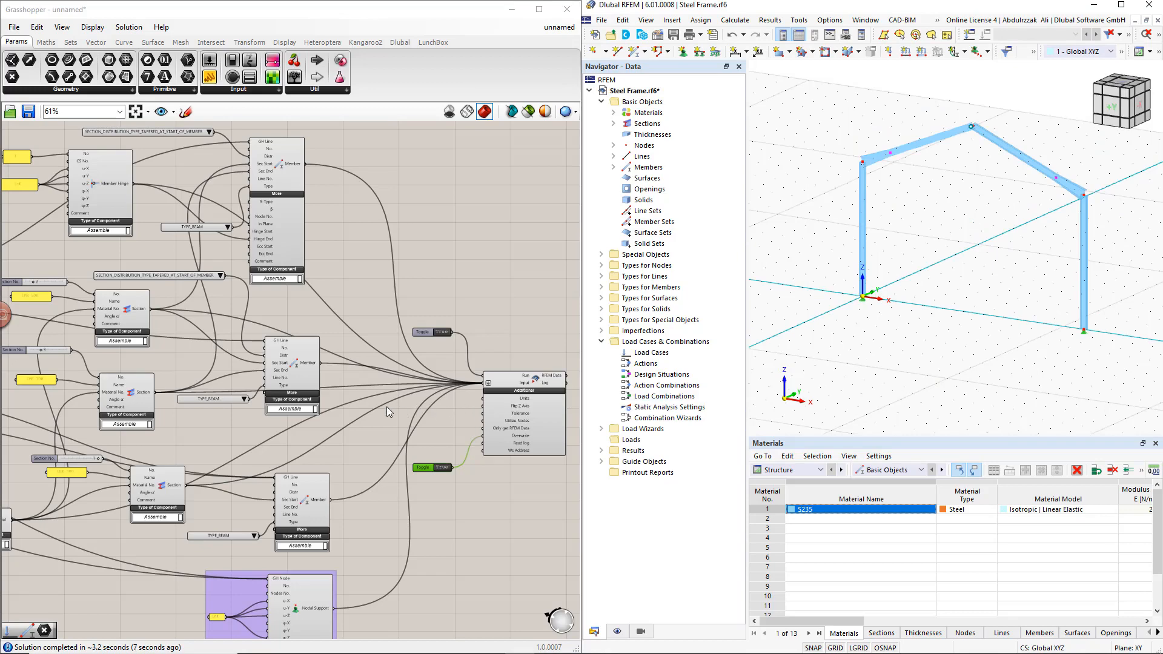
Step: Set the Width slider in the Parameters group to 15 to update the RFEM frame and dismiss the connection message
scroll(387, 406, "down", 3)
right_click_drag(117, 378, 480, 399)
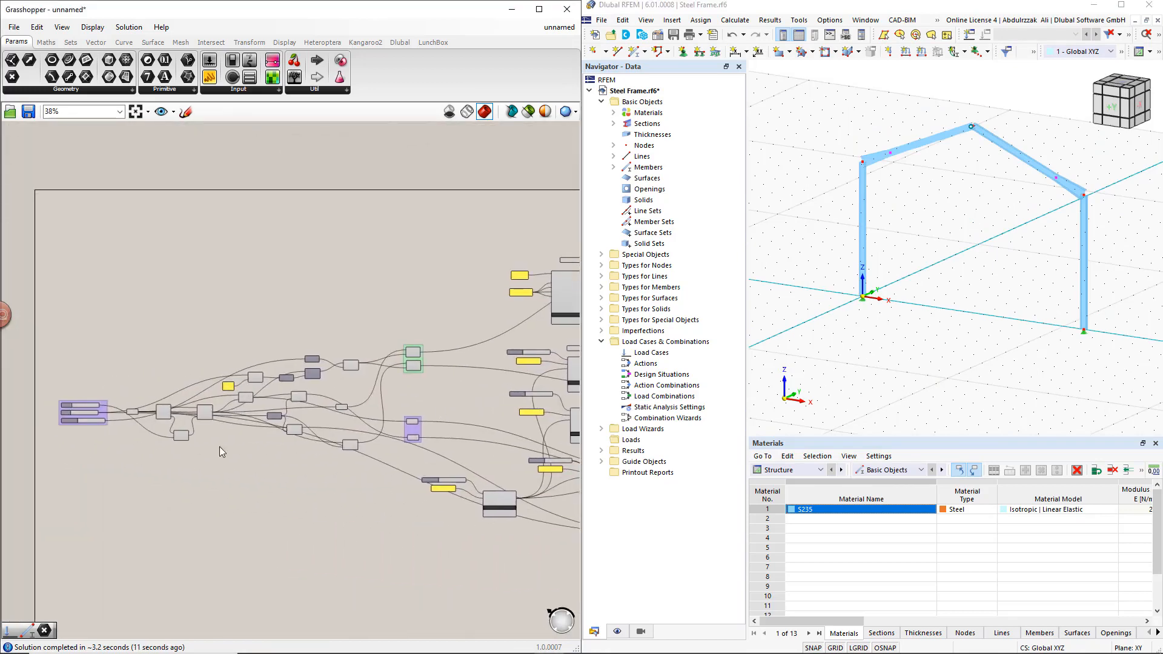
right_click_drag(220, 446, 364, 446)
scroll(215, 418, "up", 4)
scroll(216, 418, "up", 3)
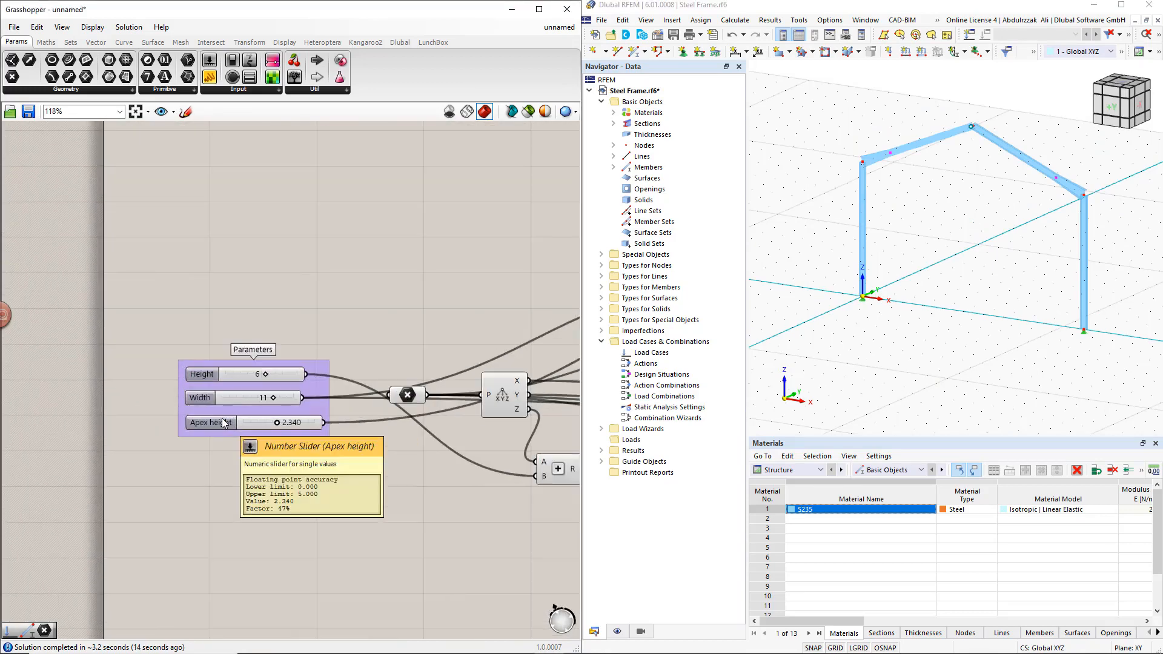
double_click(267, 397)
type("15")
key("Return")
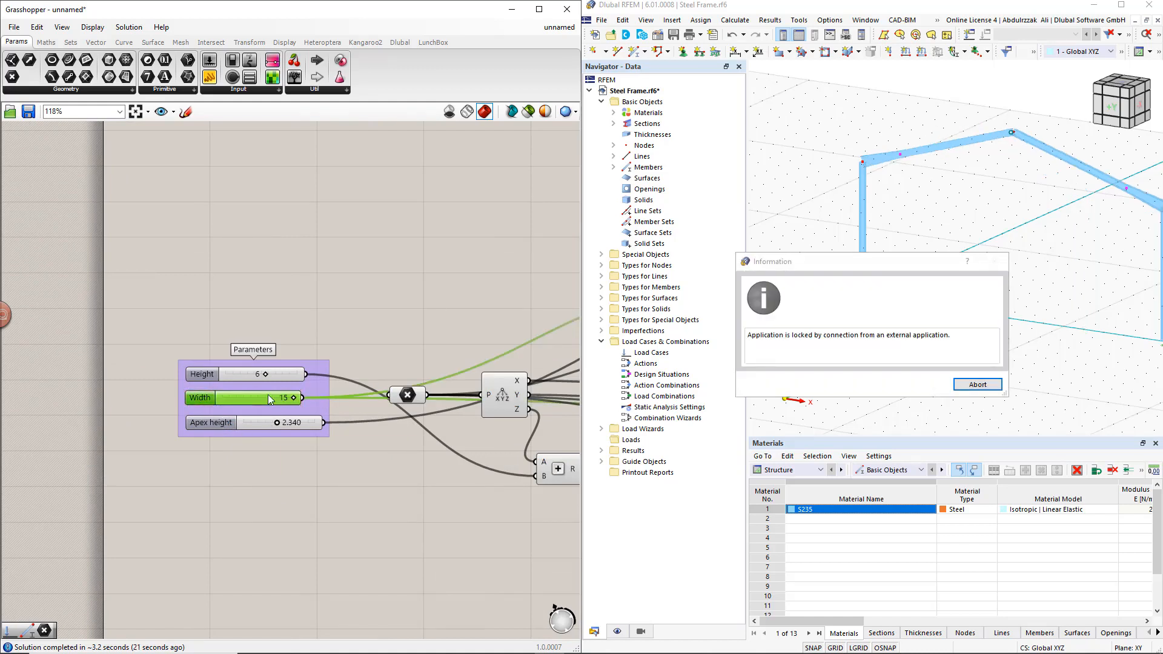
left_click(977, 384)
left_click(923, 385)
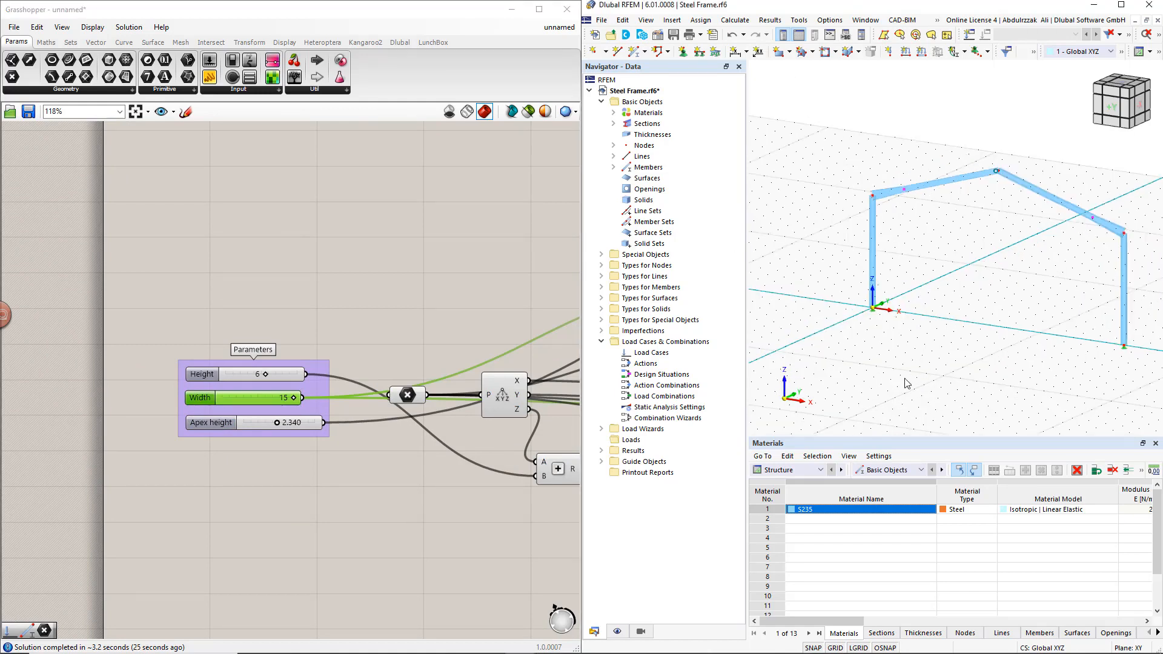